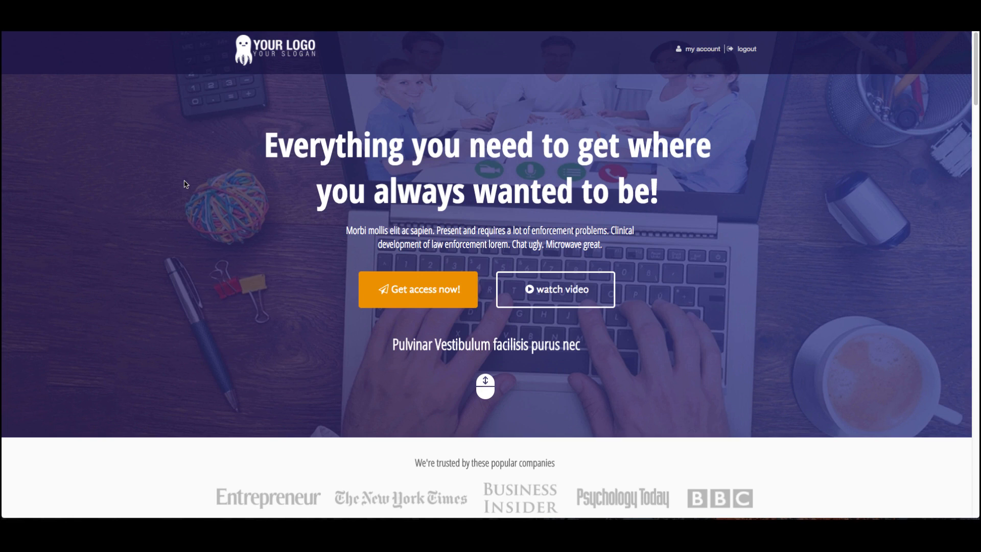
Scroll through the sales page to examine its hero, benefits, testimonials and pricing sections.
scroll(185, 184, down, 1)
scroll(185, 183, up, 1)
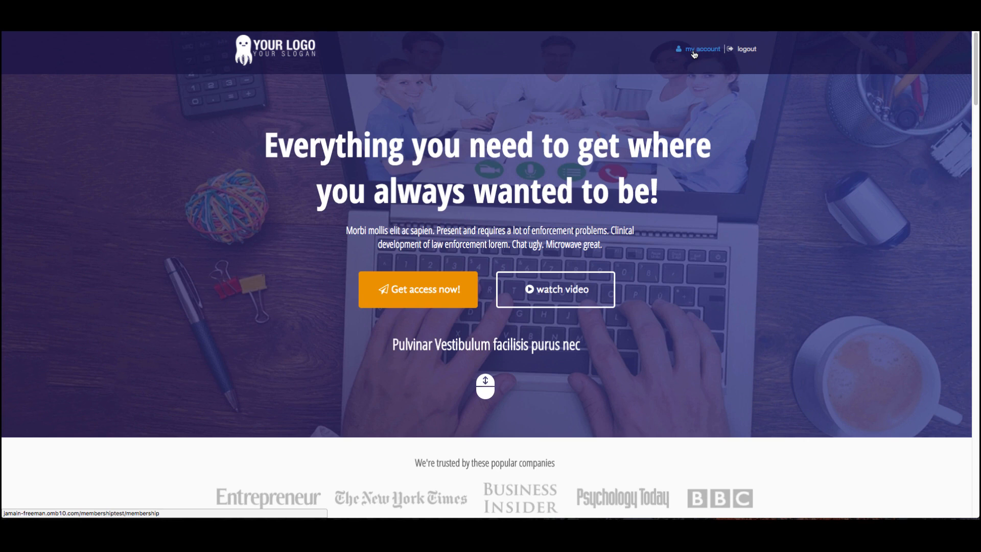
scroll(718, 184, down, 3)
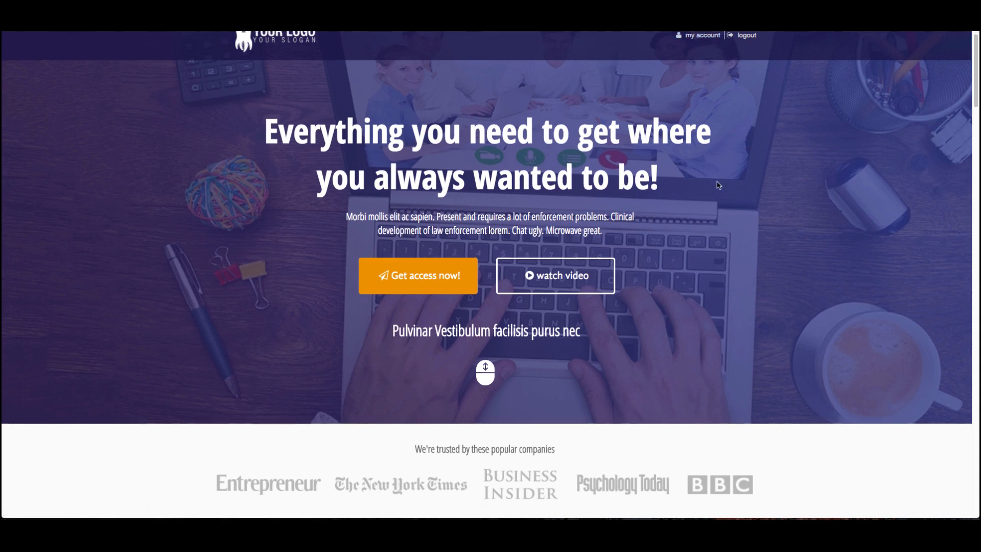
scroll(718, 185, down, 12)
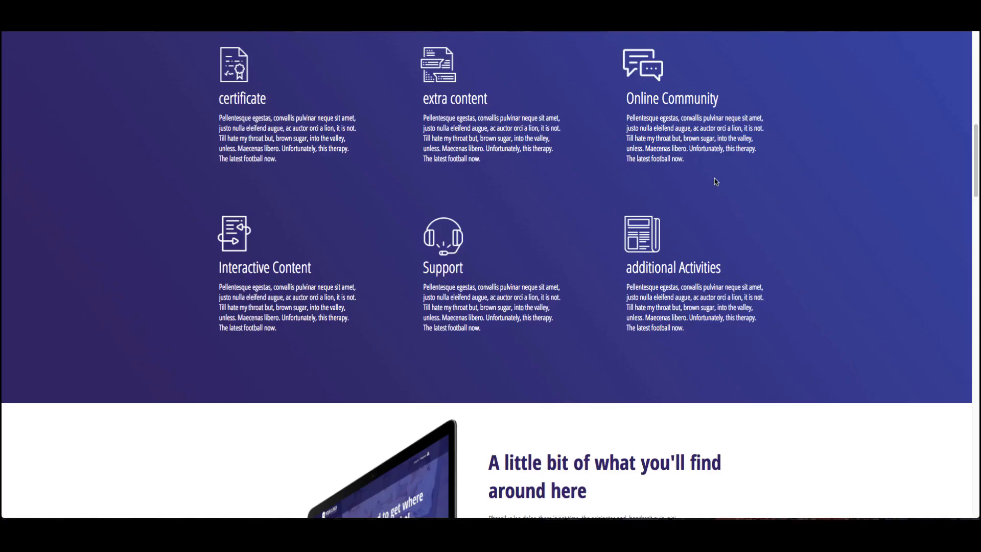
scroll(715, 182, down, 12)
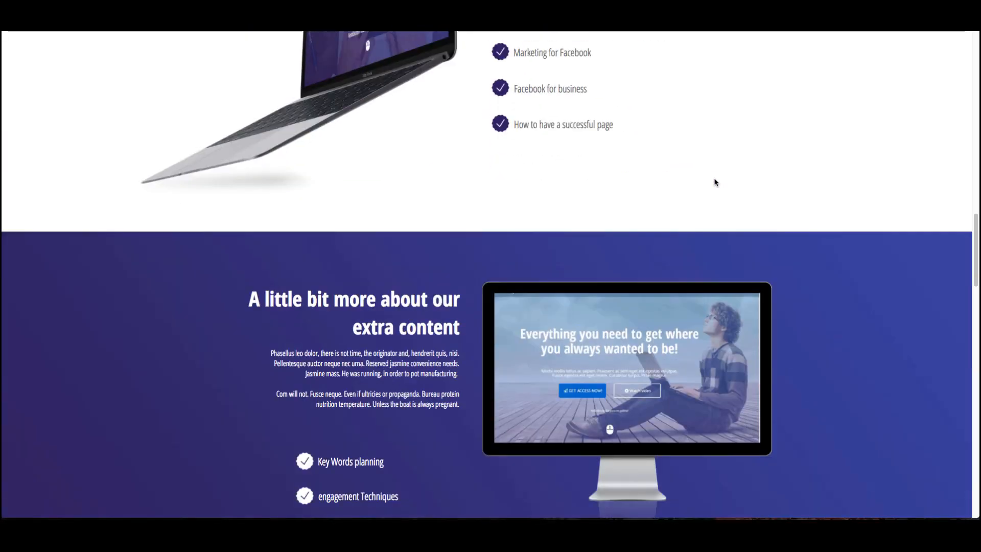
scroll(715, 182, down, 20)
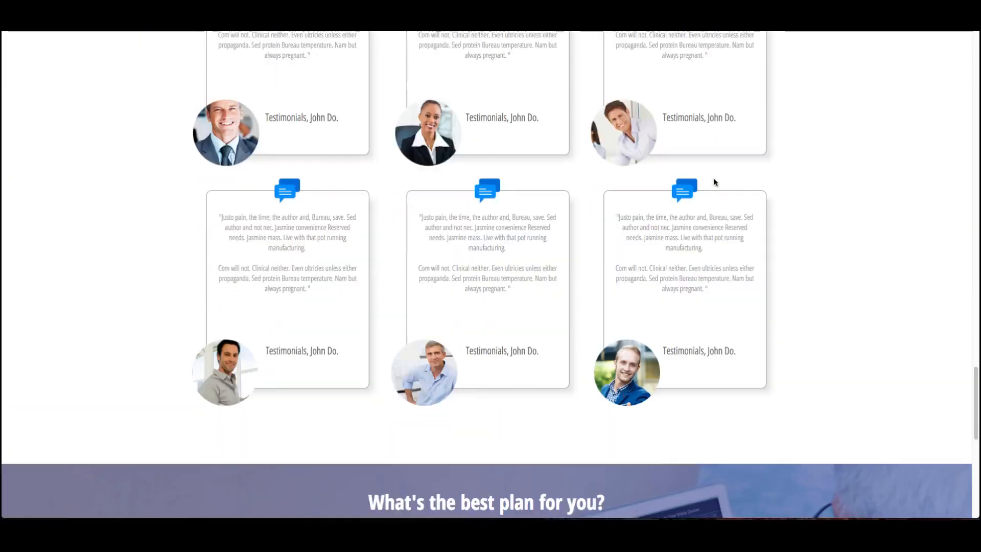
scroll(714, 182, down, 5)
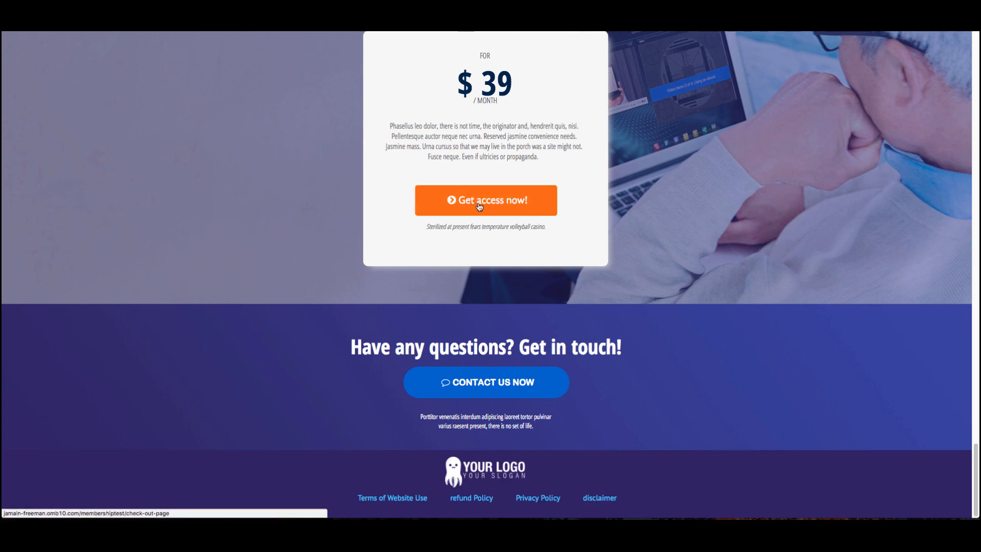
scroll(618, 217, up, 15)
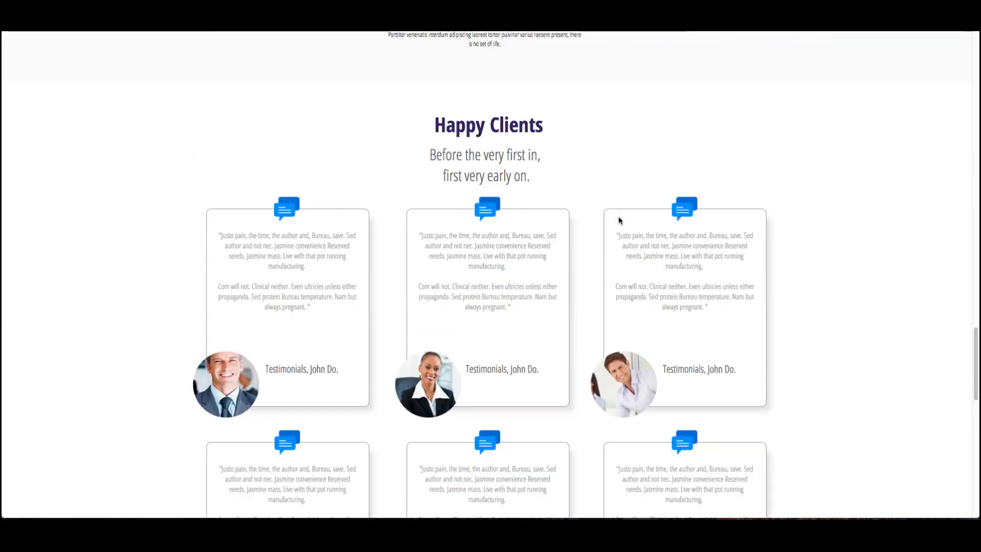
scroll(617, 218, up, 20)
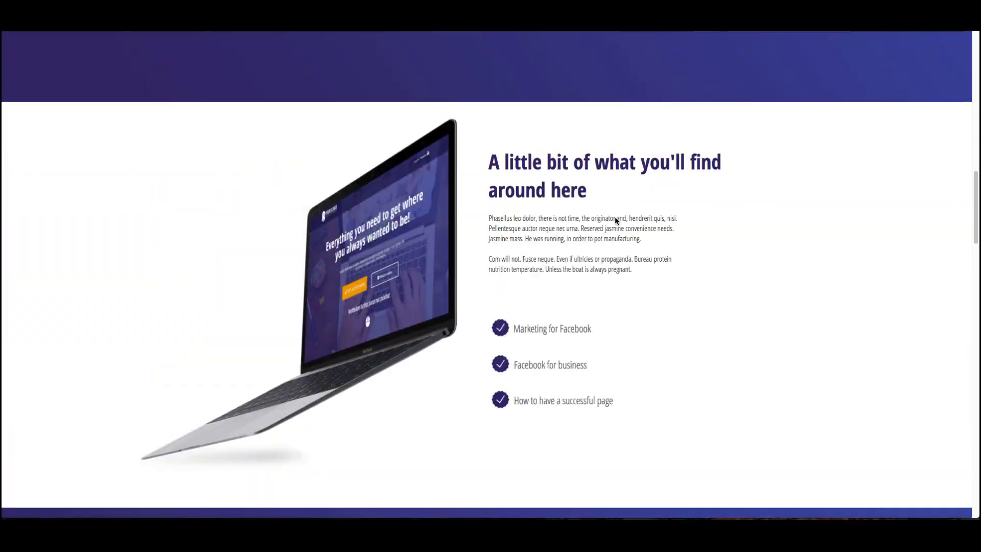
scroll(615, 220, up, 15)
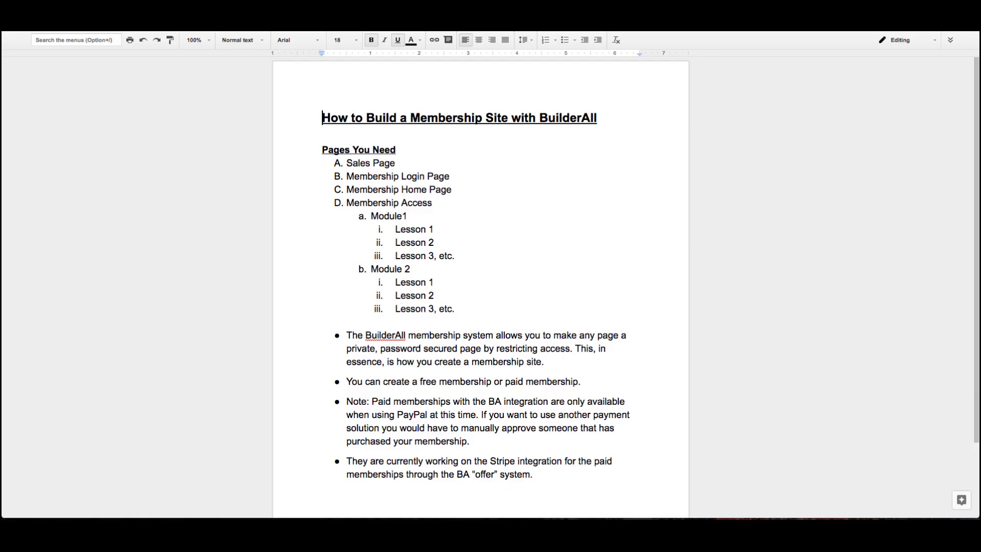
Read through the planning document listing the pages a membership site needs.
scroll(327, 281, down, 3)
scroll(330, 282, down, 1)
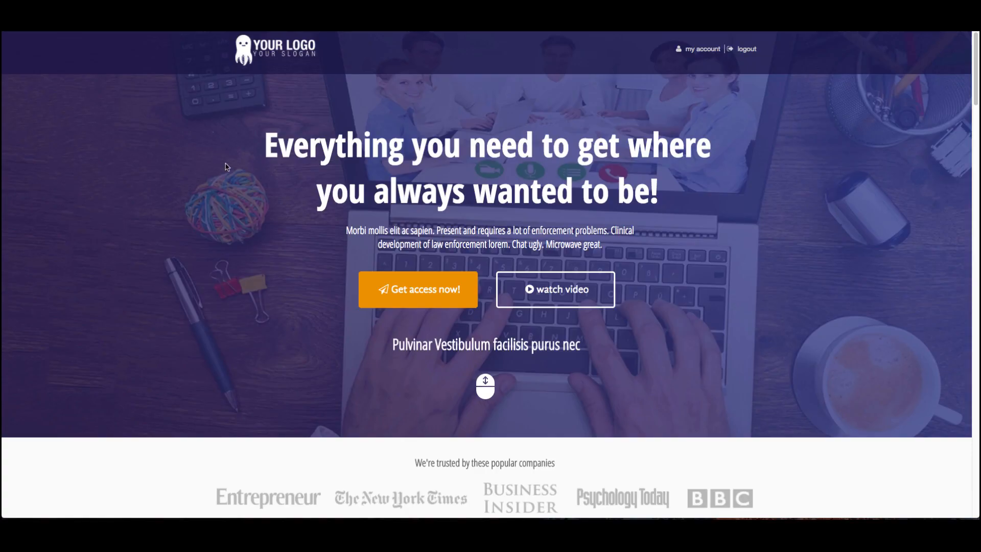
scroll(248, 170, down, 14)
scroll(247, 170, up, 14)
scroll(243, 168, down, 3)
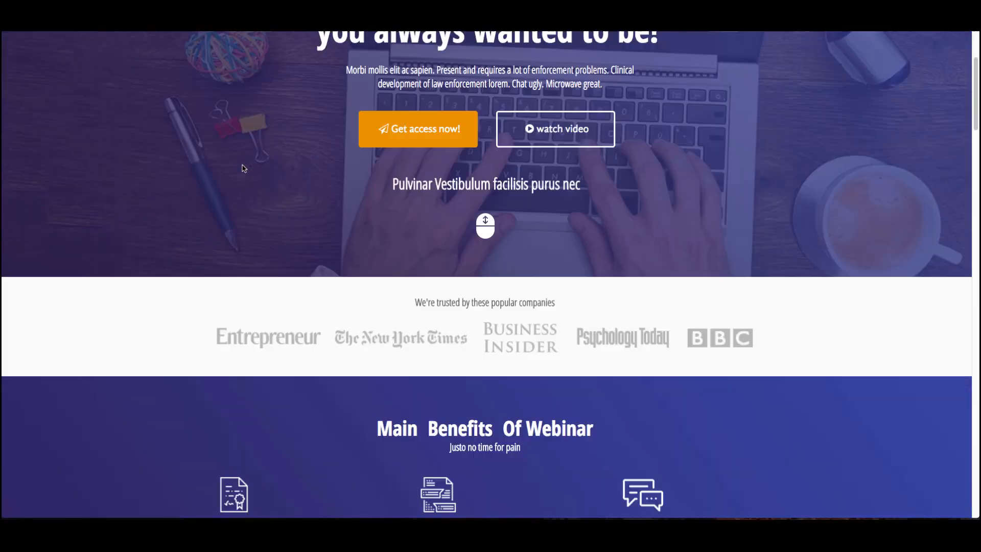
Start checkout from the sales page's Get access now button and proceed past the offer step.
click(413, 137)
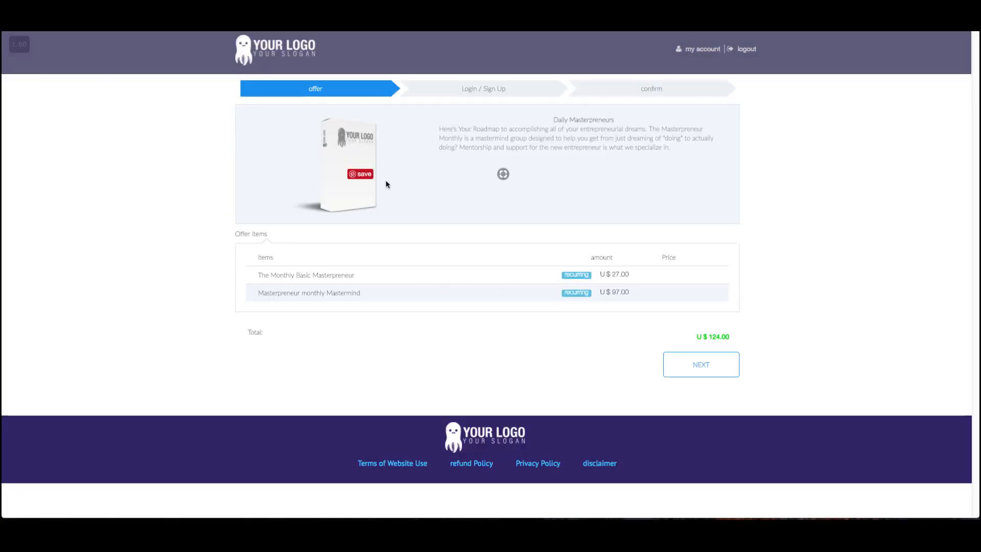
click(728, 363)
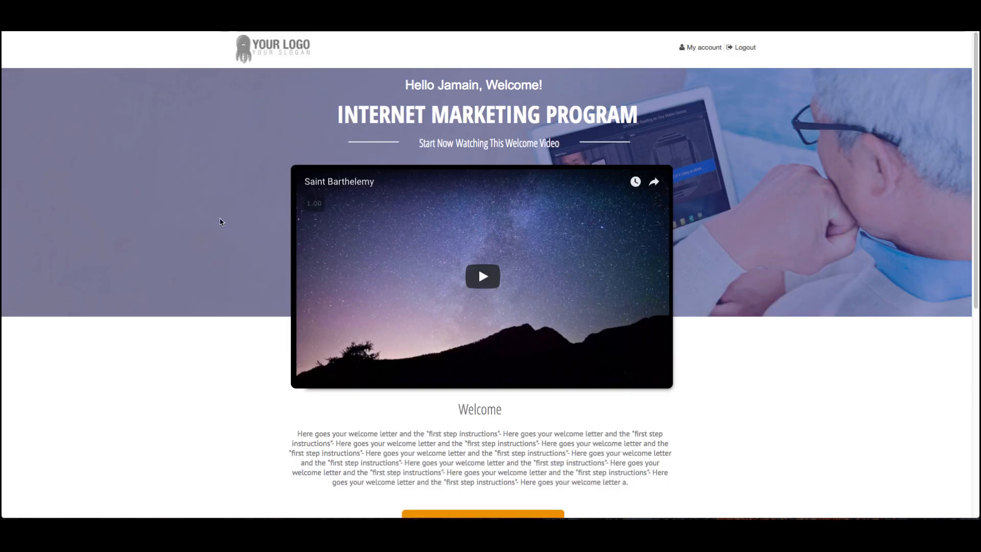
Scroll through the membership home page to examine the welcome video, welcome letter and instructors.
scroll(221, 219, down, 4)
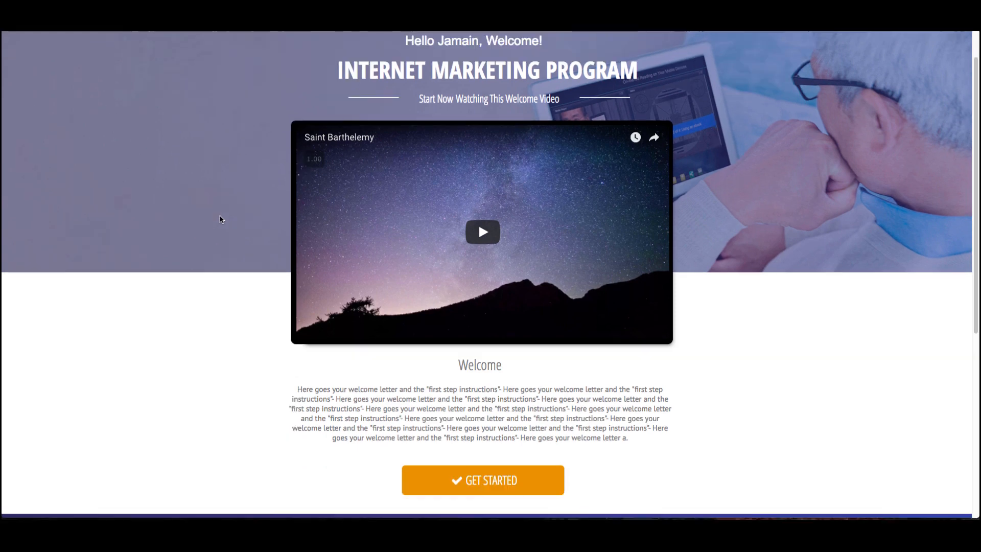
scroll(221, 219, down, 4)
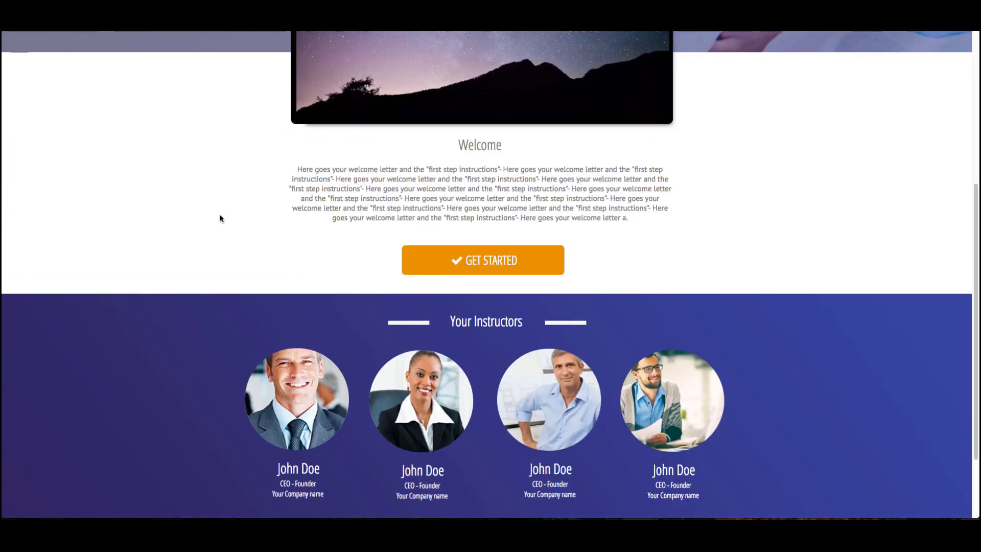
scroll(221, 218, up, 8)
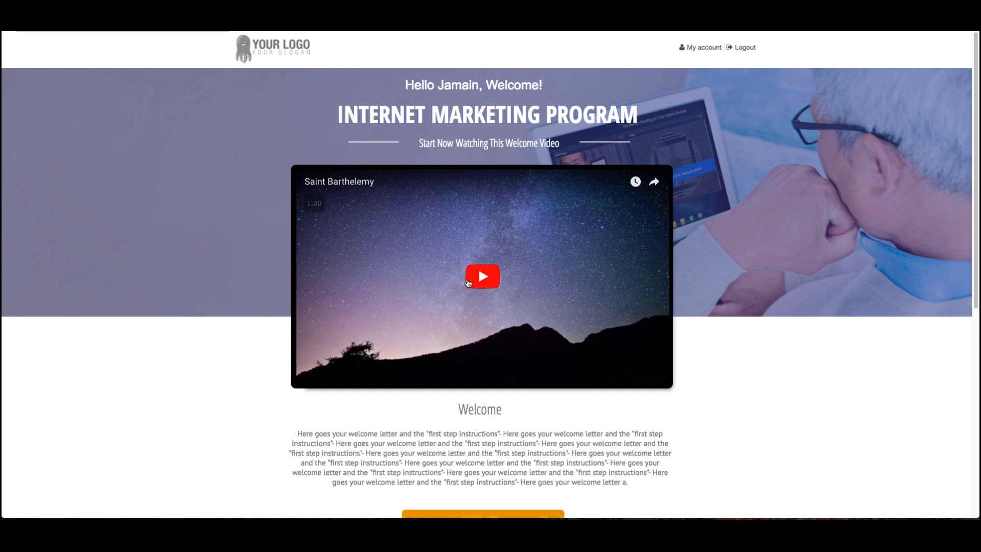
scroll(276, 279, down, 3)
scroll(272, 275, down, 4)
scroll(271, 270, up, 7)
scroll(278, 143, down, 1)
scroll(278, 143, up, 1)
scroll(271, 286, down, 7)
scroll(271, 307, up, 7)
scroll(465, 474, down, 1)
scroll(464, 474, up, 1)
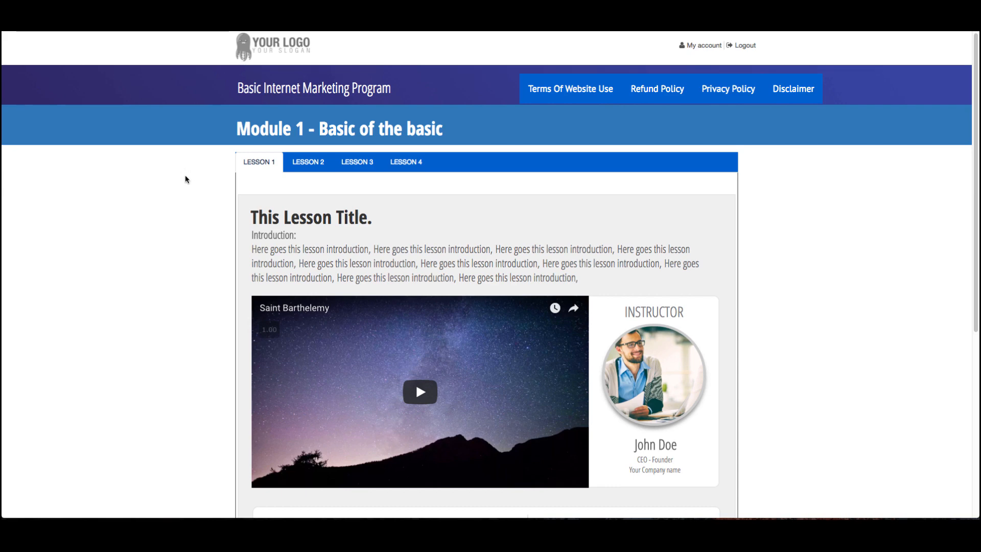
Scroll through the Module 1 lesson page to examine the lesson video, instructor and audio downloads.
scroll(186, 178, down, 2)
scroll(185, 180, up, 2)
scroll(186, 180, down, 1)
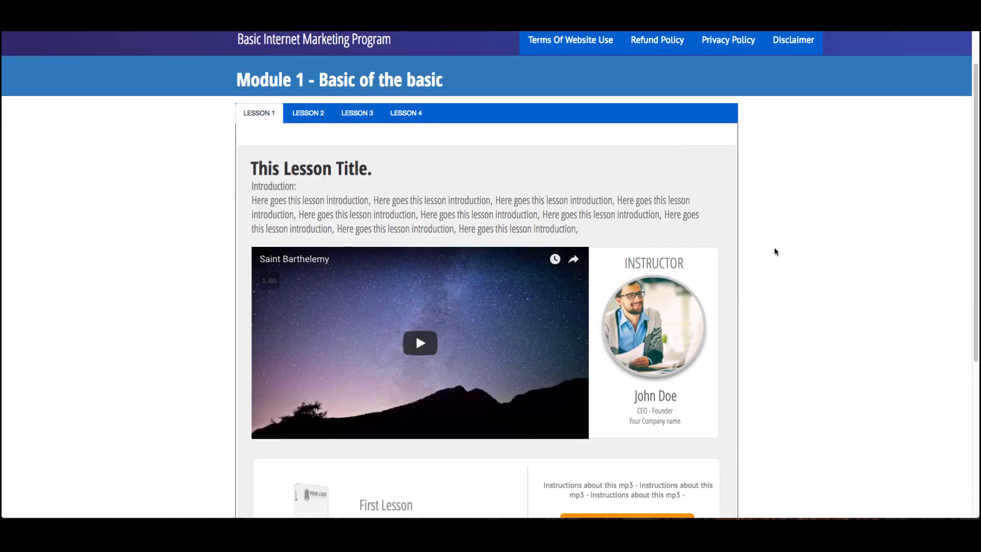
scroll(767, 264, down, 5)
scroll(768, 263, up, 6)
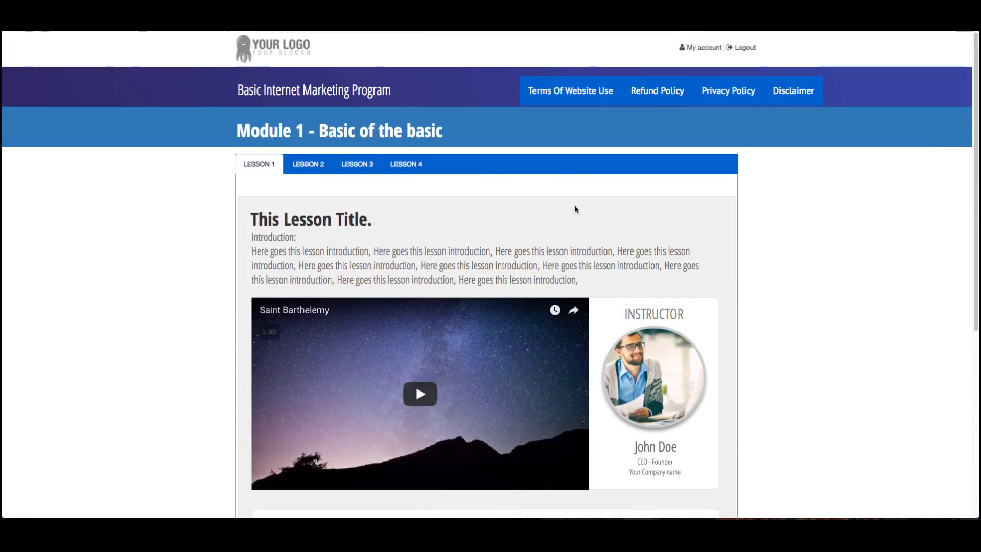
scroll(473, 221, down, 5)
scroll(403, 234, down, 1)
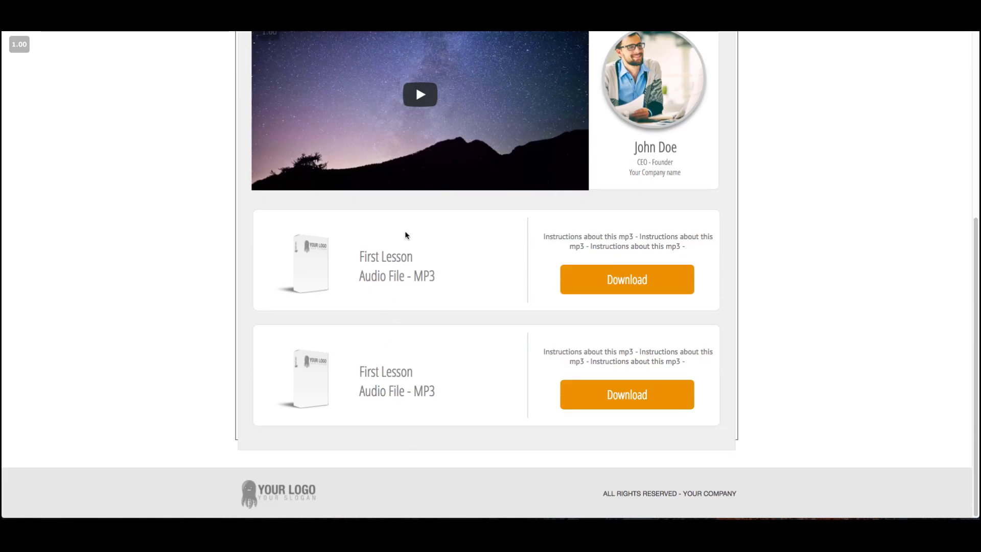
scroll(403, 234, up, 3)
scroll(410, 278, up, 1)
scroll(416, 279, up, 1)
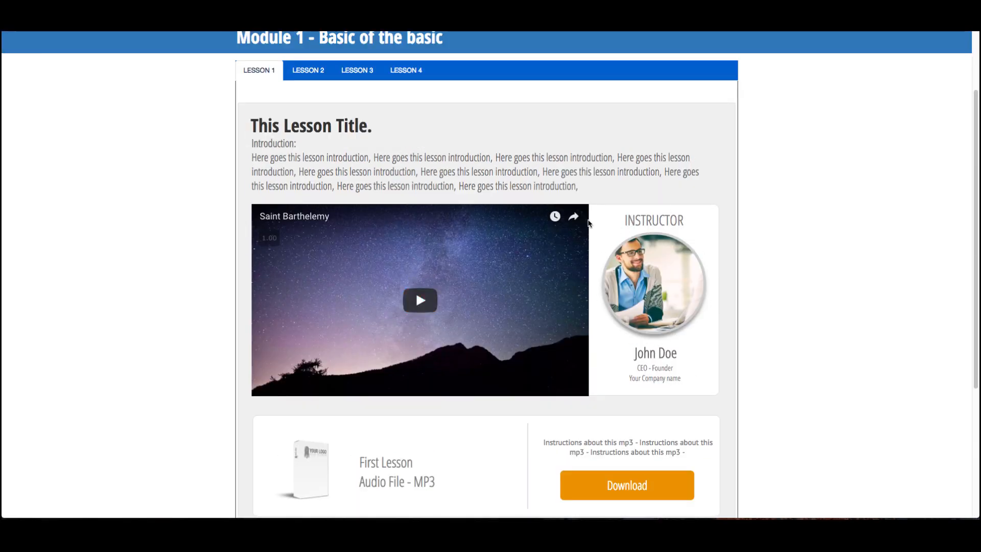
scroll(204, 233, up, 3)
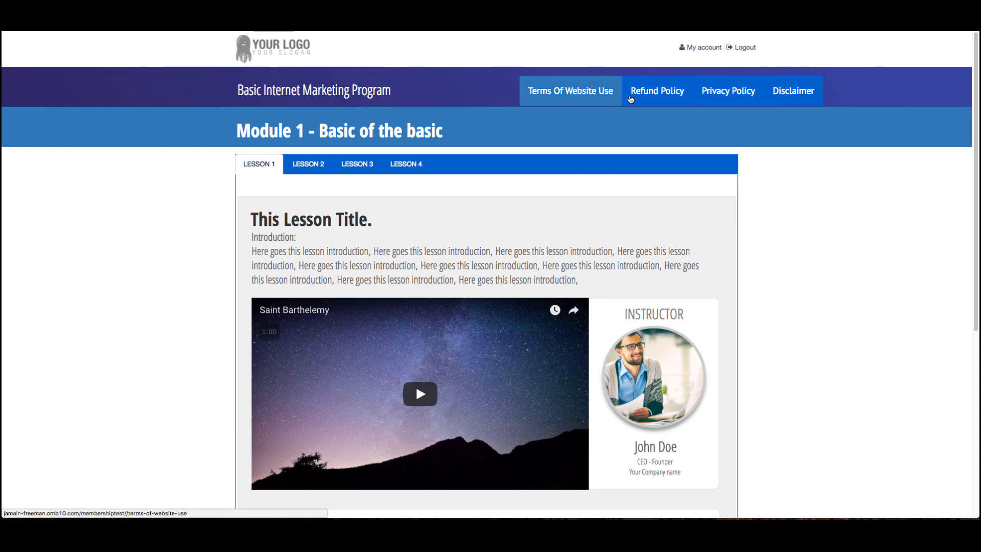
scroll(807, 235, down, 6)
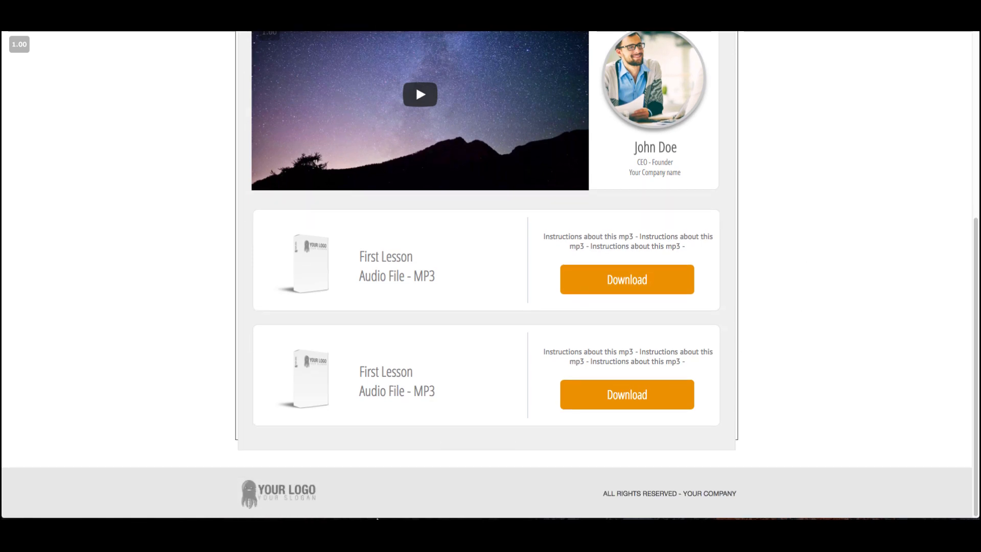
scroll(516, 474, up, 6)
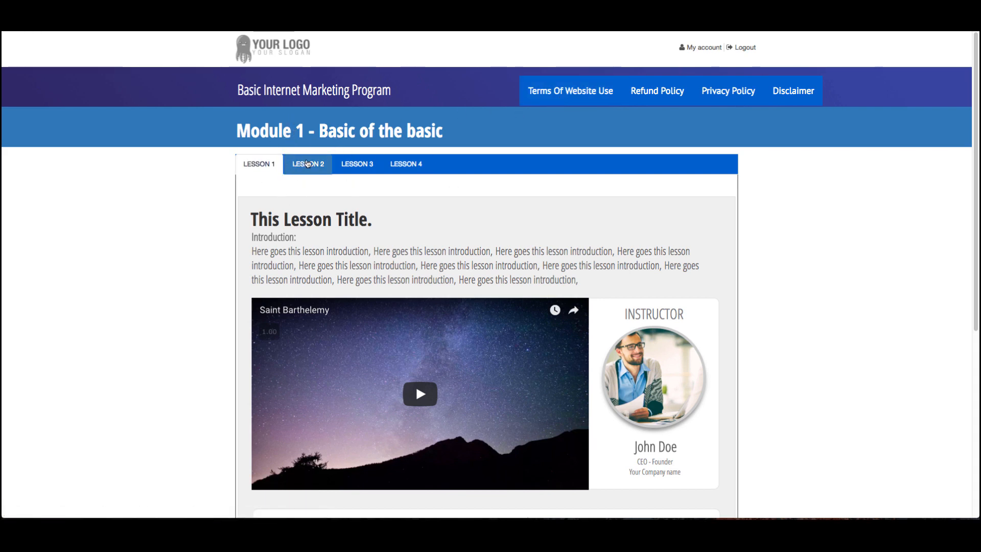
Switch between the Lesson 1 to Lesson 4 tabs of Module 1, ending on Lesson 3.
click(311, 169)
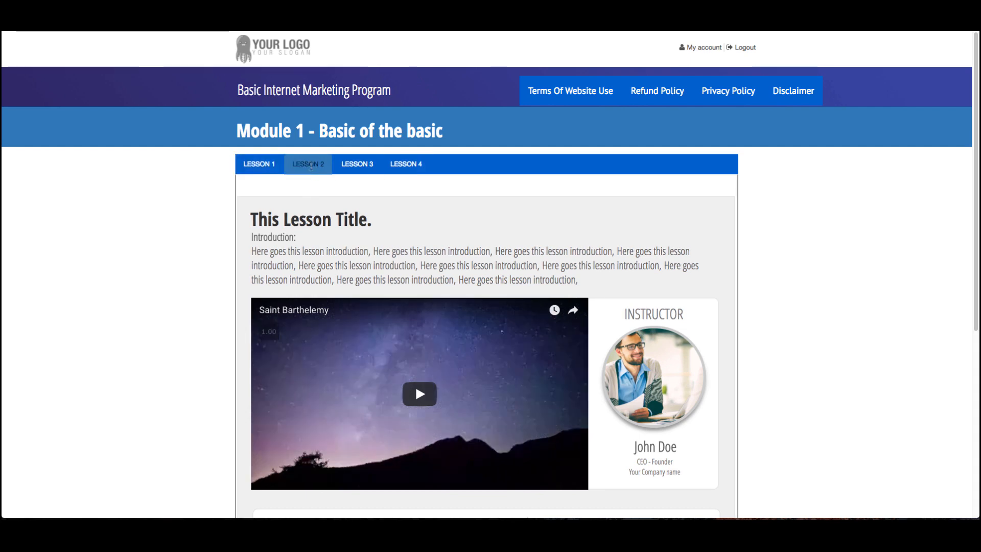
click(377, 168)
click(405, 170)
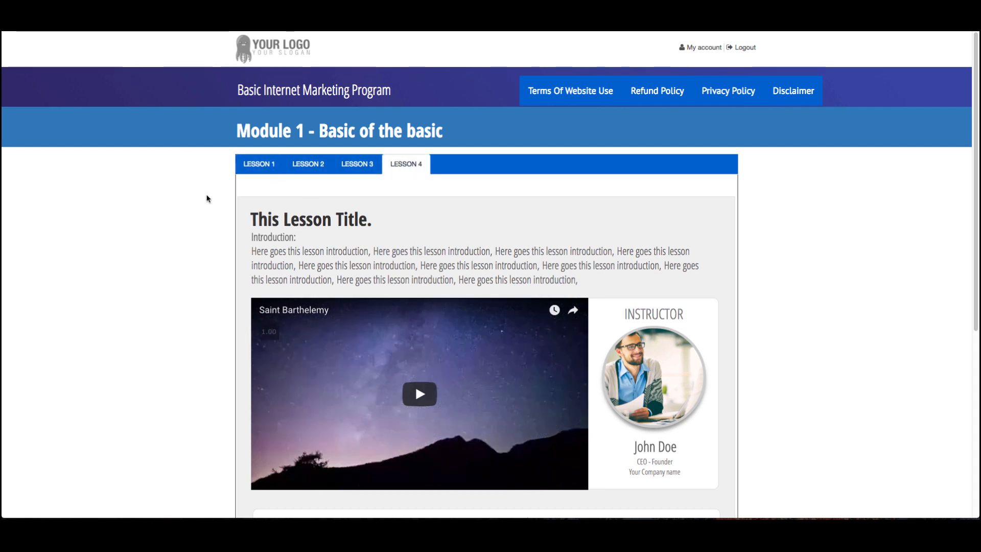
scroll(208, 196, down, 6)
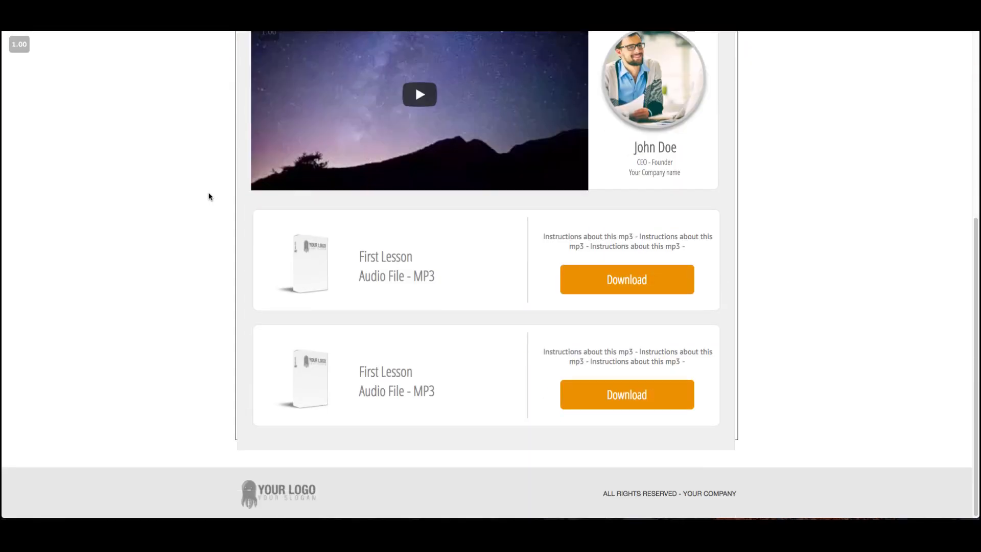
scroll(208, 196, up, 6)
click(259, 166)
click(302, 166)
click(359, 168)
click(404, 163)
scroll(241, 205, down, 1)
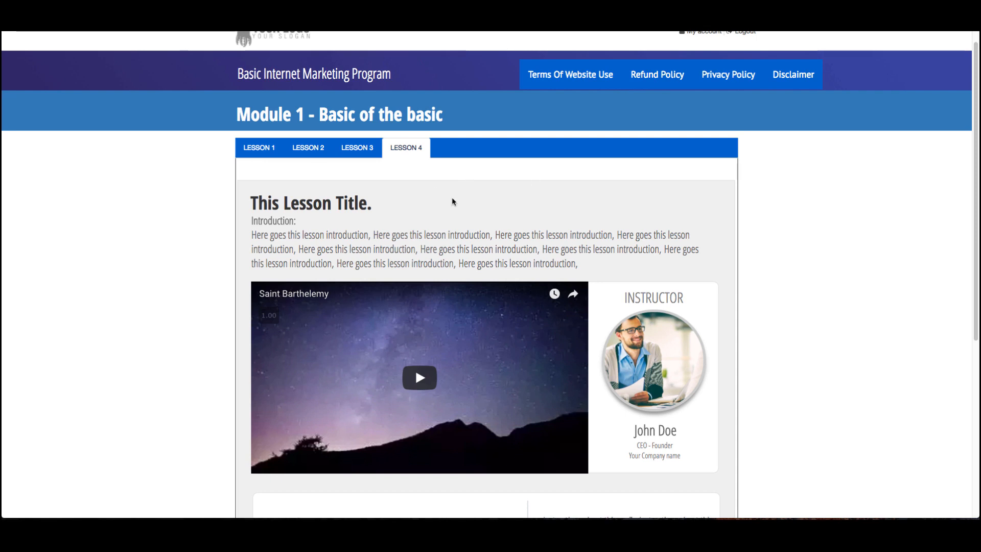
scroll(342, 176, up, 1)
click(363, 168)
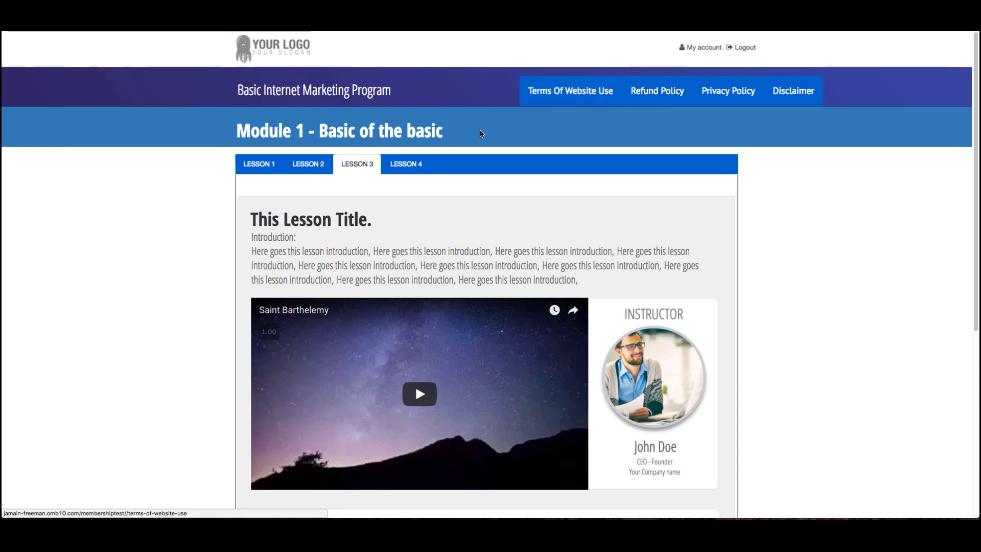
Scroll through the Lesson 3 content to examine its video and downloadable MP3 files.
scroll(377, 132, down, 4)
scroll(377, 132, down, 2)
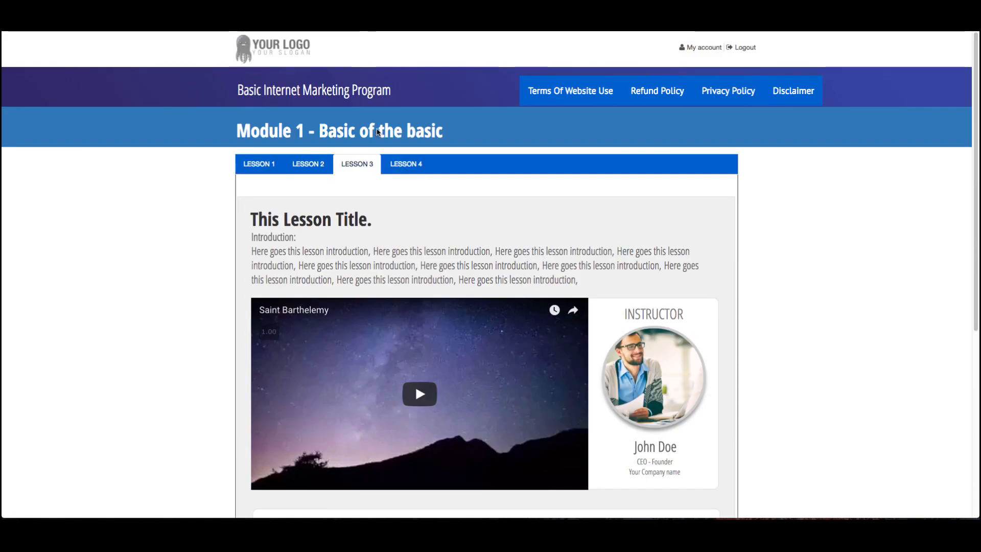
scroll(545, 96, down, 5)
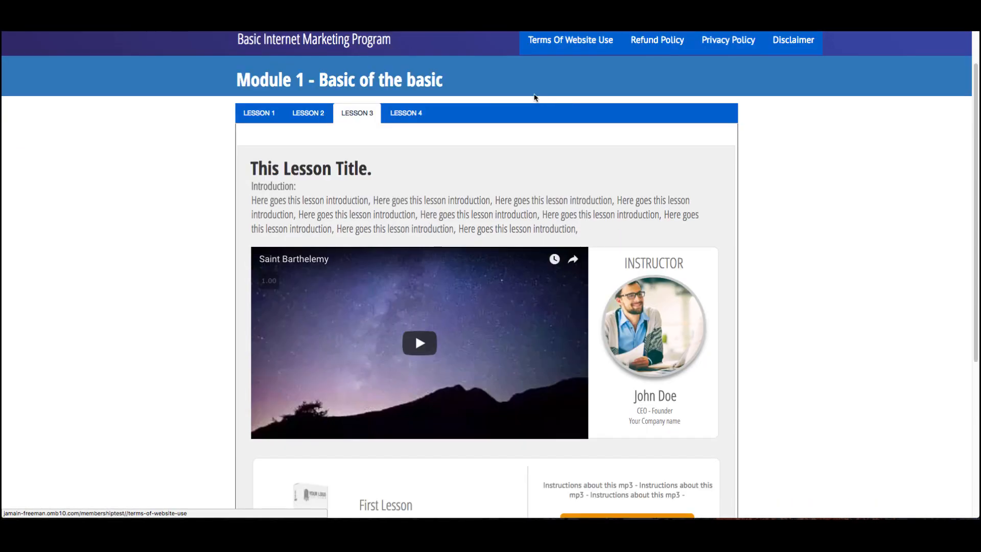
scroll(519, 379, up, 5)
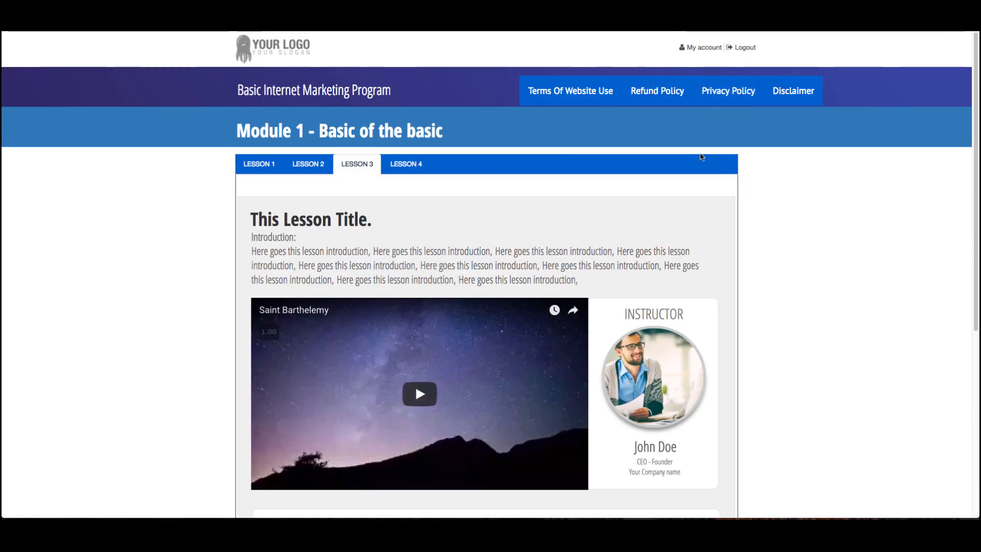
scroll(683, 240, down, 2)
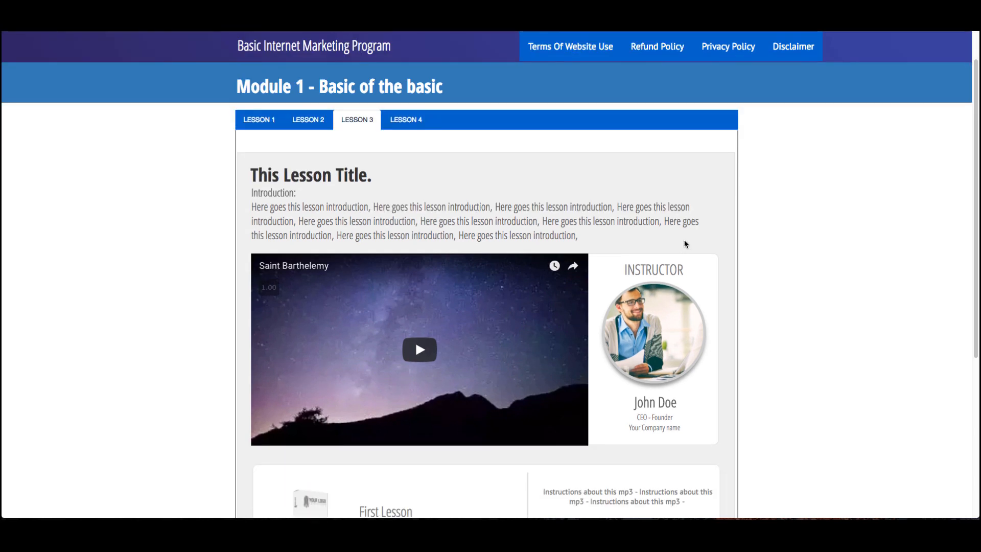
scroll(756, 250, down, 4)
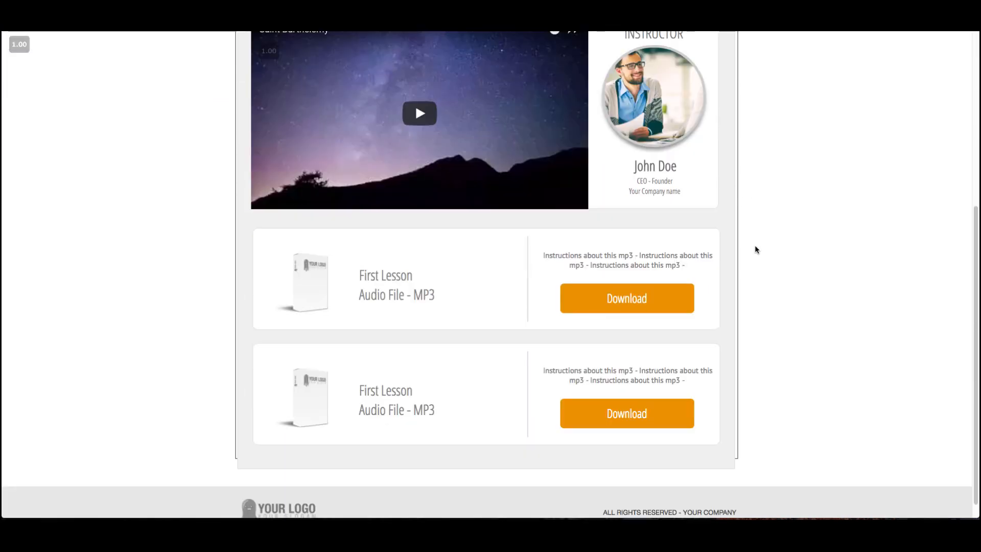
scroll(755, 249, down, 1)
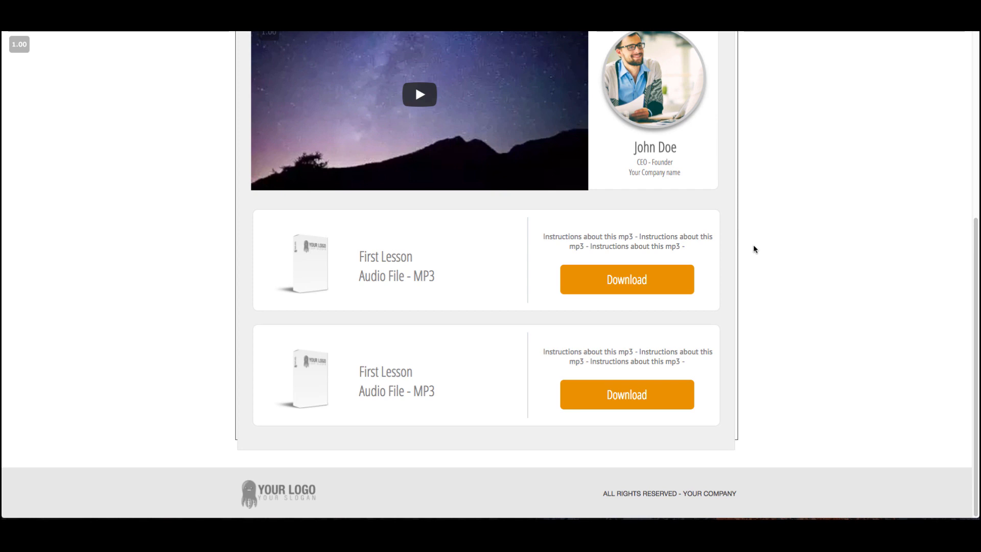
scroll(747, 246, up, 7)
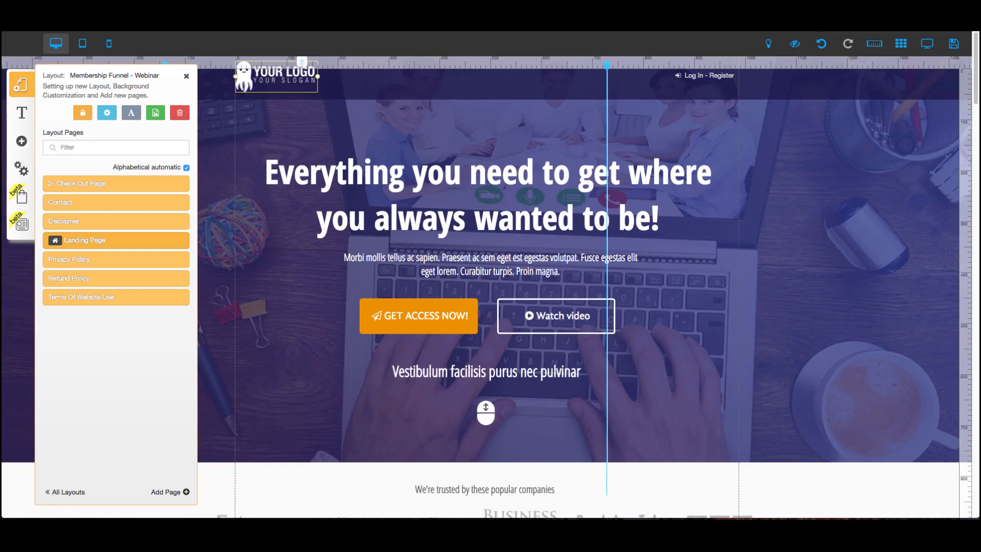
click(187, 76)
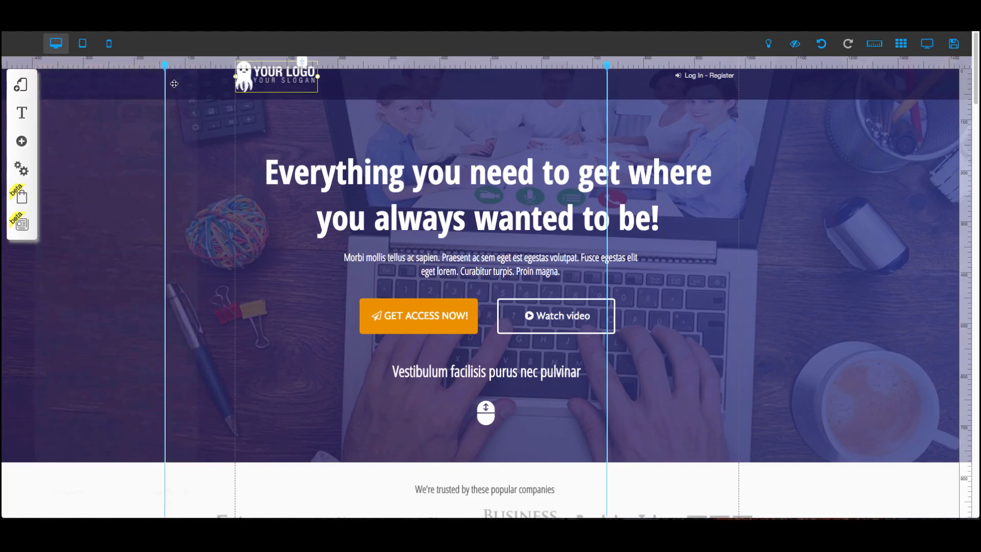
scroll(336, 185, down, 1)
scroll(315, 183, up, 5)
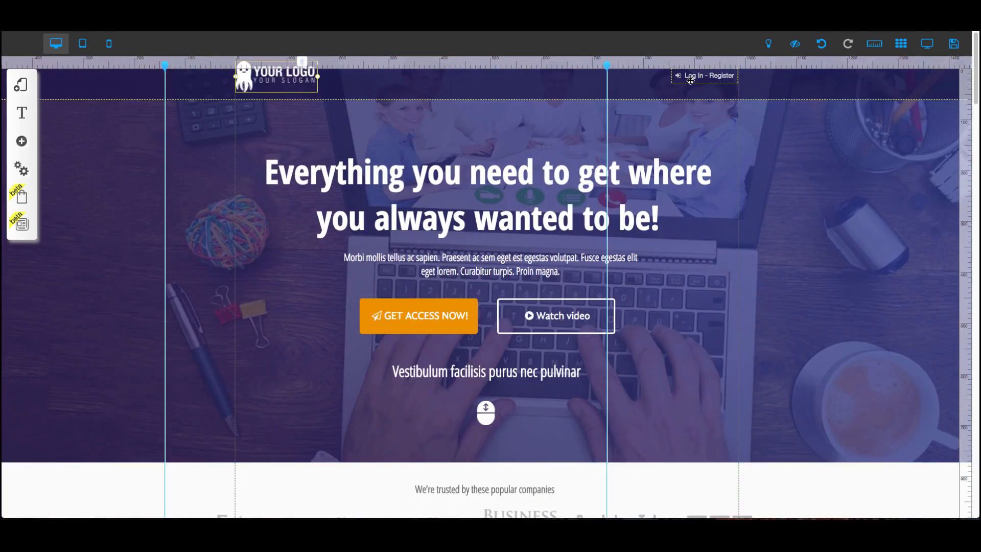
Drag a Login button from the Button elements onto the header's login area.
click(21, 141)
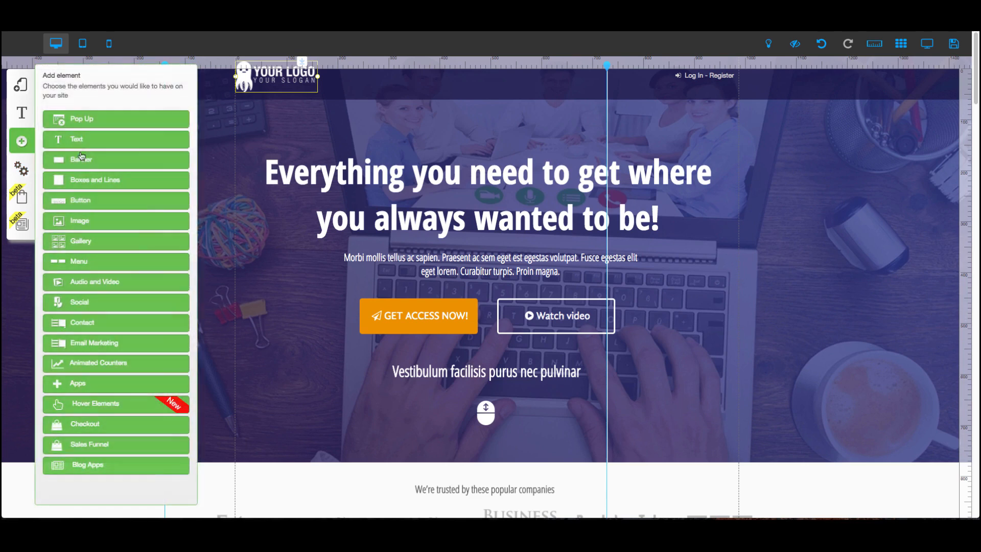
click(99, 204)
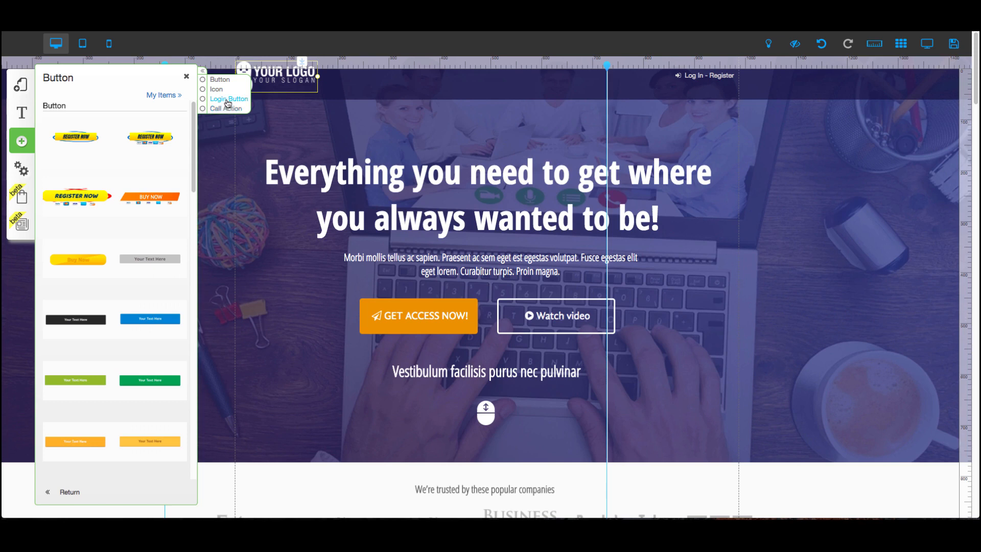
click(227, 100)
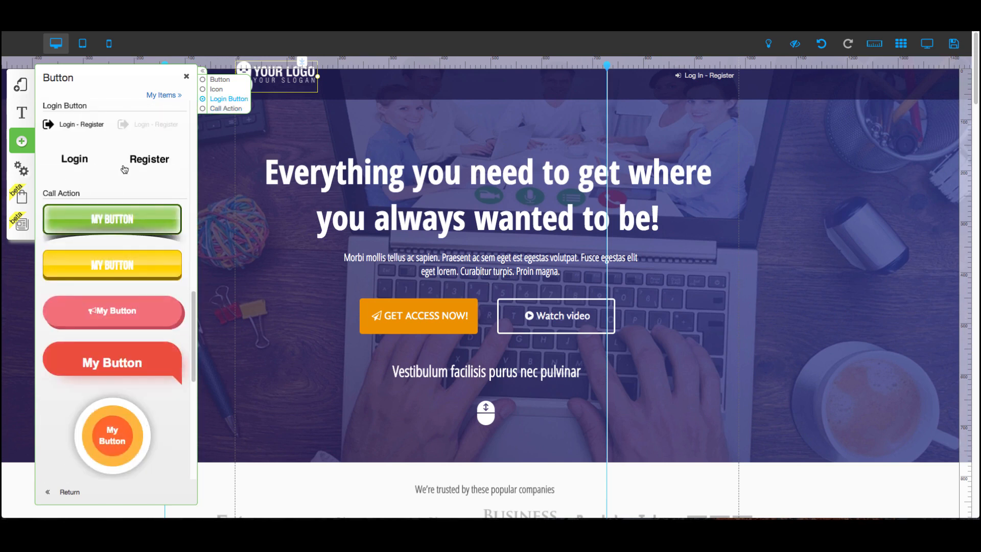
scroll(138, 171, up, 2)
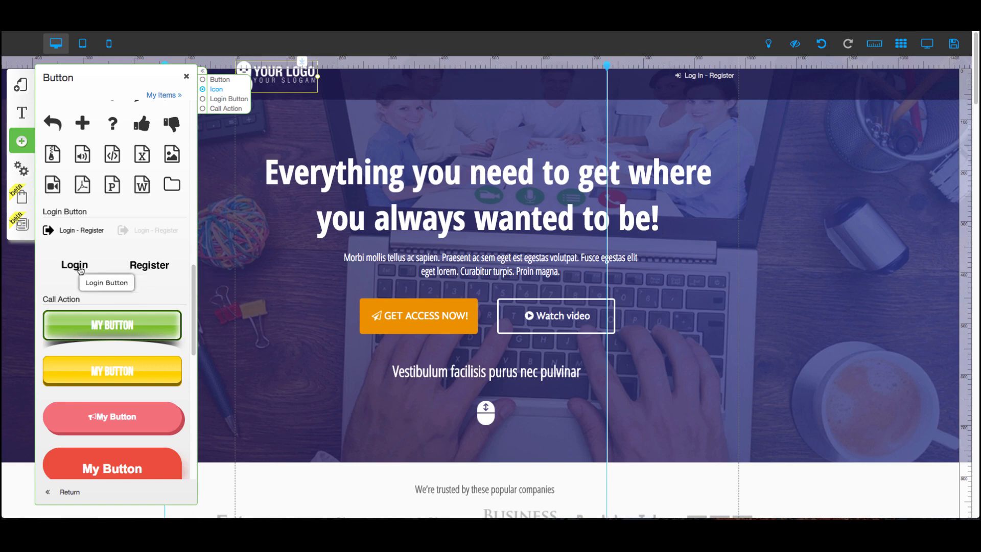
drag(81, 271, 669, 94)
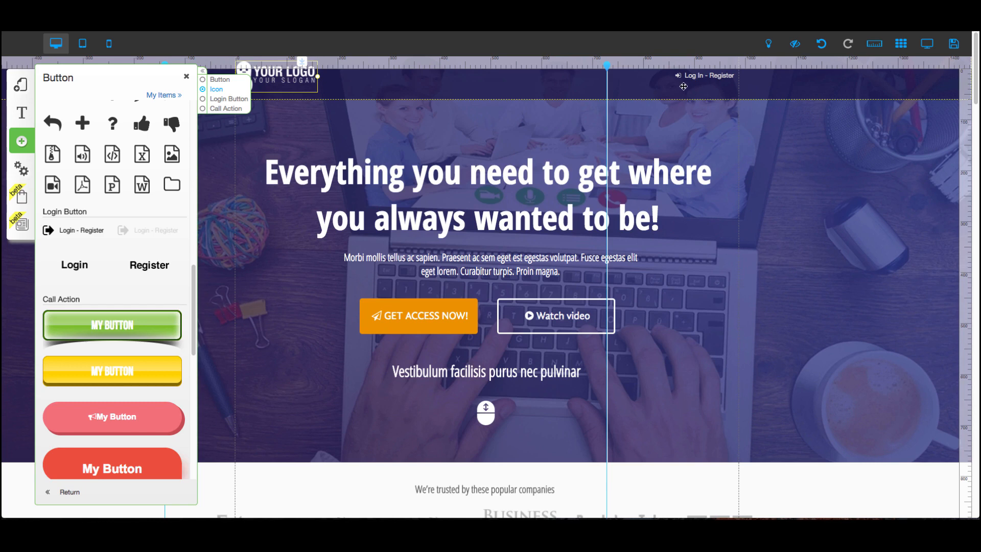
click(187, 77)
Link the GET ACCESS NOW button to the 2- Check Out Page, opening in the same tab.
scroll(245, 160, down, 3)
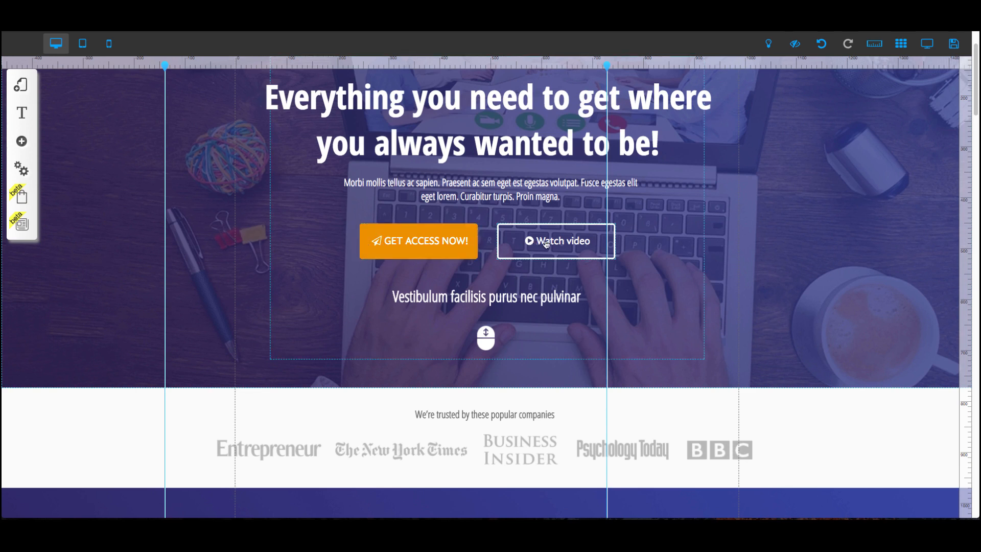
click(407, 249)
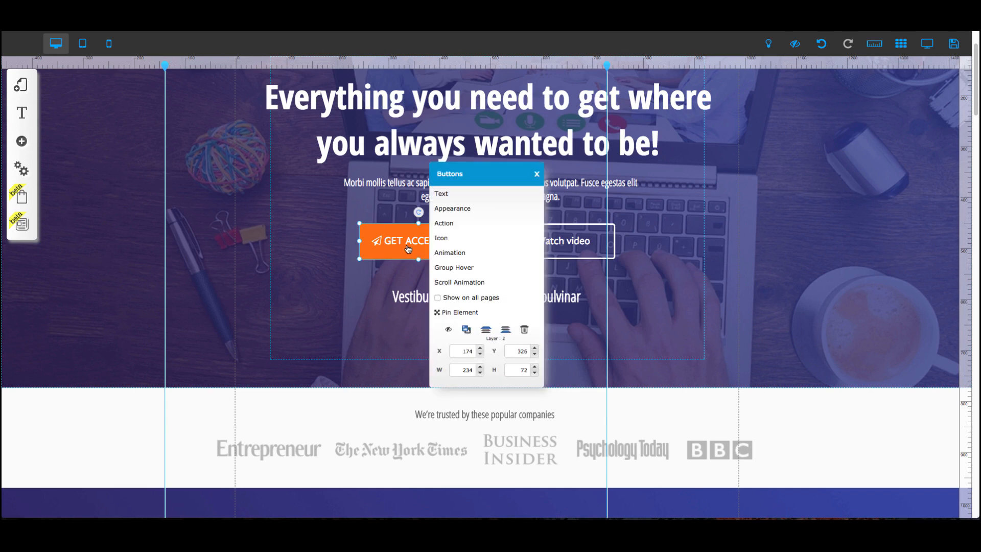
click(462, 227)
click(480, 98)
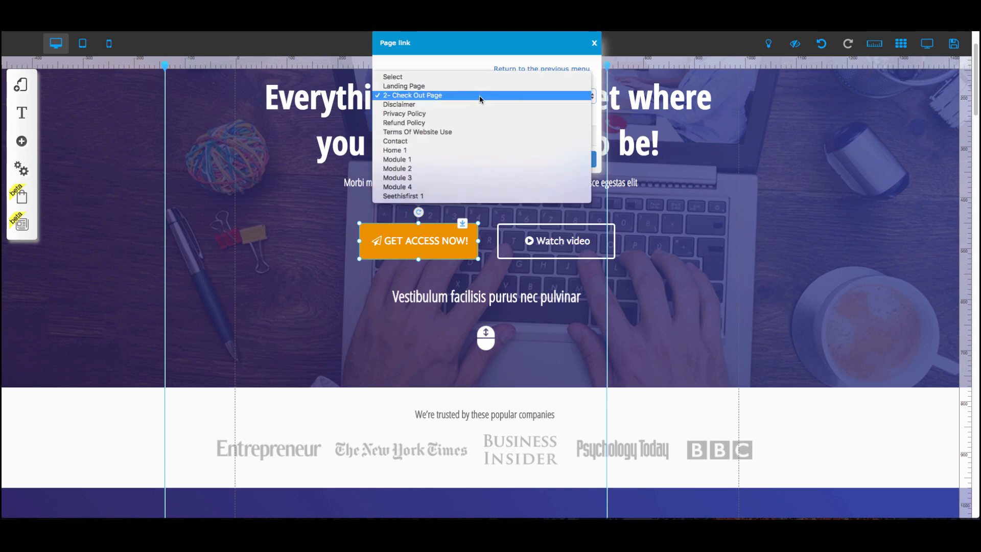
click(432, 96)
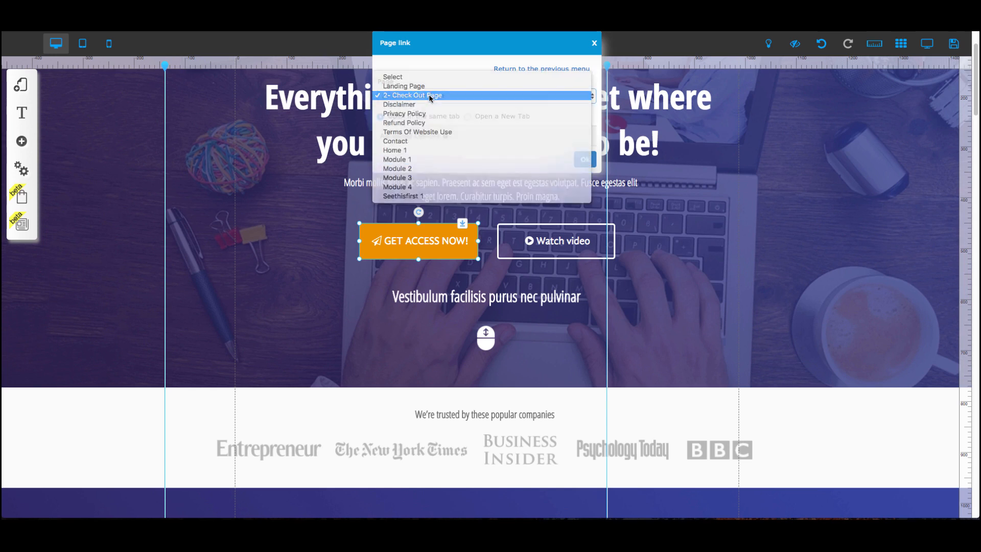
click(585, 159)
Open the 2- Check Out Page of the Membership Funnel - Webinar layout.
click(21, 85)
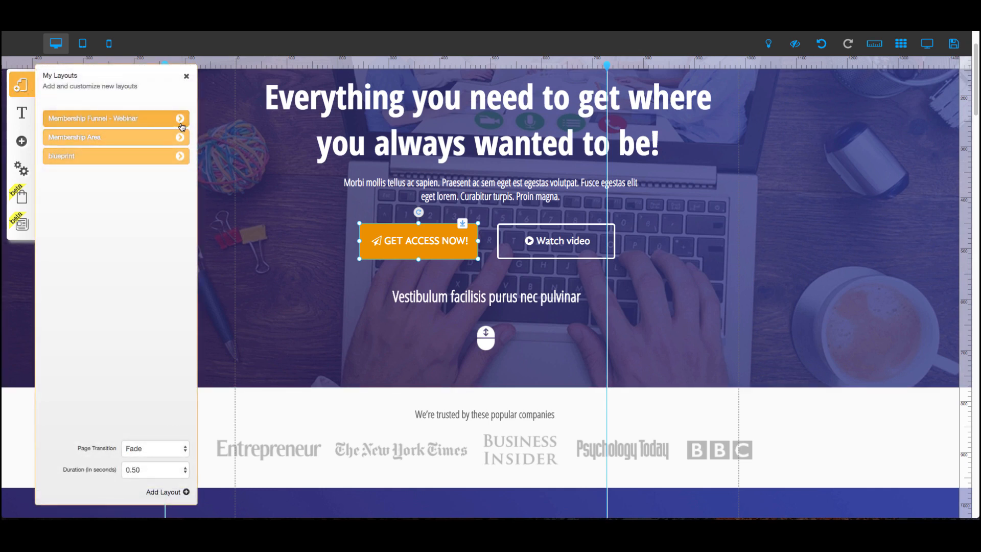
click(179, 119)
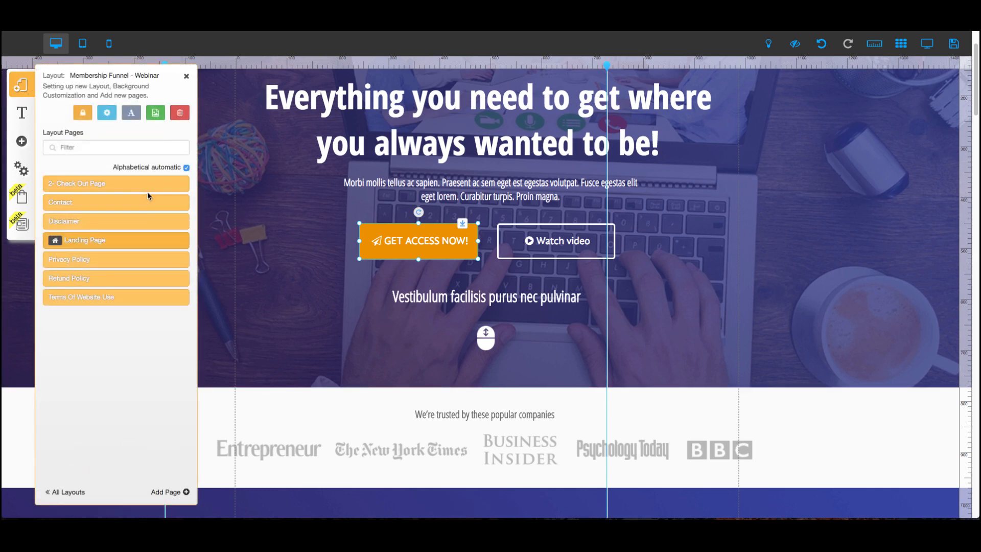
click(167, 188)
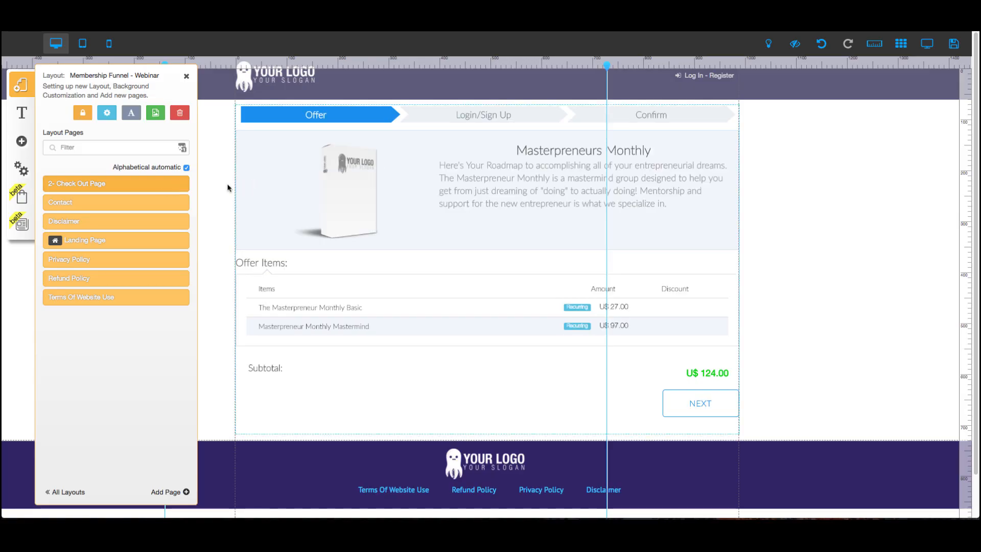
Delete the checkout element from the Check Out page.
click(294, 194)
double_click(323, 193)
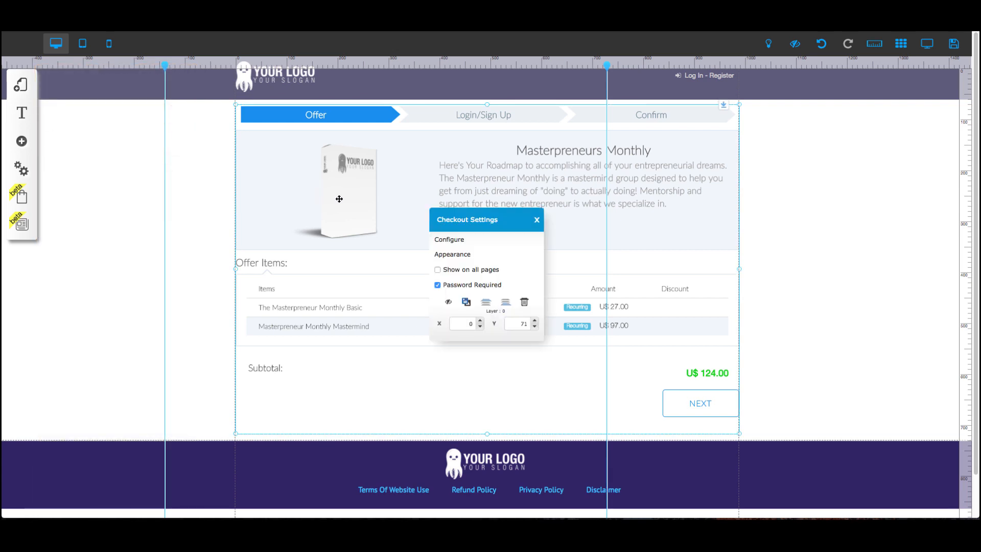
click(524, 302)
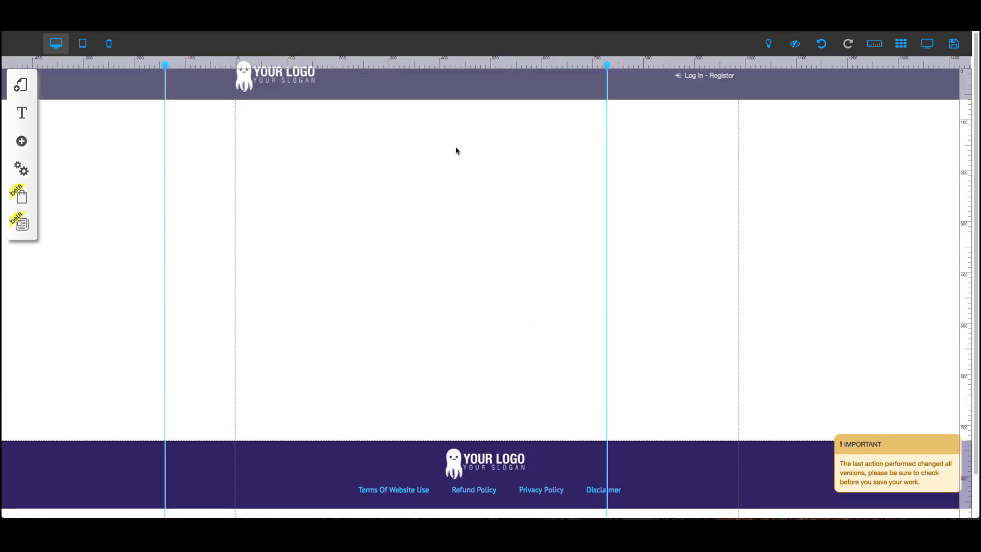
click(22, 142)
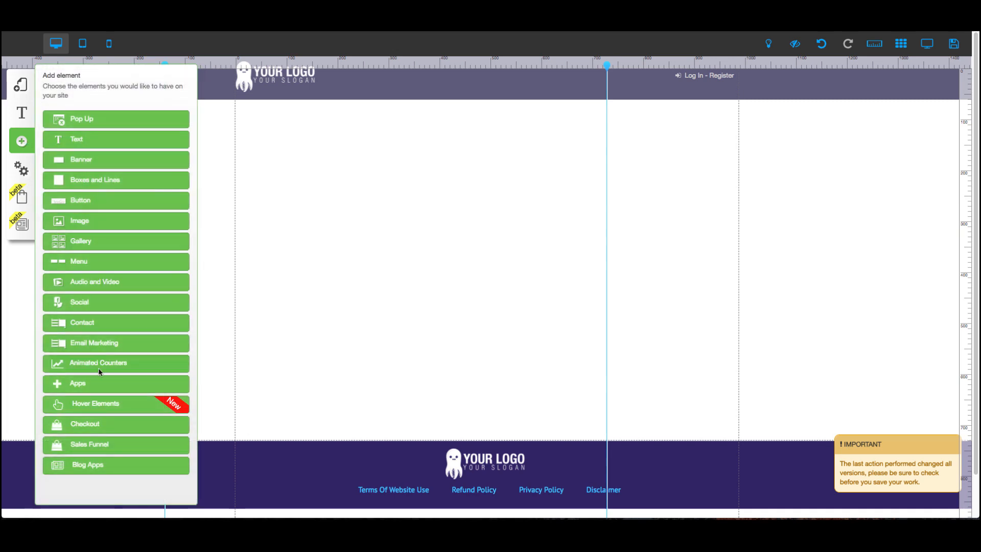
click(99, 425)
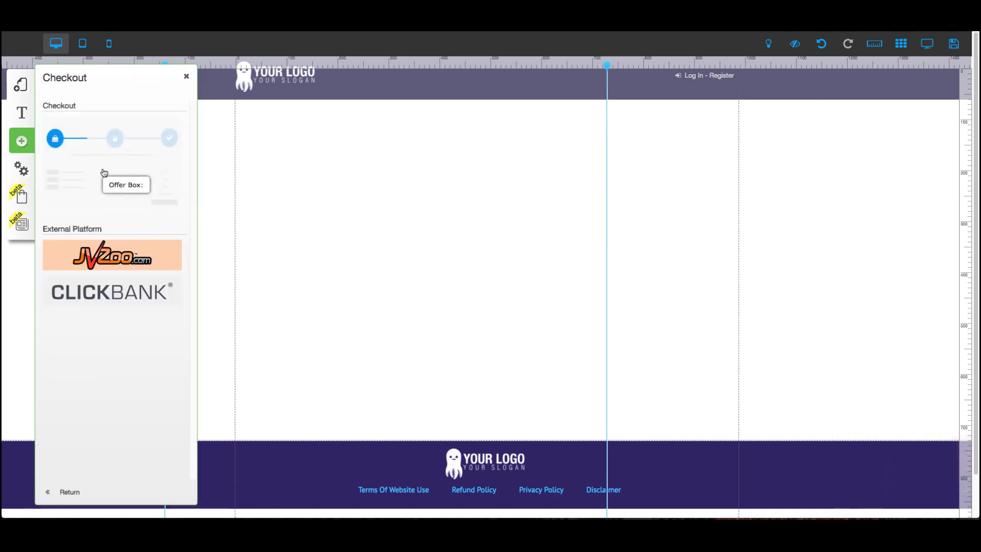
click(102, 175)
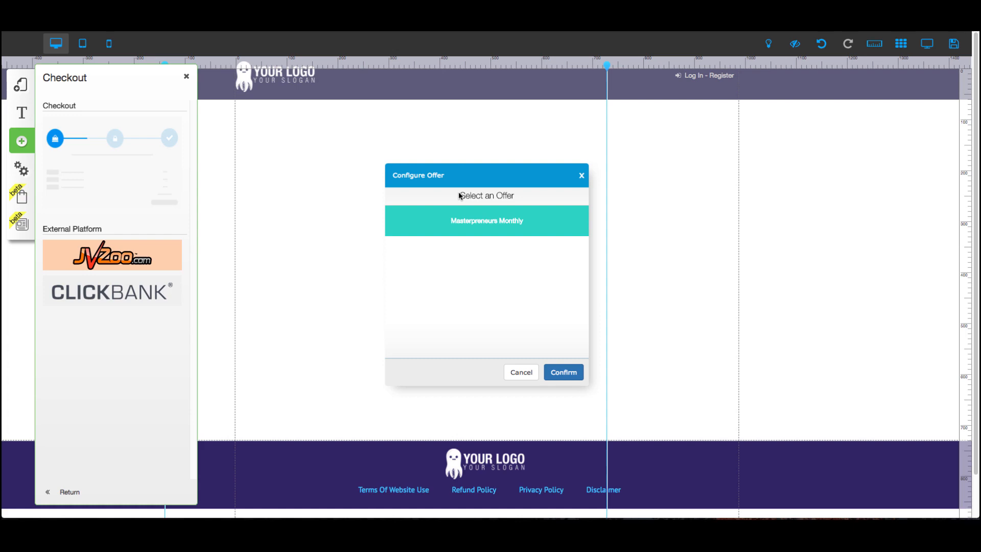
click(522, 374)
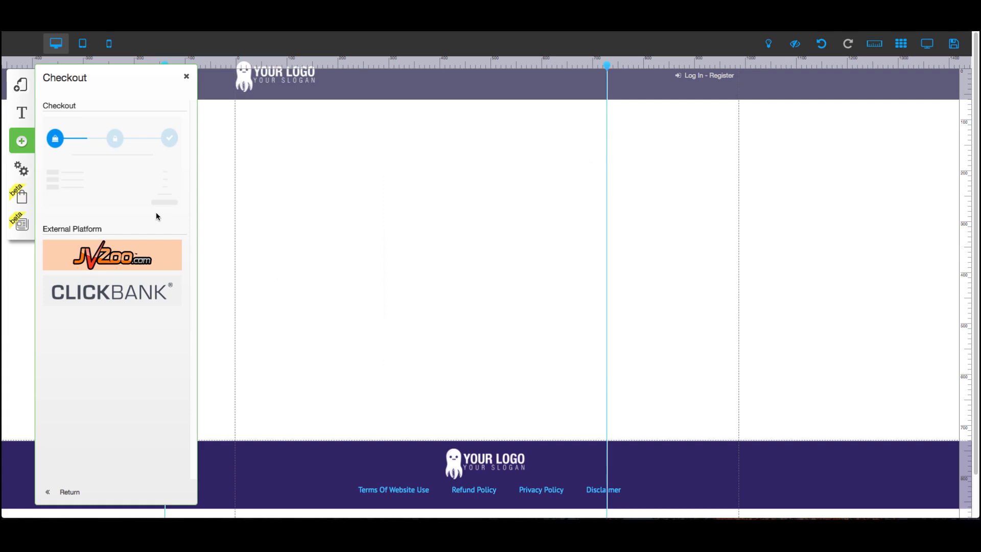
click(186, 80)
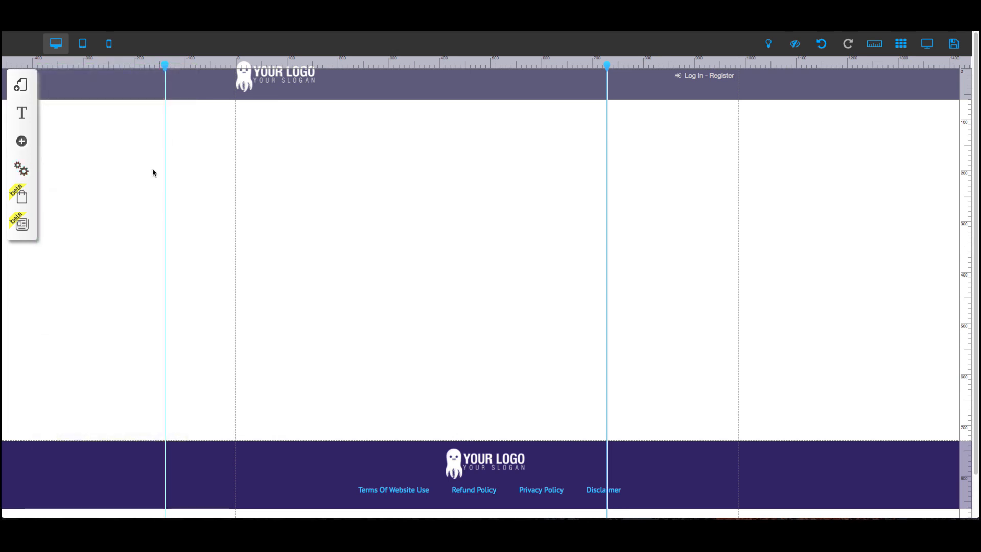
Open the Offer Manager and start editing the Masterpreneurs Monthly offer.
click(23, 173)
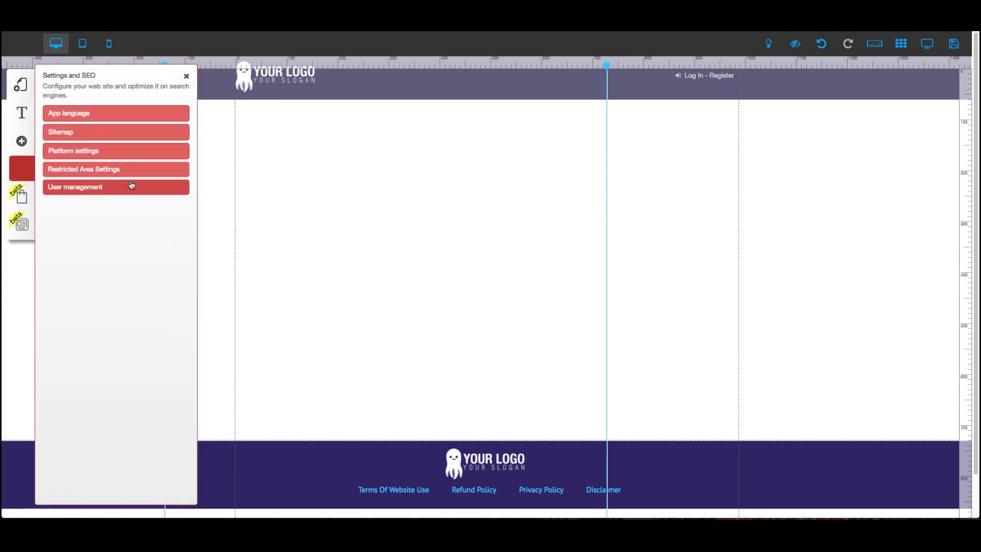
click(19, 192)
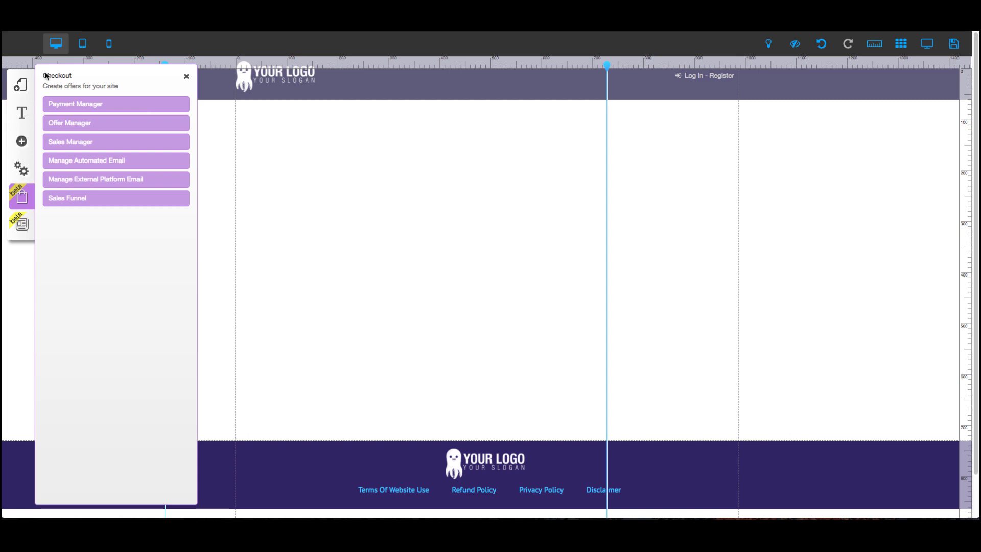
click(84, 127)
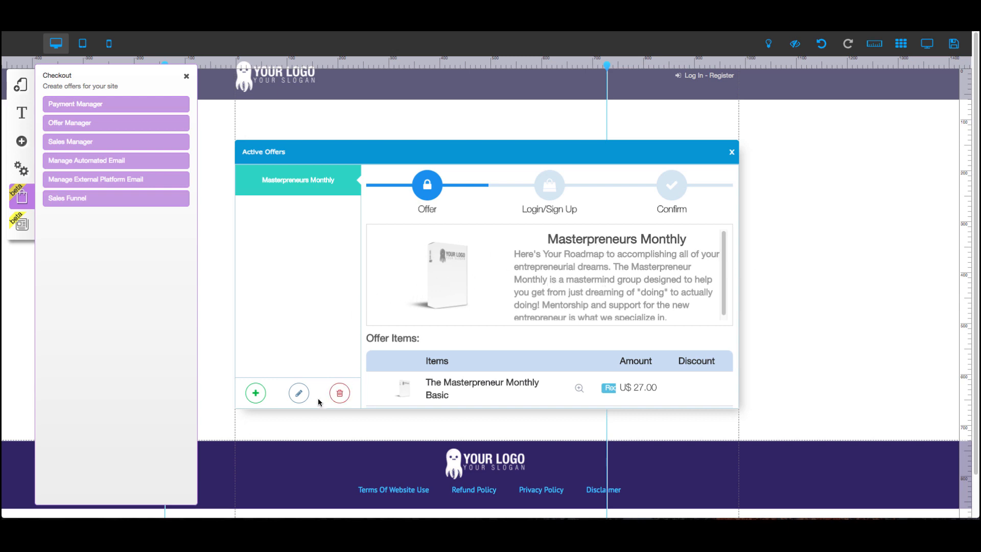
click(300, 393)
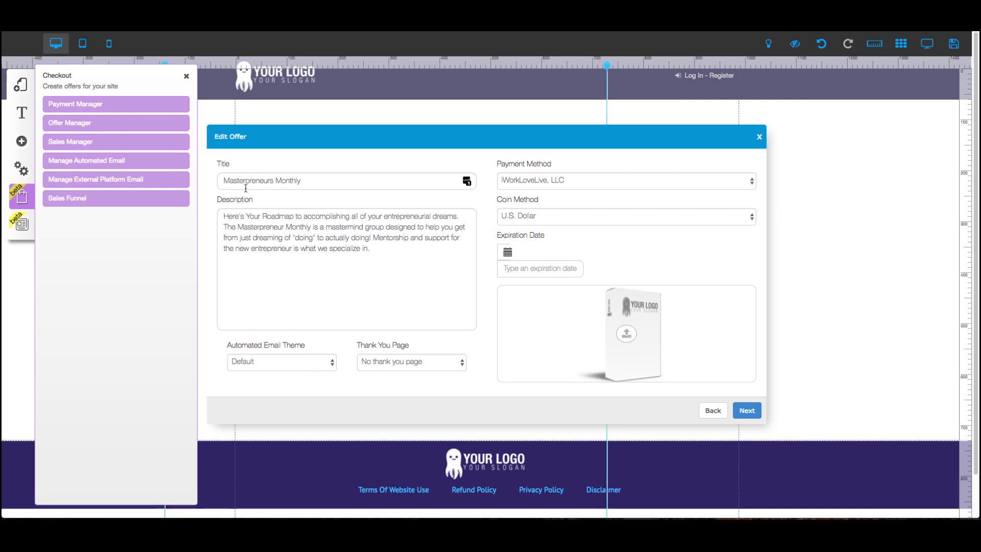
Select iWorkLoveLive, LLC as the offer's payment method and Default as the automated email theme.
click(337, 180)
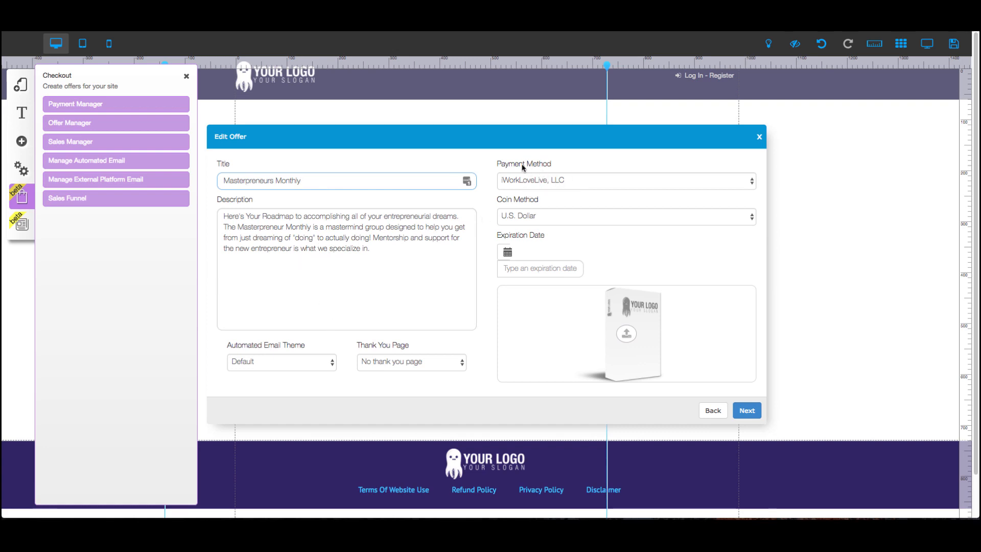
click(582, 182)
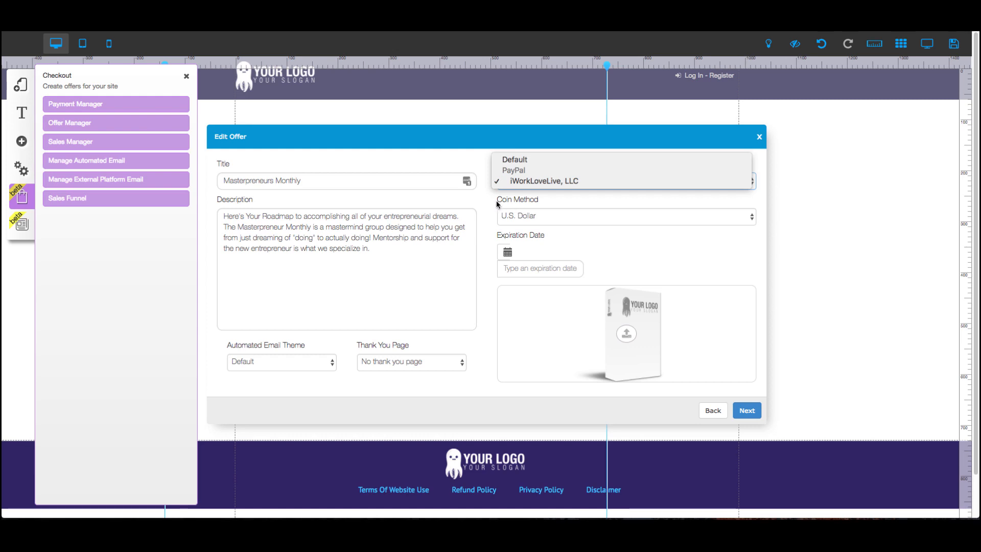
click(516, 183)
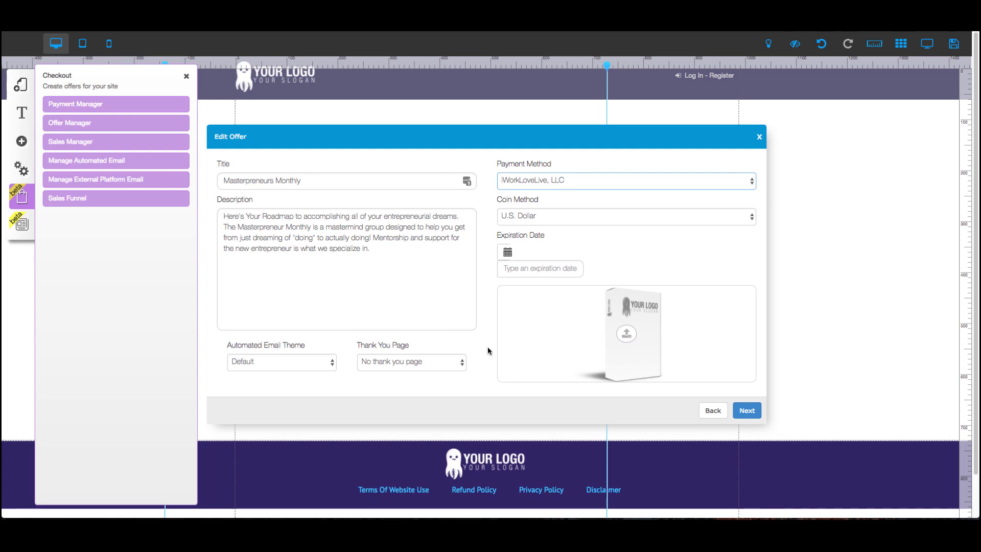
click(273, 364)
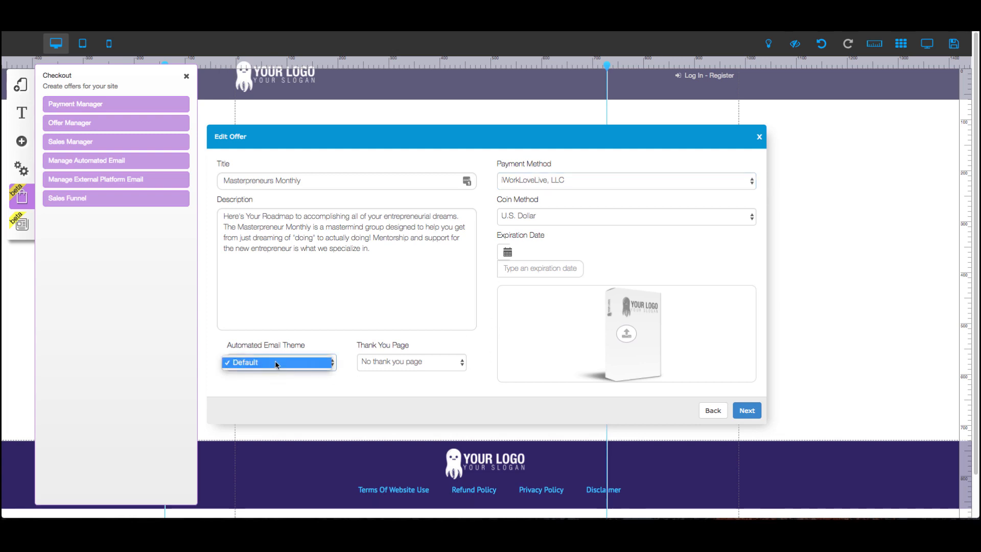
click(108, 239)
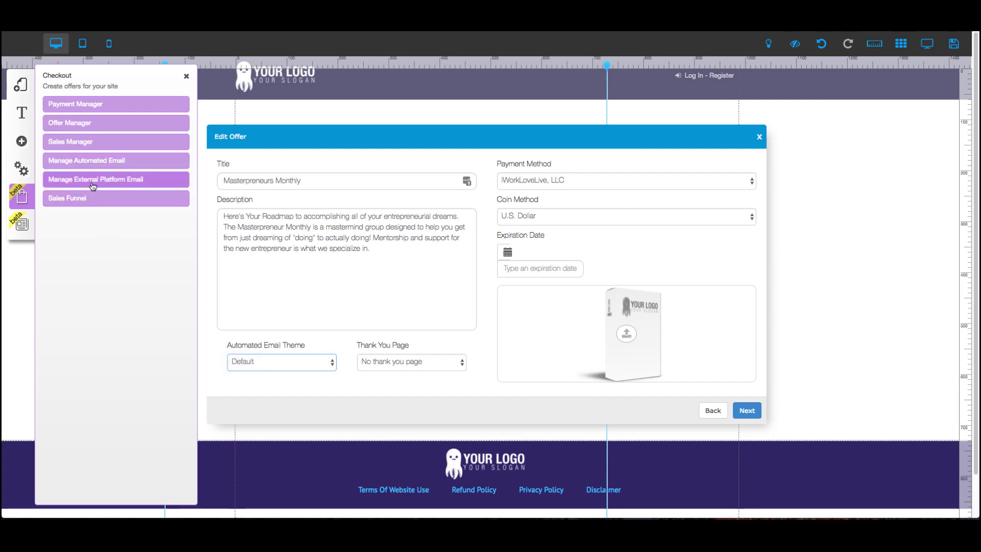
Set the Thank You Page to No thank you page and continue to the offer's items.
click(403, 363)
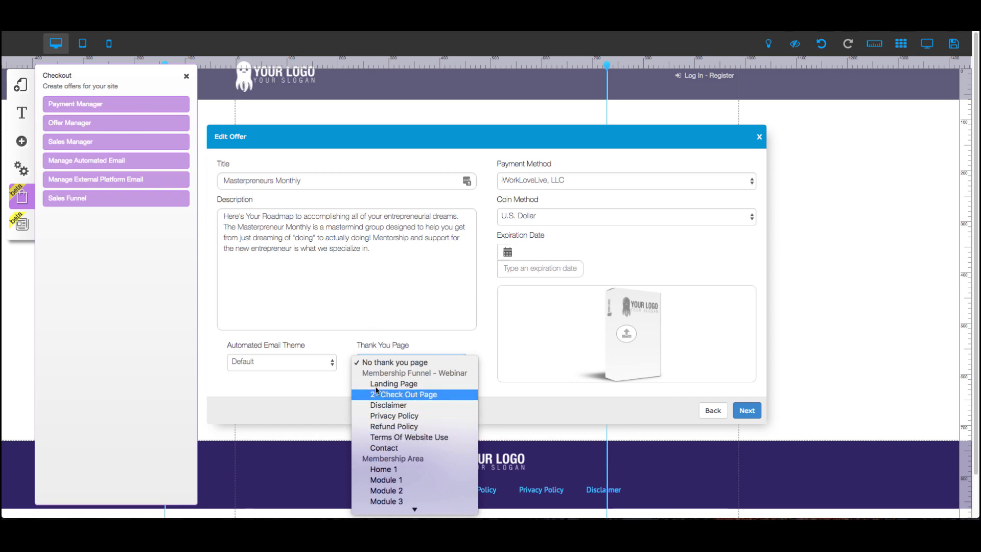
click(428, 346)
click(420, 362)
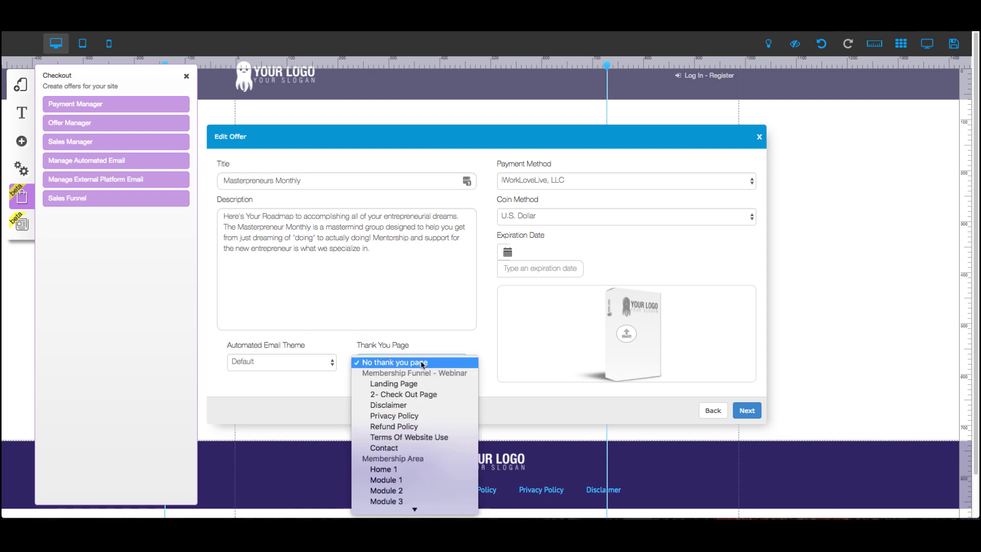
scroll(439, 424, down, 2)
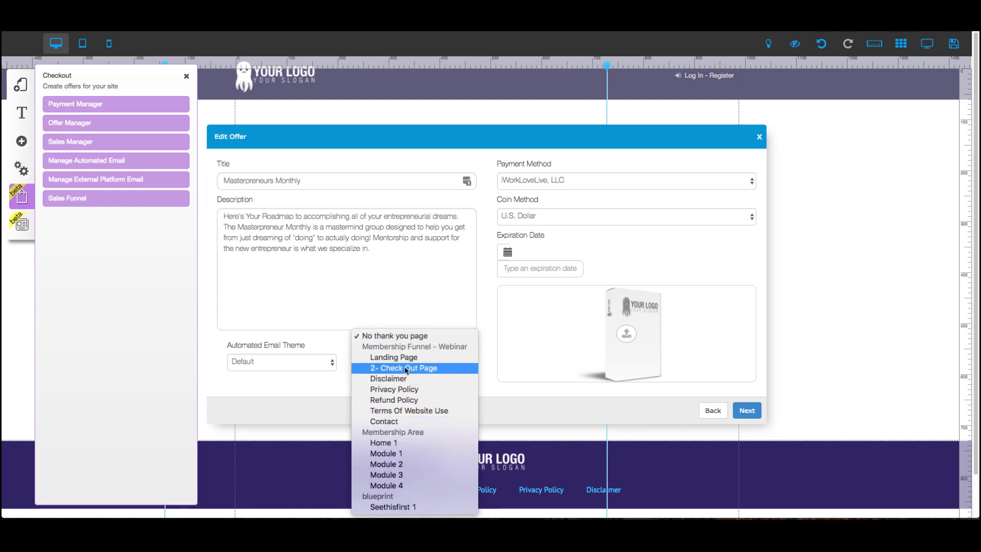
click(343, 335)
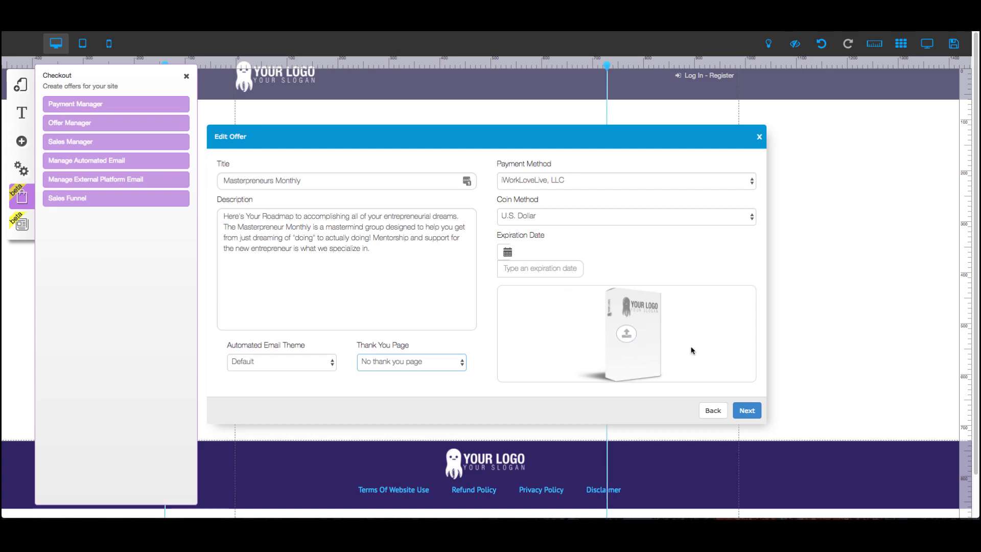
click(746, 411)
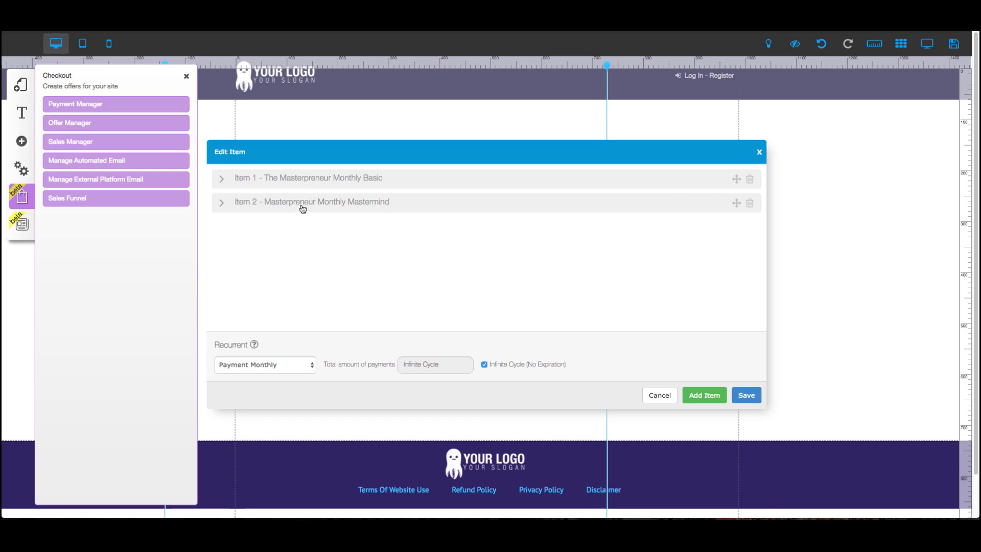
Expand the Masterpreneur Monthly Basic item and review its settings.
click(224, 180)
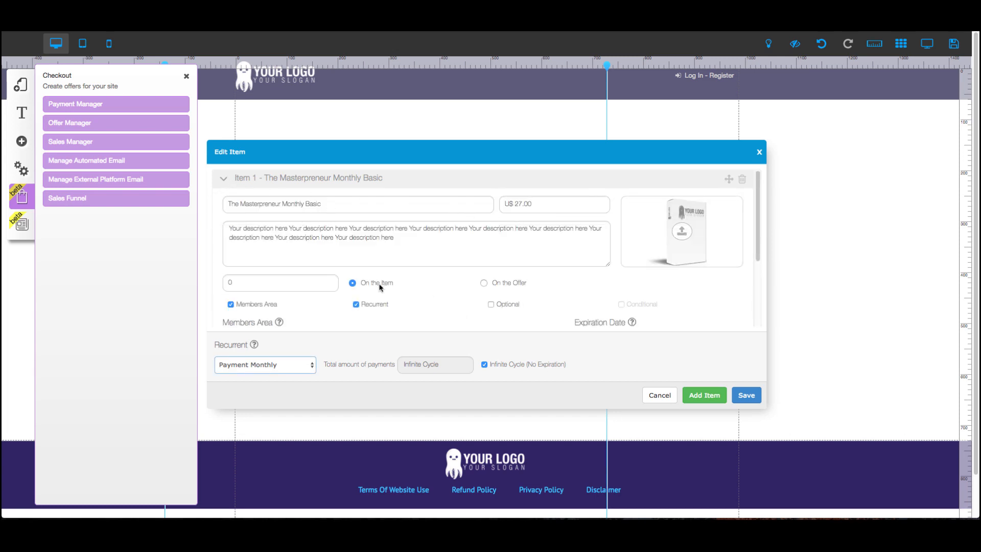
scroll(380, 286, down, 1)
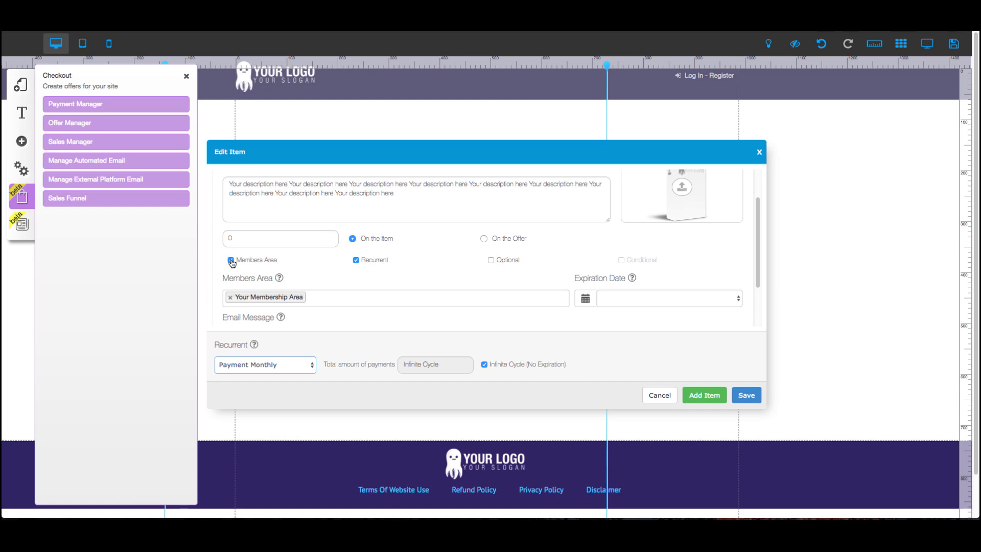
scroll(232, 263, up, 2)
scroll(243, 309, down, 2)
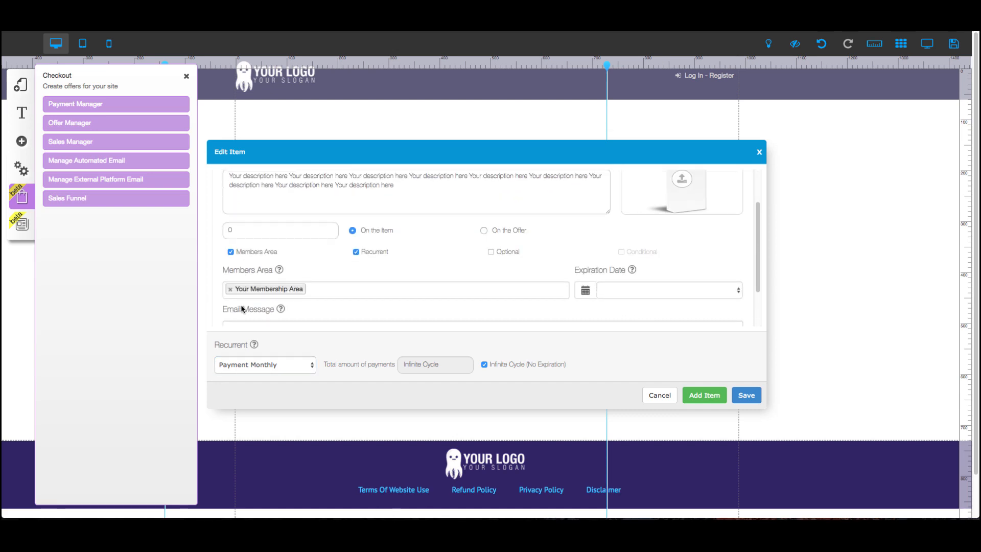
scroll(233, 258, up, 2)
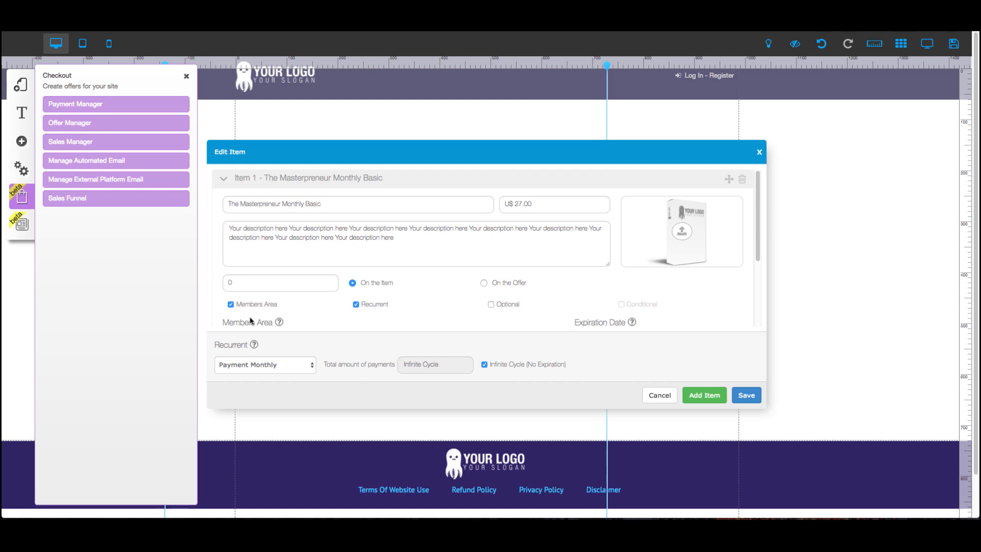
Toggle the Basic item's Members Area option off and back on.
click(230, 305)
scroll(316, 308, down, 2)
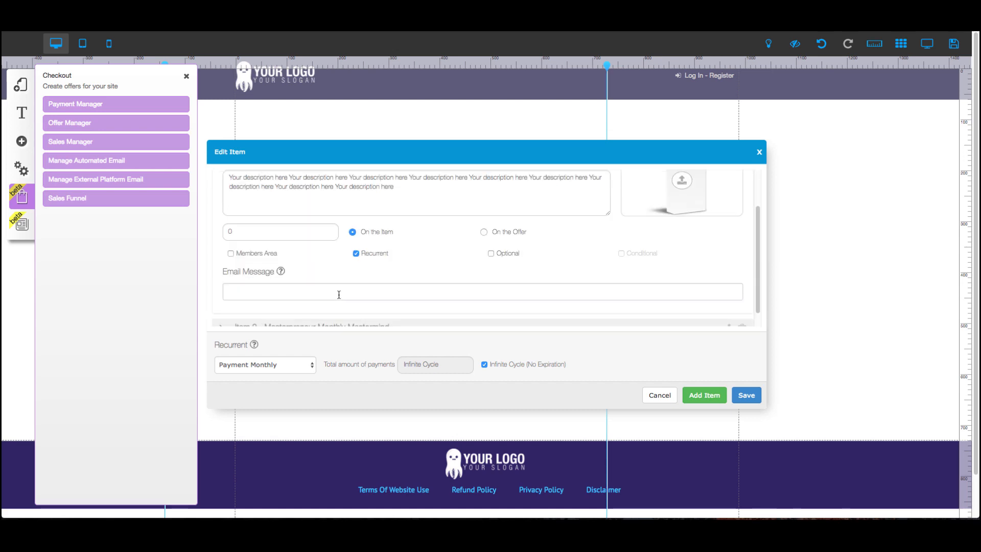
scroll(329, 288, up, 2)
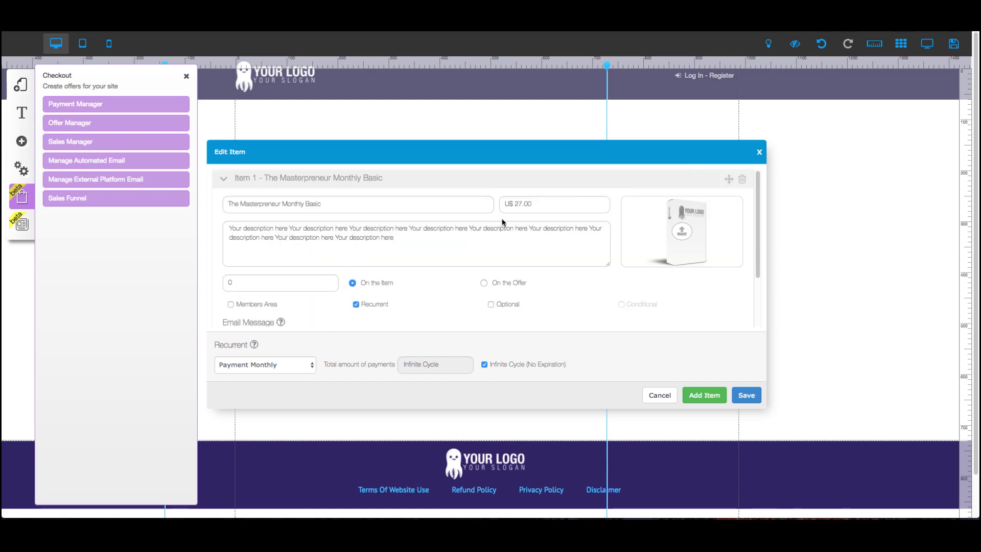
scroll(304, 265, down, 3)
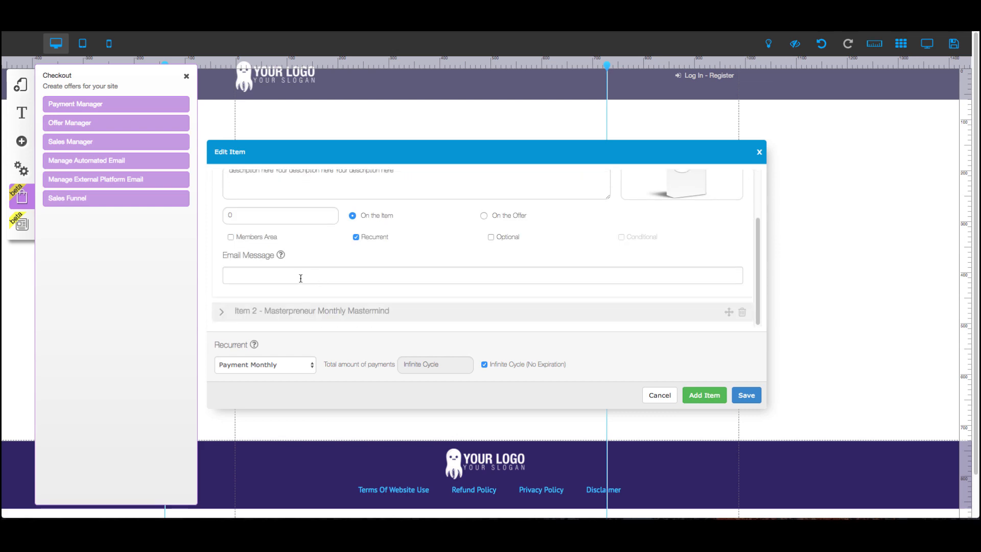
click(231, 238)
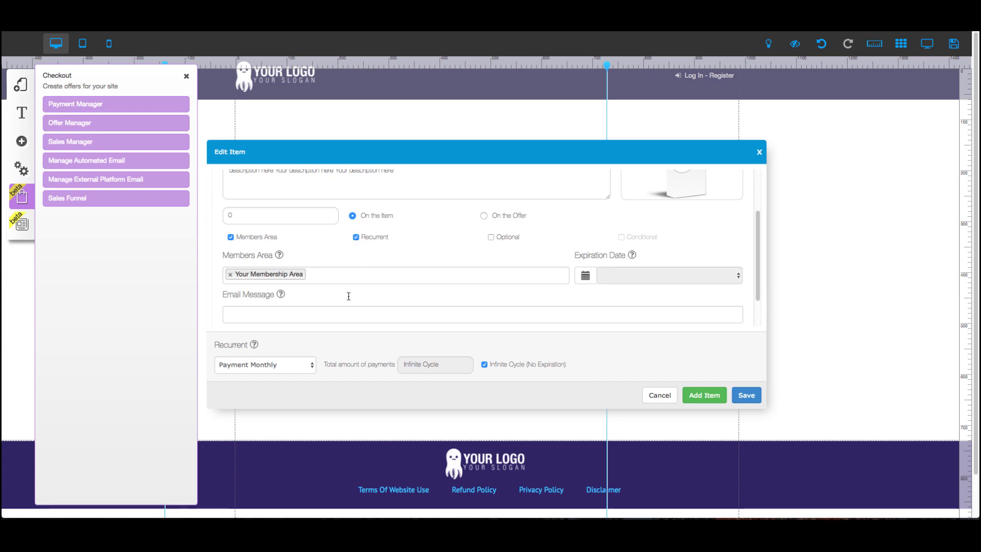
Review the recurrence period options, keeping Payment Monthly.
click(287, 365)
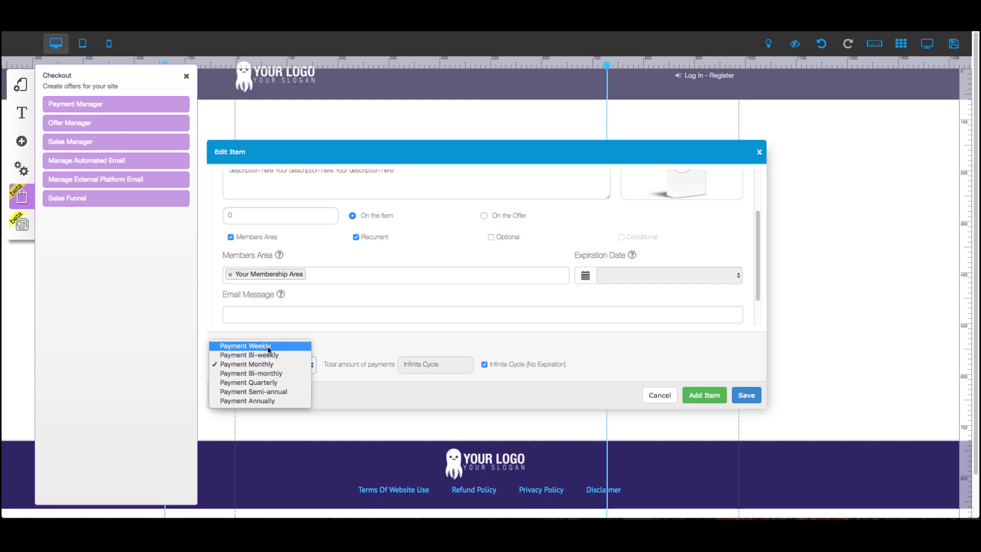
click(264, 364)
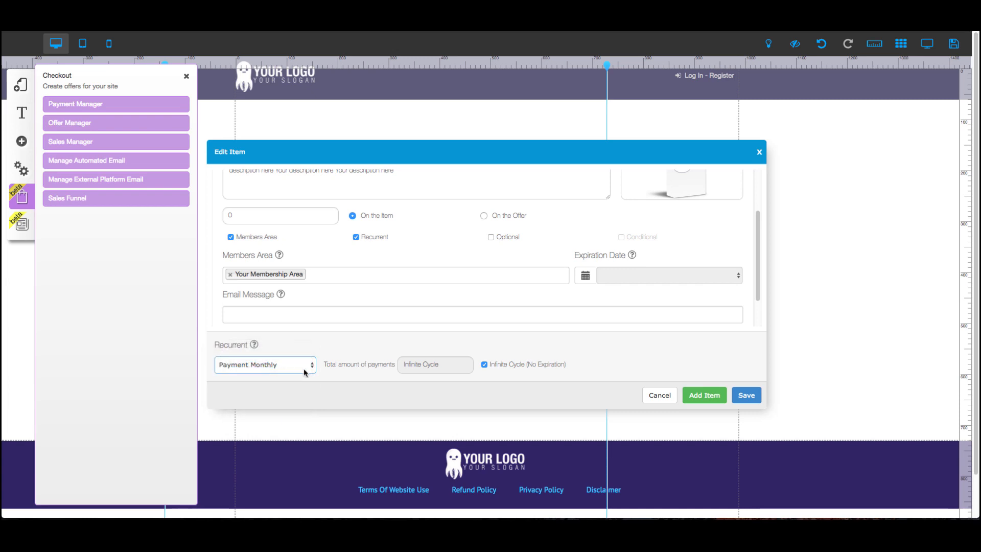
click(366, 351)
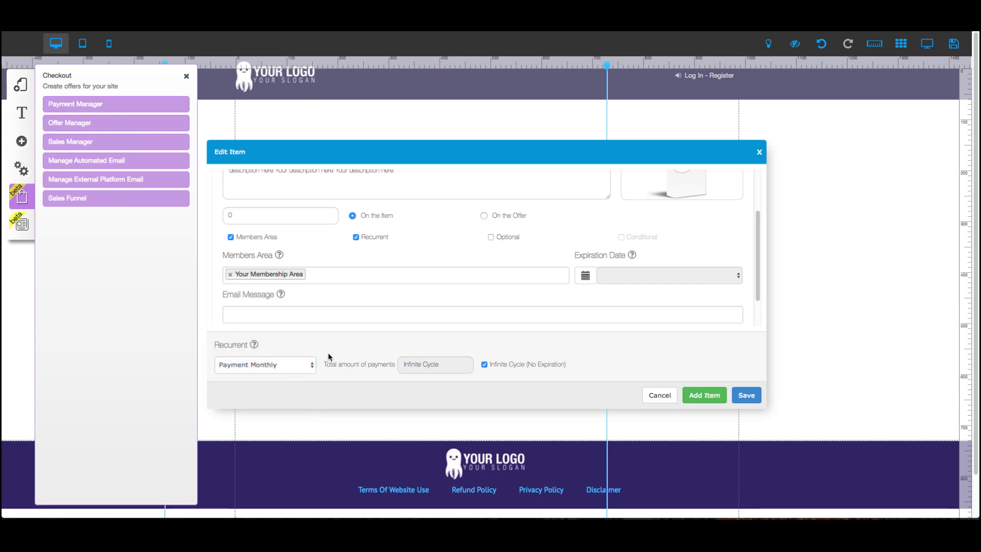
click(295, 368)
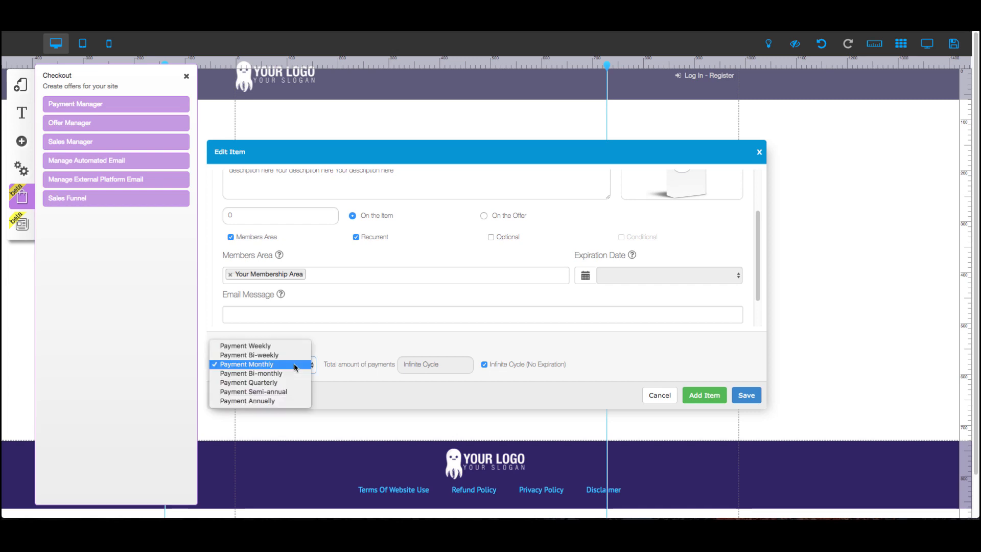
click(331, 352)
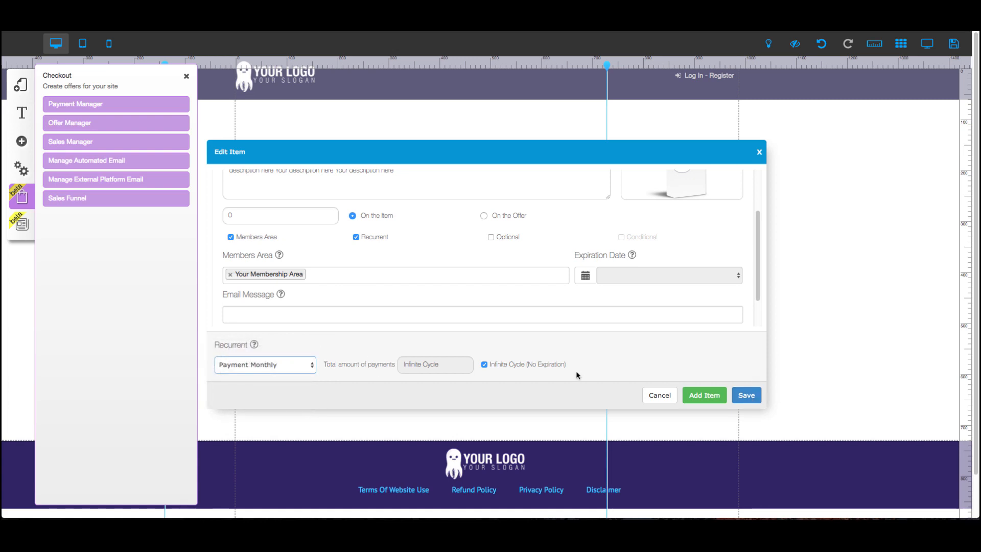
Toggle the Infinite Cycle (No Expiration) option off and back on.
click(484, 364)
click(425, 367)
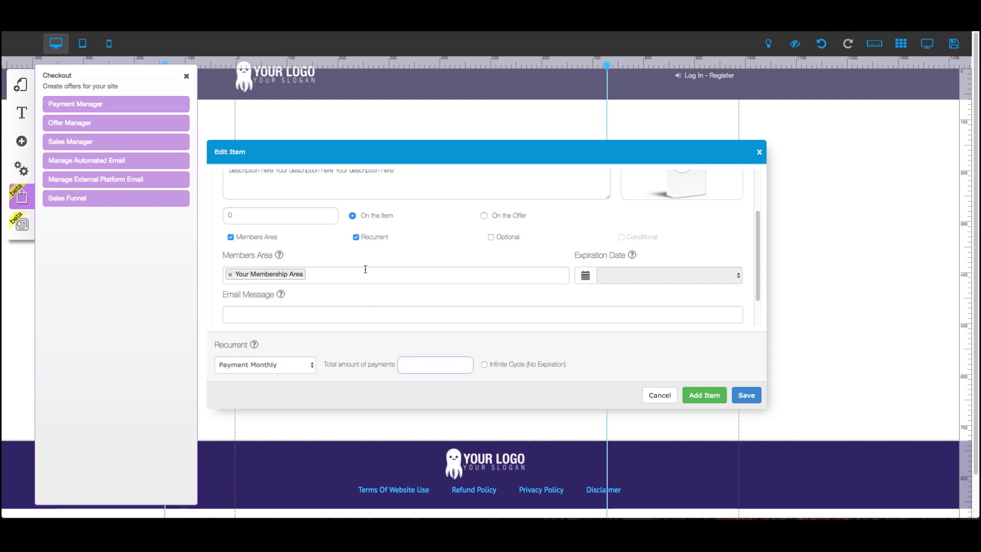
scroll(366, 269, up, 3)
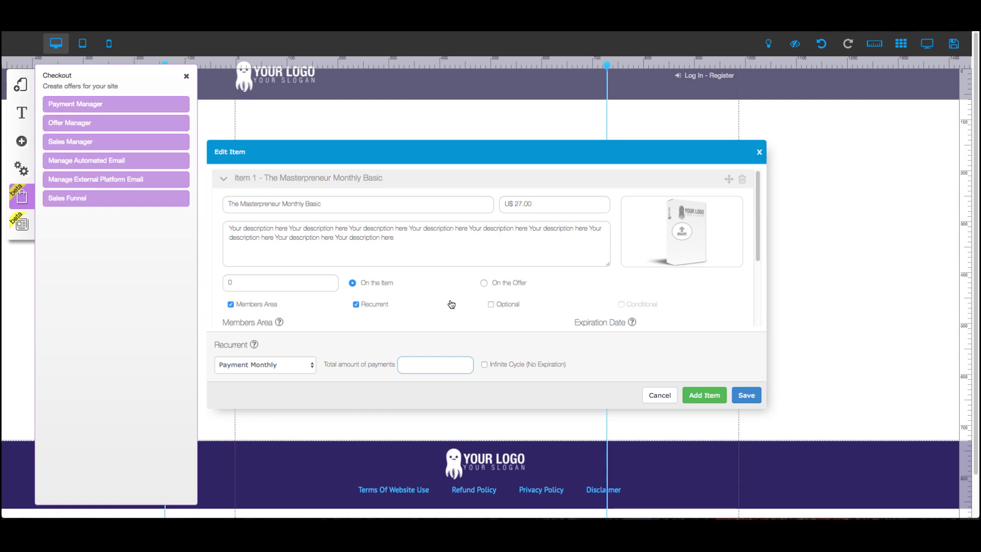
scroll(450, 301, down, 1)
scroll(449, 301, down, 3)
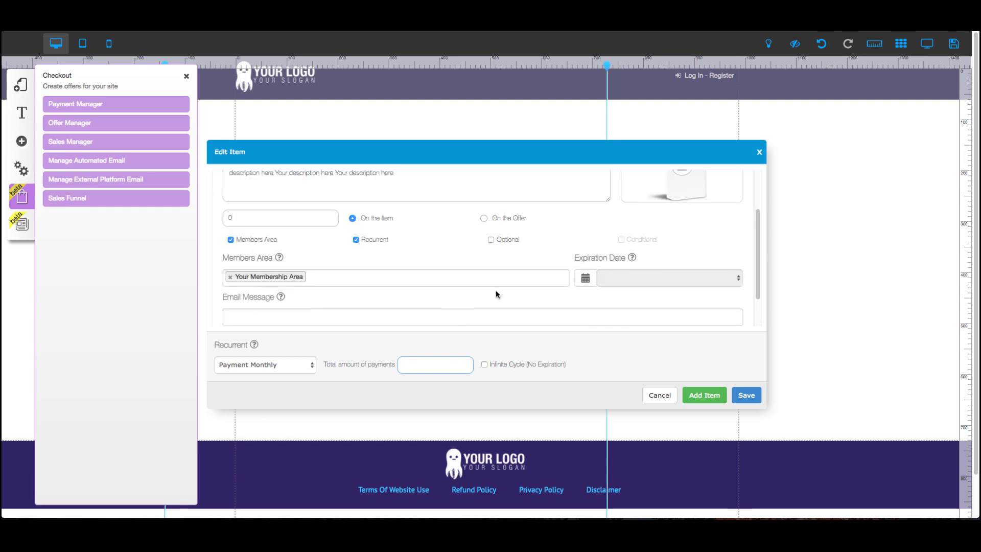
scroll(467, 301, up, 4)
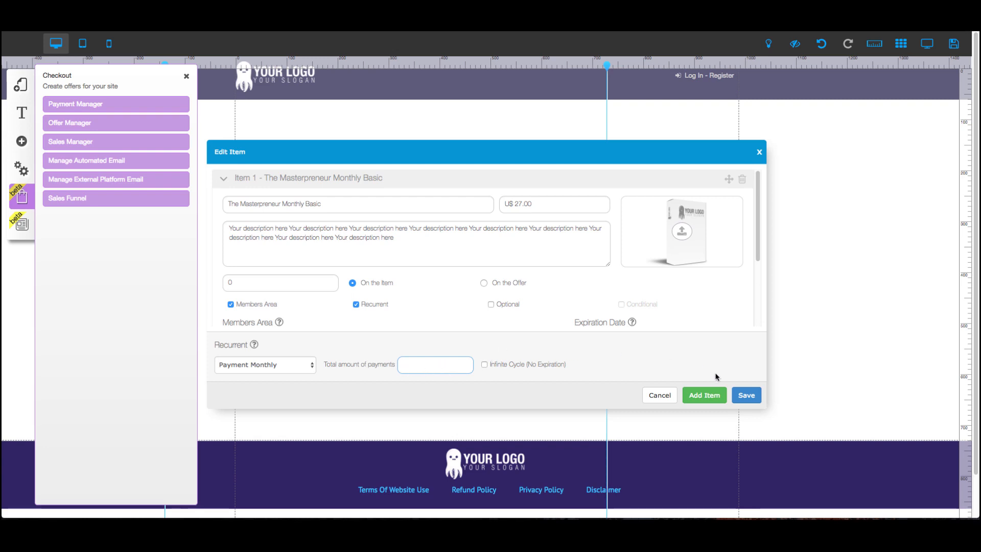
click(483, 364)
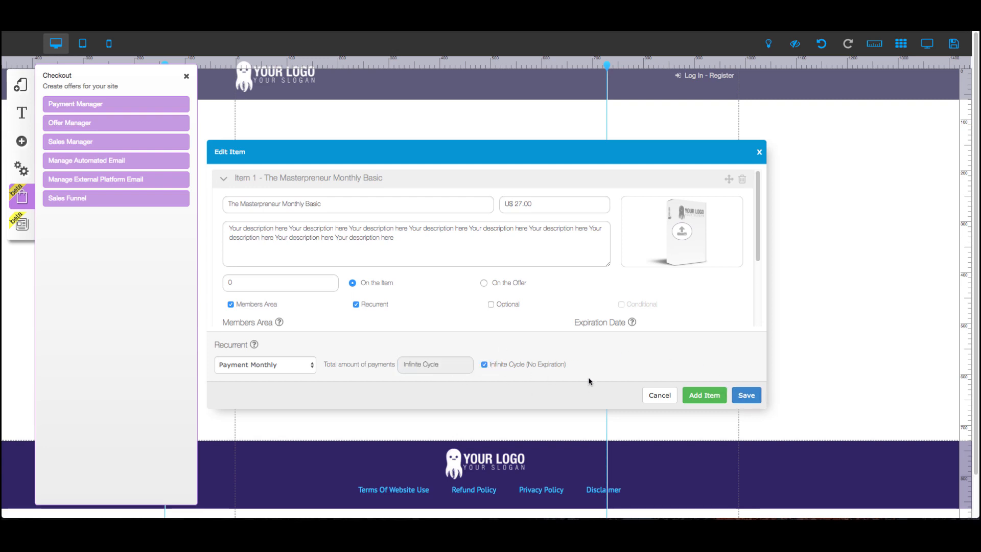
Save the offer, confirm the save, and scroll through the offer items.
click(742, 396)
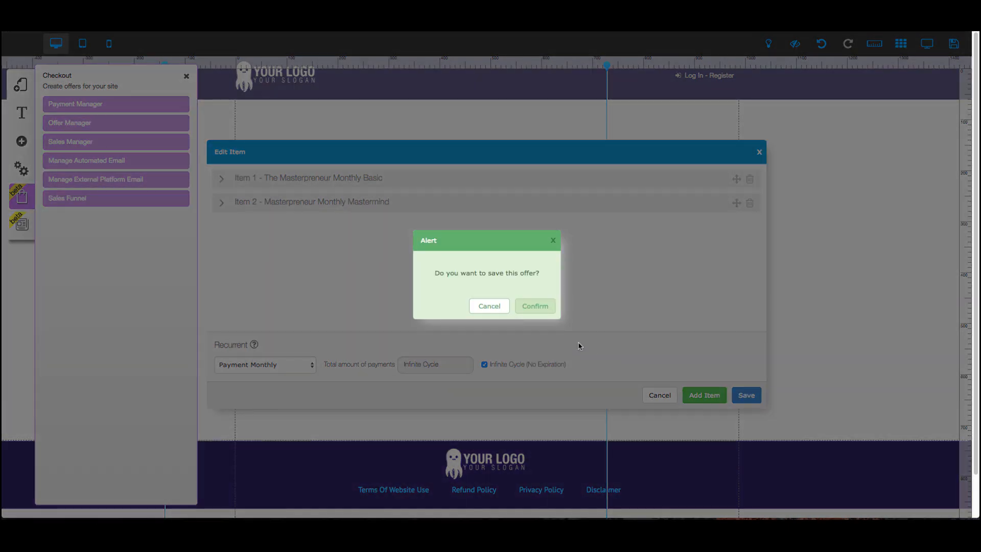
click(535, 312)
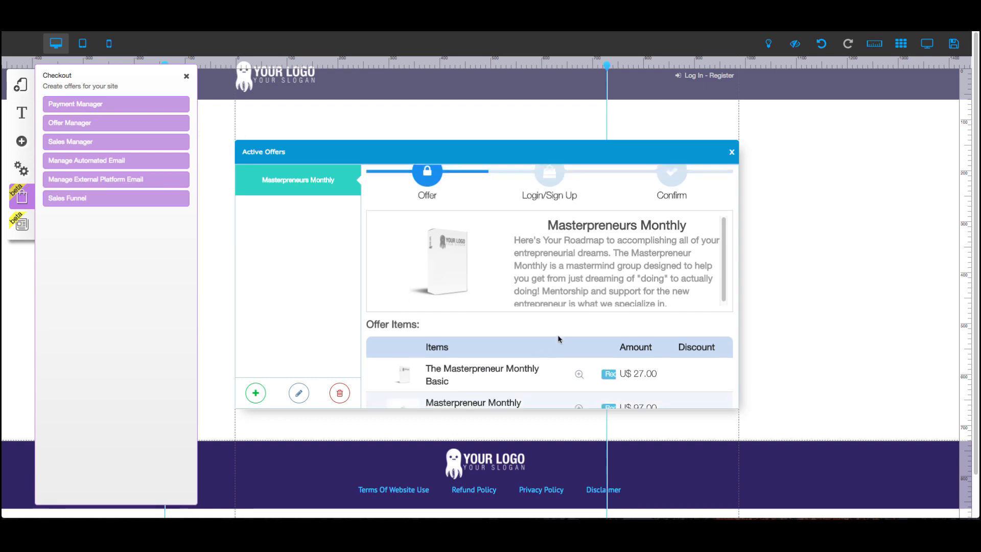
scroll(547, 307, down, 3)
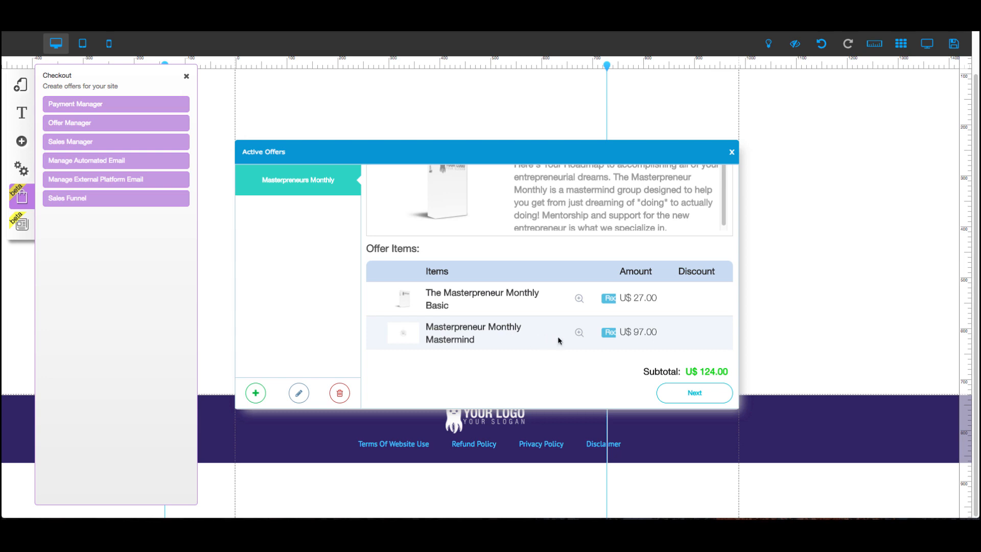
Reopen the offer for editing and mark the Masterpreneur Monthly Mastermind item as Optional.
click(299, 395)
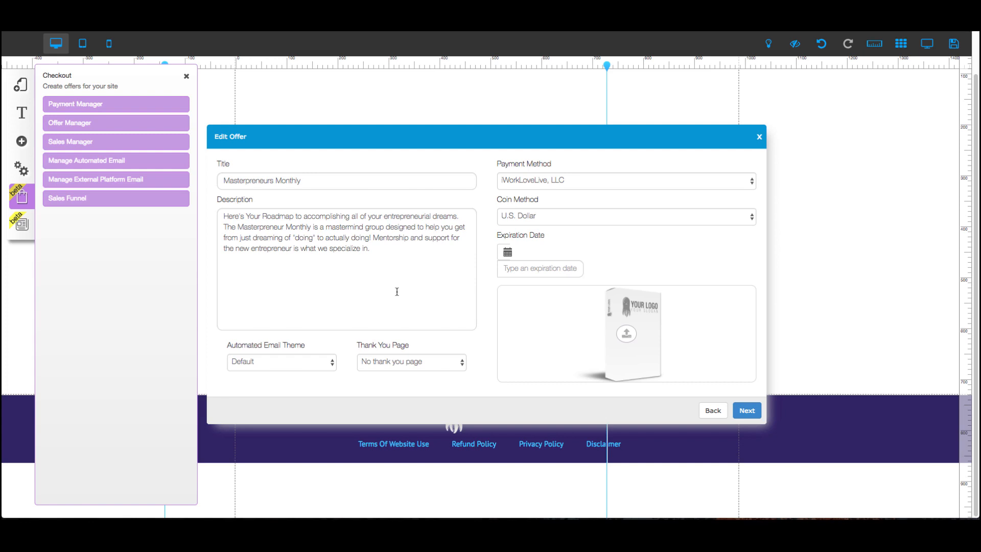
click(746, 410)
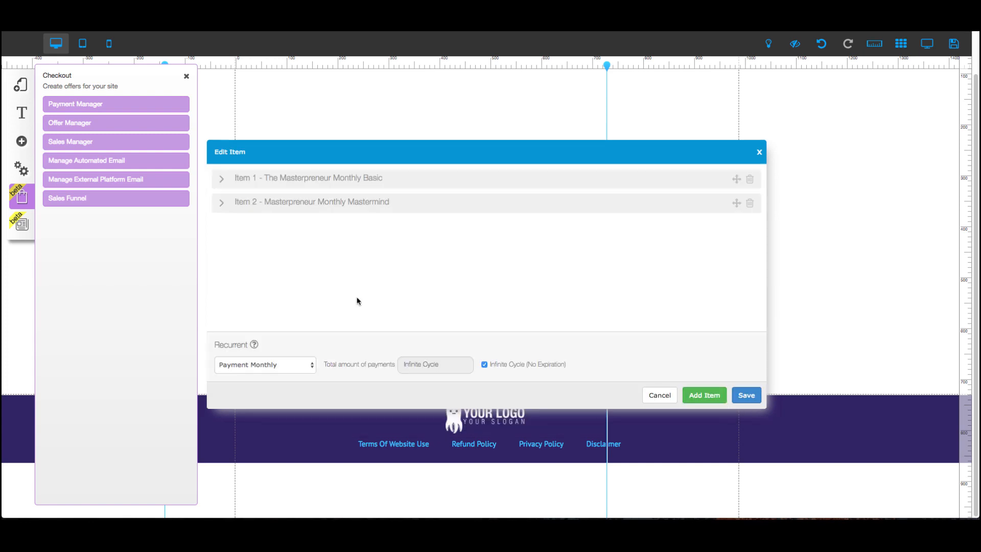
click(259, 207)
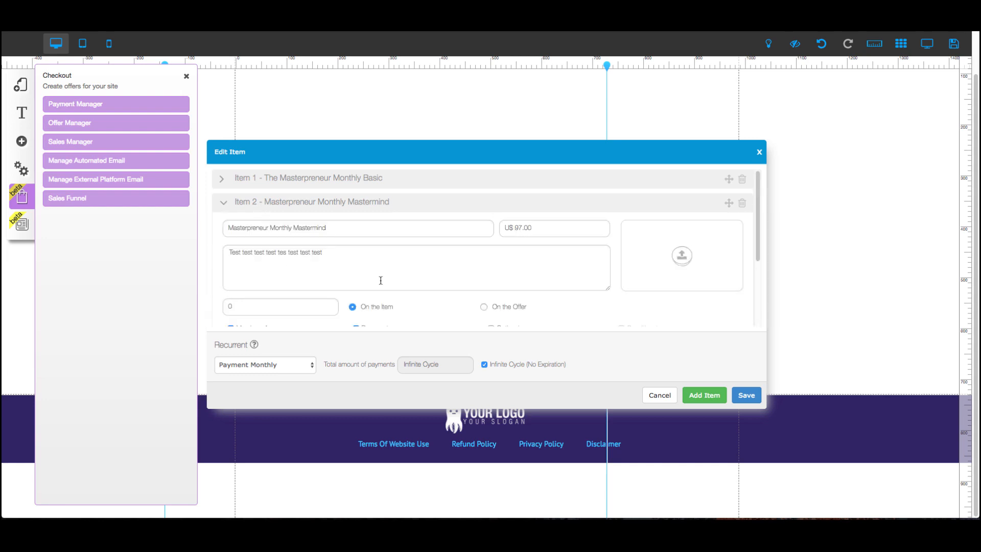
scroll(381, 280, down, 3)
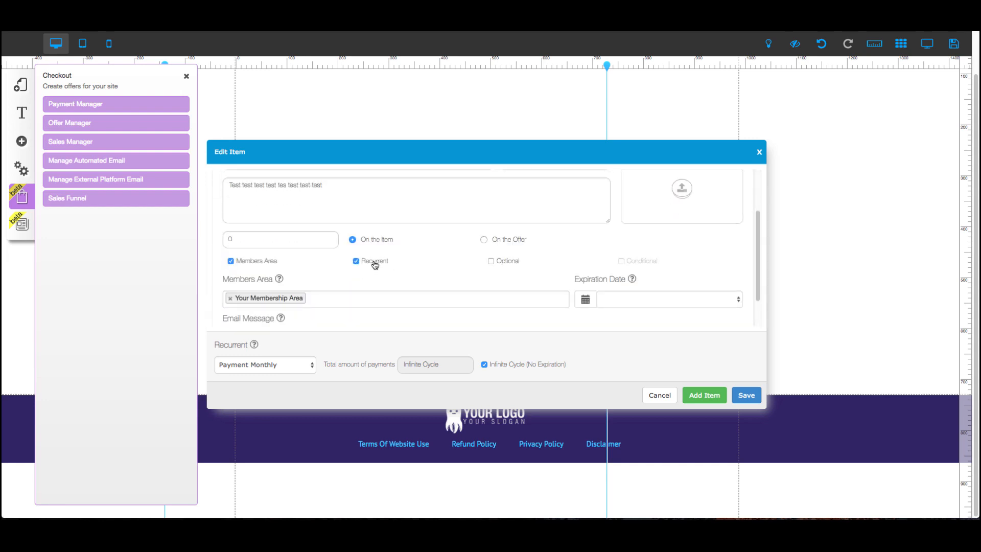
click(491, 262)
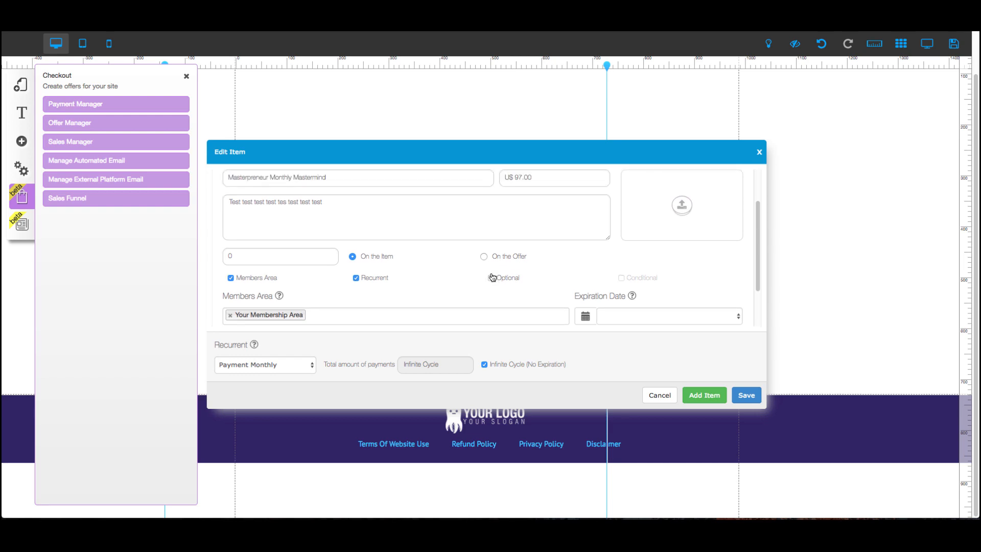
scroll(313, 282, down, 3)
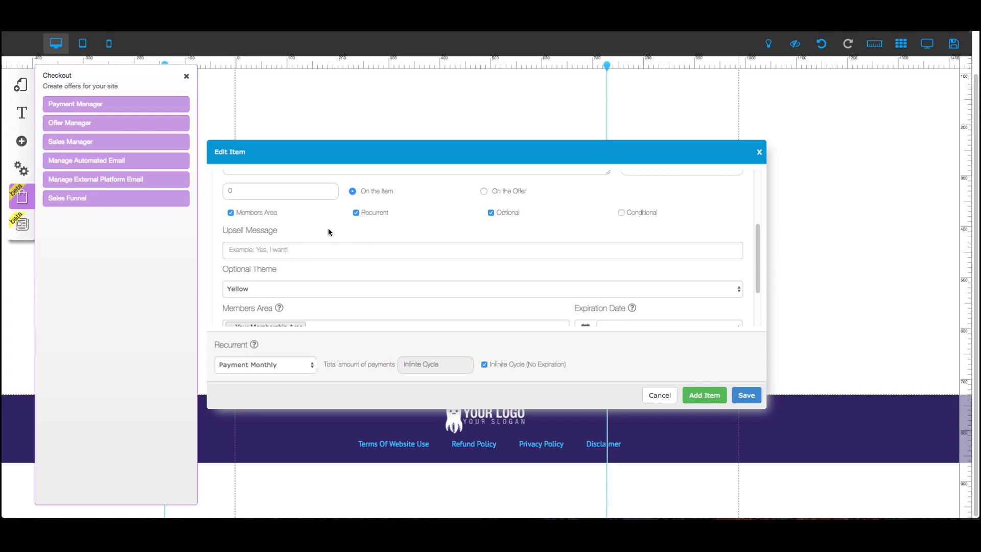
Enter the upsell message "Yes, I want the mastermind membership as well!!!!" for the Mastermind item.
click(259, 252)
text(UYes)
key(BackSpace)
key(BackSpace)
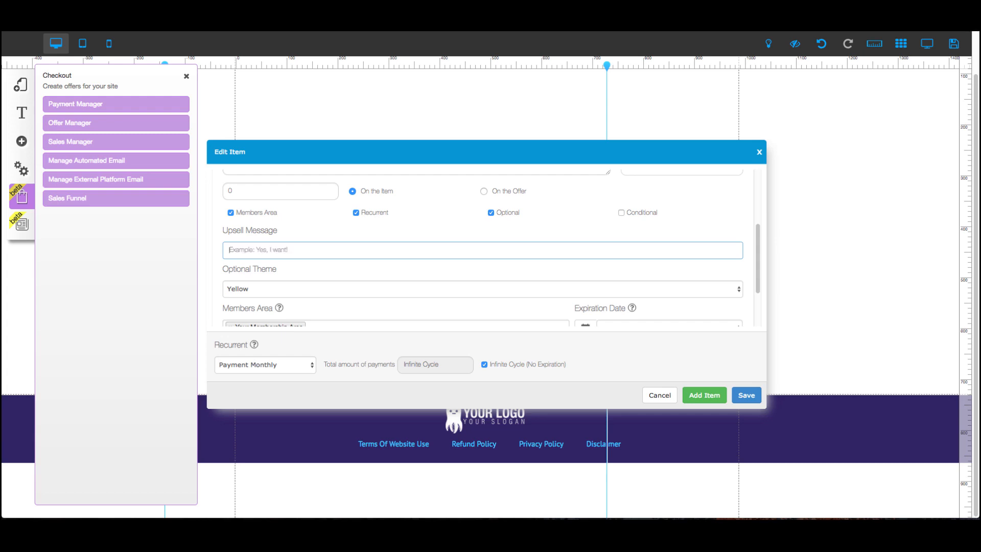
text(Y)
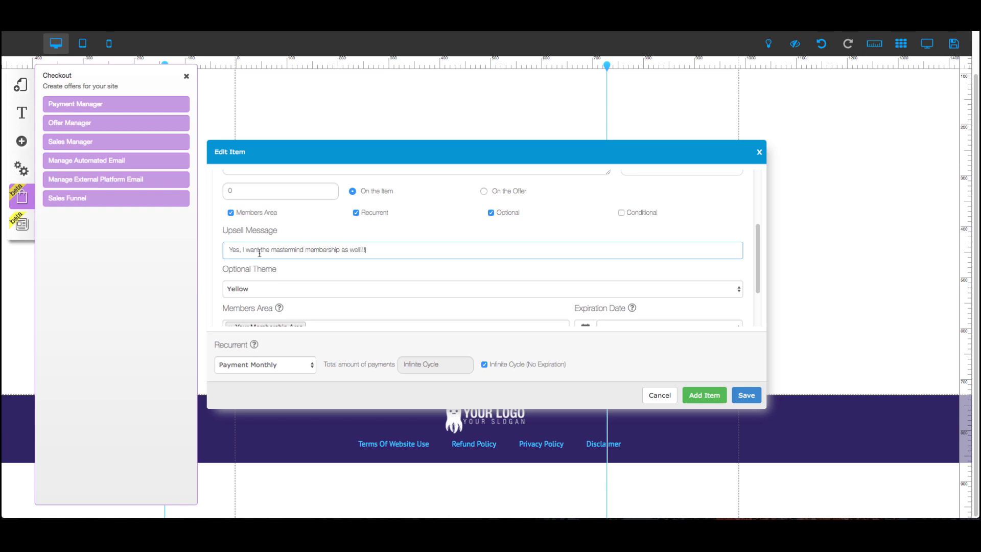
Set the Mastermind item's Optional Theme to Red.
click(522, 289)
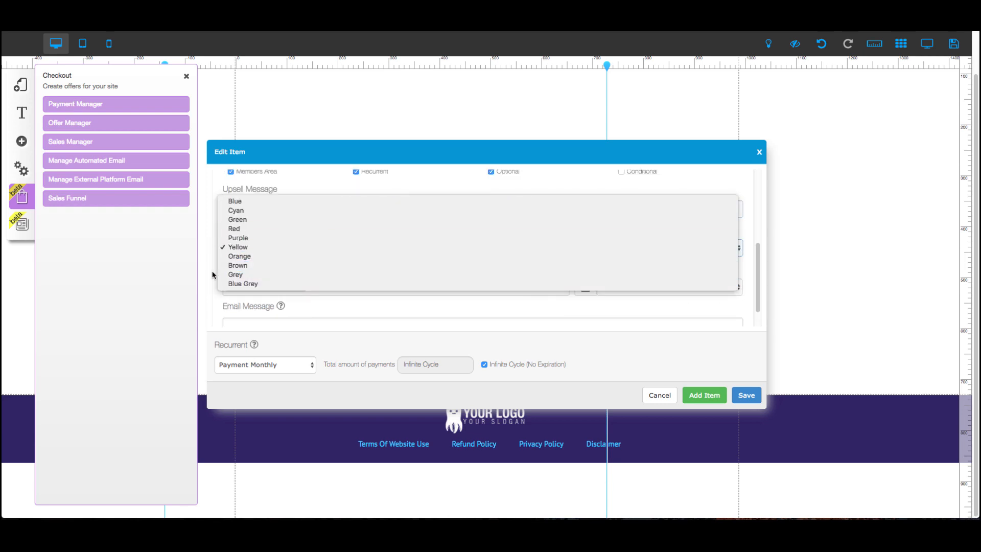
click(240, 229)
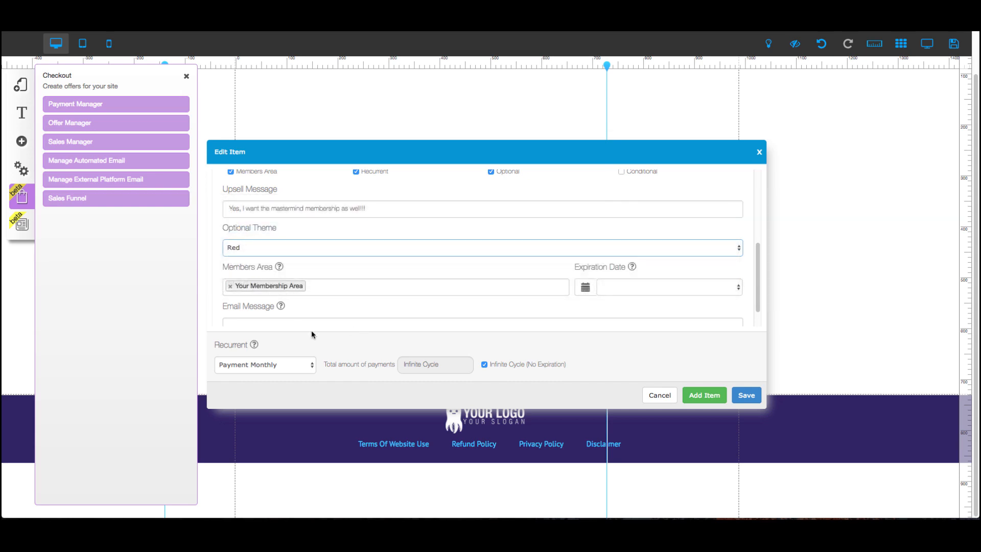
scroll(367, 289, down, 1)
click(340, 300)
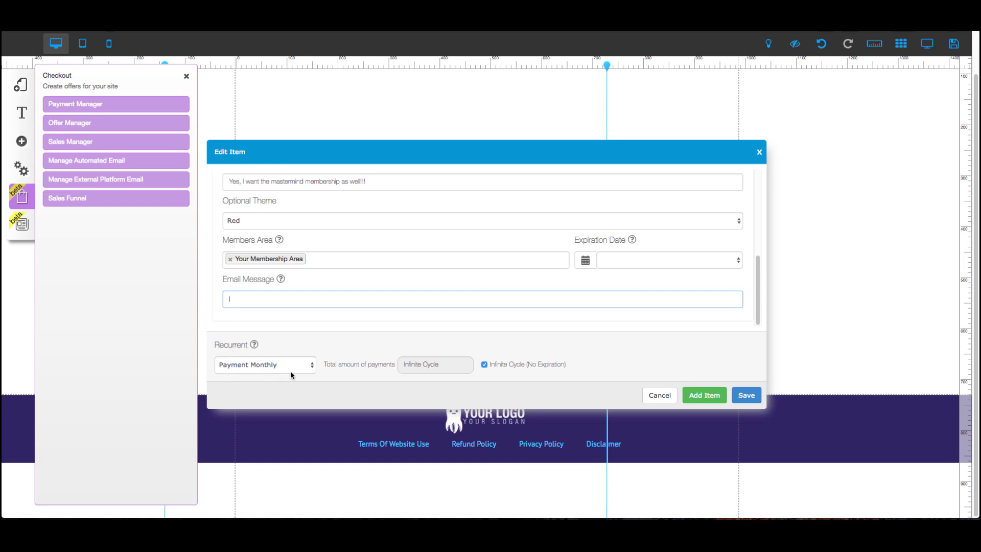
Save the offer and confirm the save.
scroll(462, 320, up, 5)
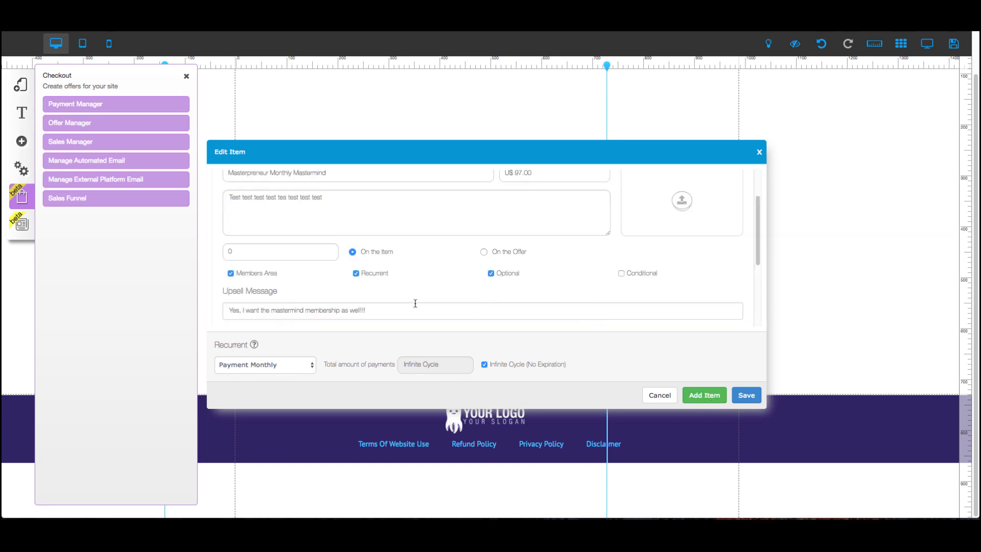
click(746, 397)
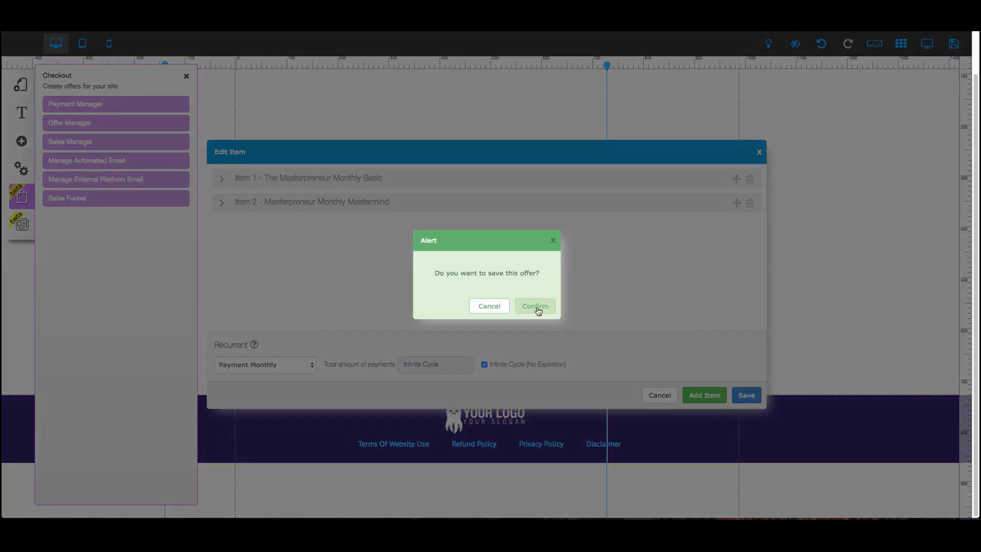
click(535, 306)
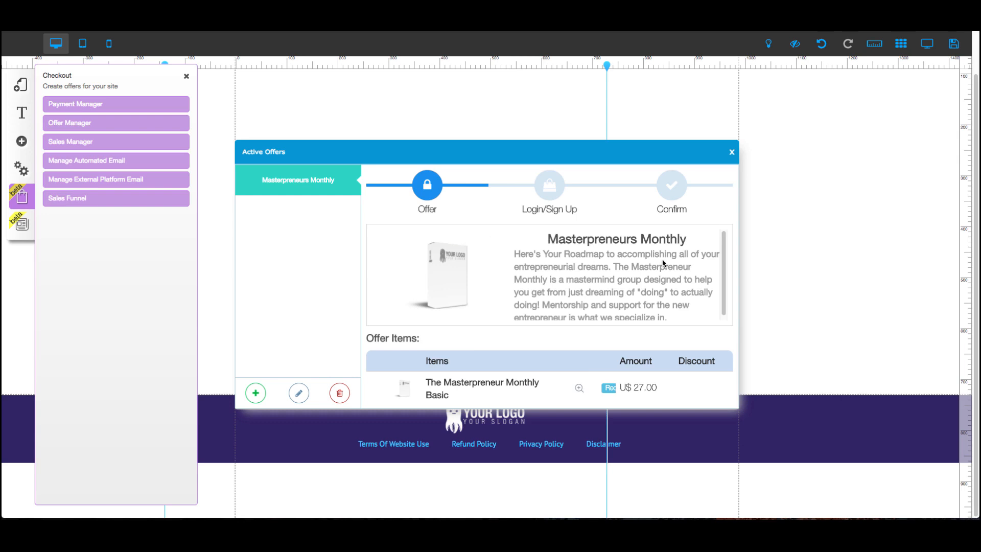
Preview the offer's checkout by ticking and unticking the Mastermind upsell option, then close the offer window.
scroll(664, 263, down, 5)
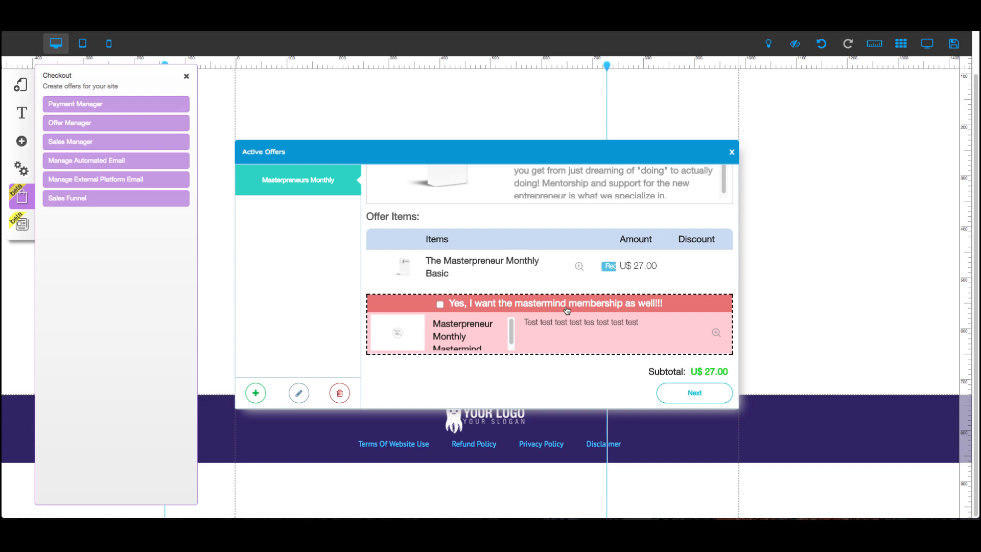
mouse_move(512, 336)
mouse_down()
mouse_move(514, 348)
mouse_move(518, 323)
mouse_up()
click(440, 305)
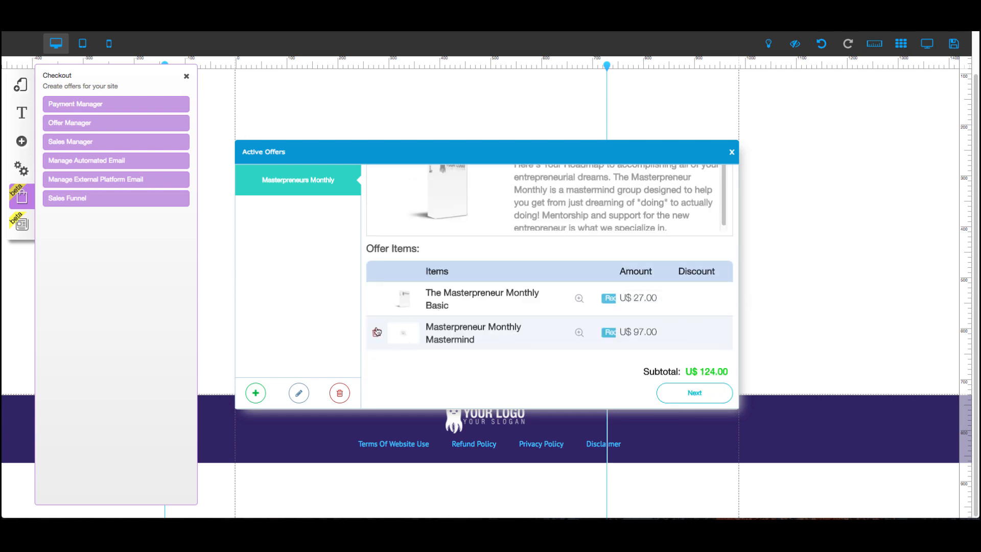
click(377, 332)
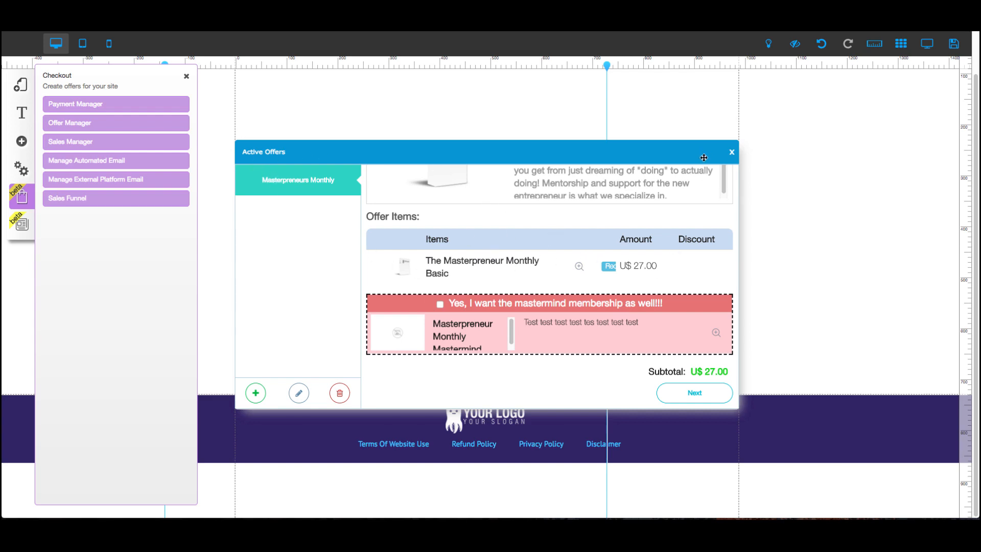
click(731, 152)
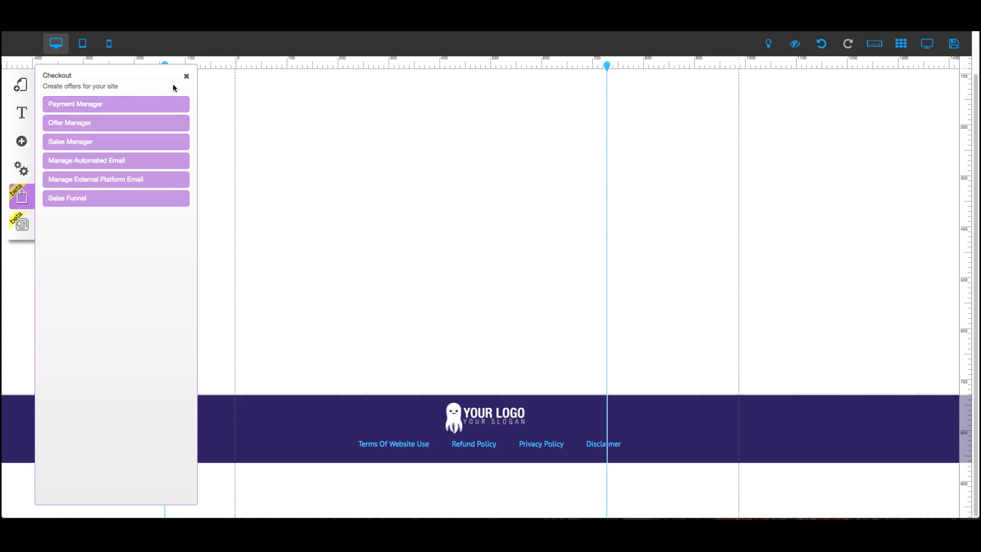
Open the Restricted Area Settings for Your Membership Area and close them again.
click(186, 76)
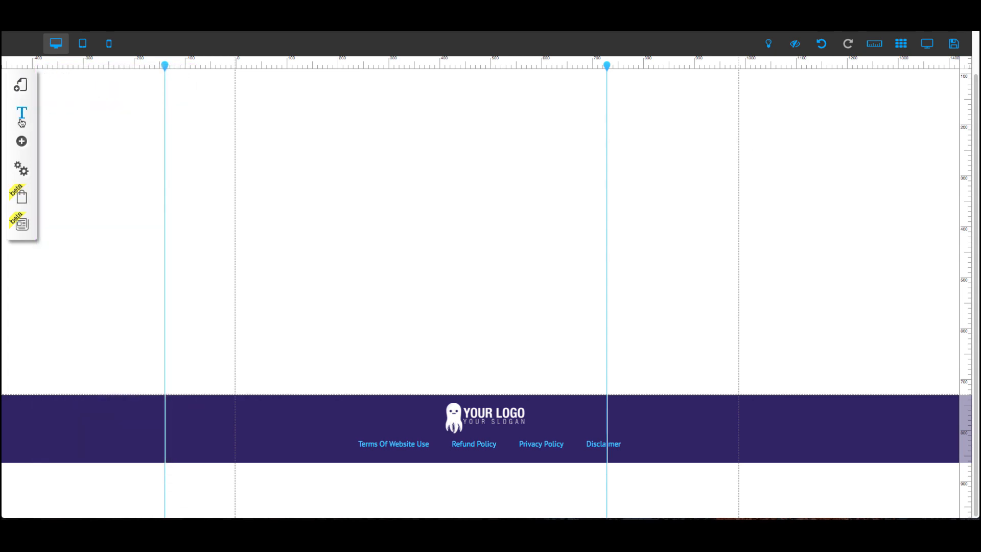
click(21, 169)
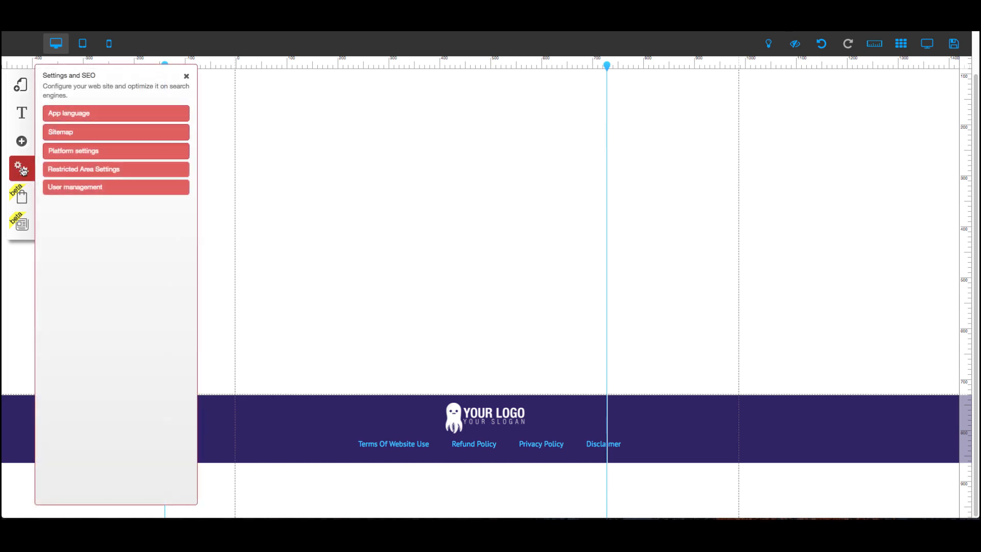
click(107, 173)
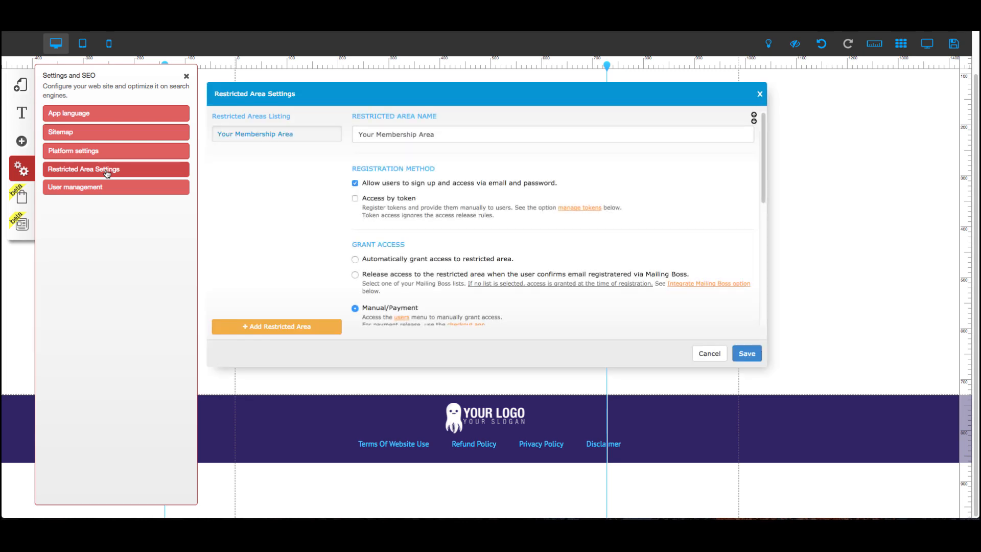
mouse_move(280, 139)
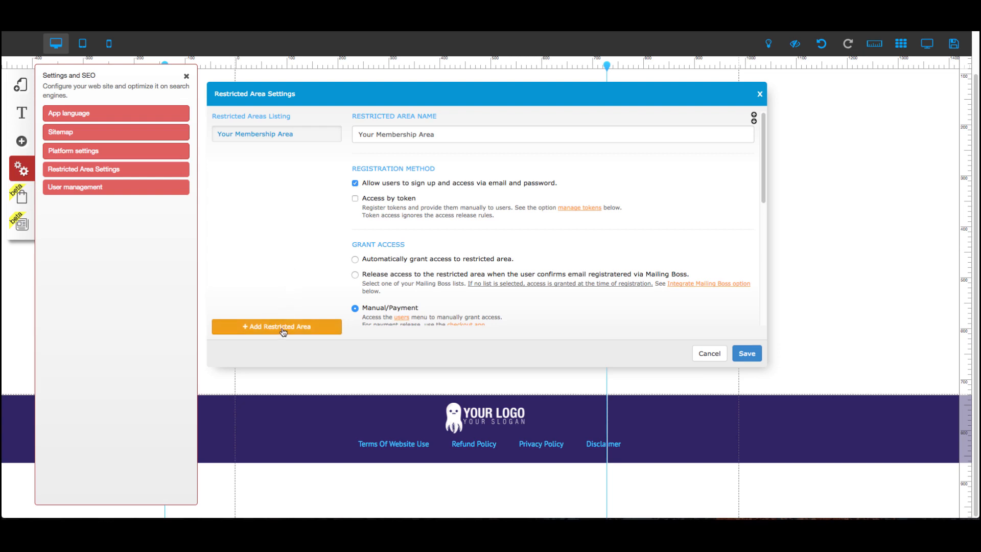
click(760, 96)
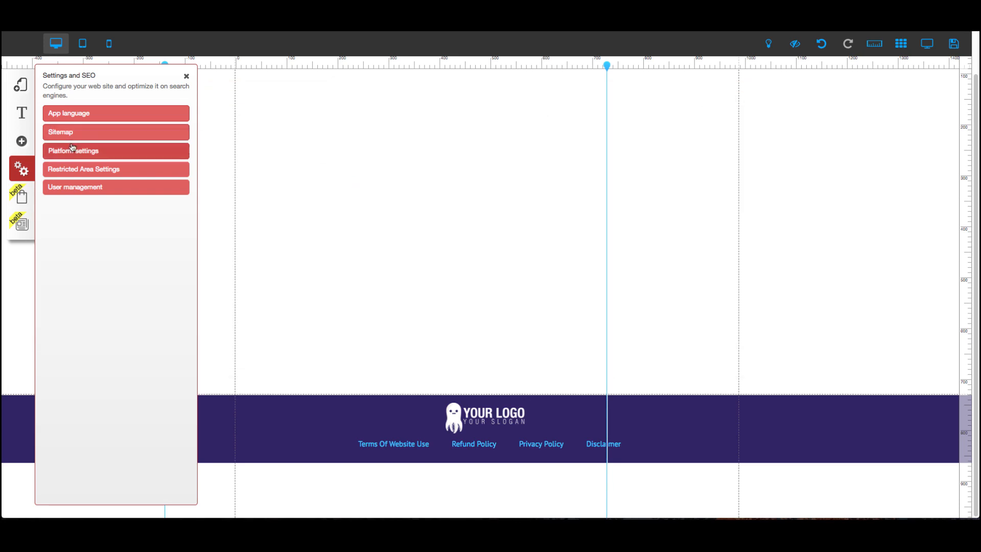
Inspect which restricted area the Membership Area layout is linked to, then return to all layouts.
click(20, 84)
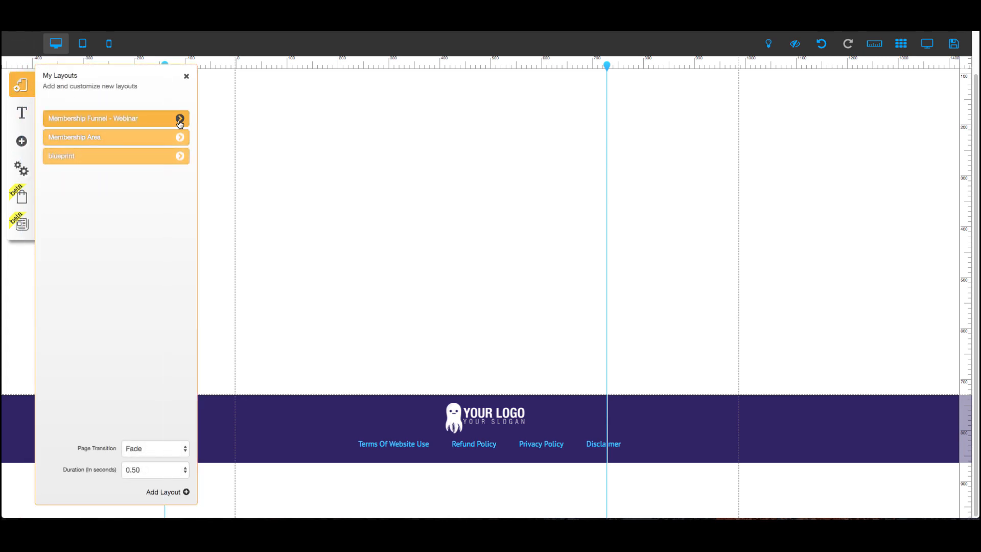
click(180, 137)
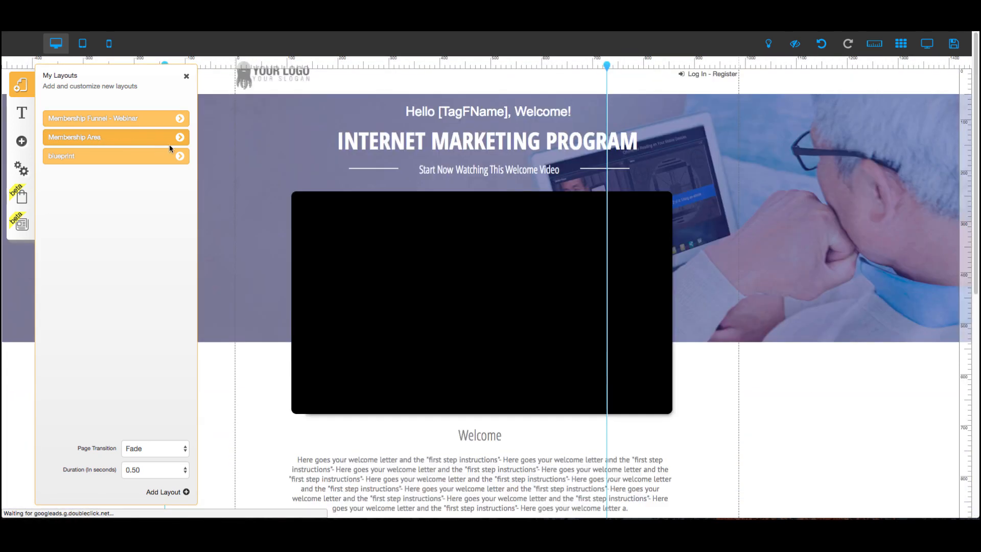
click(180, 137)
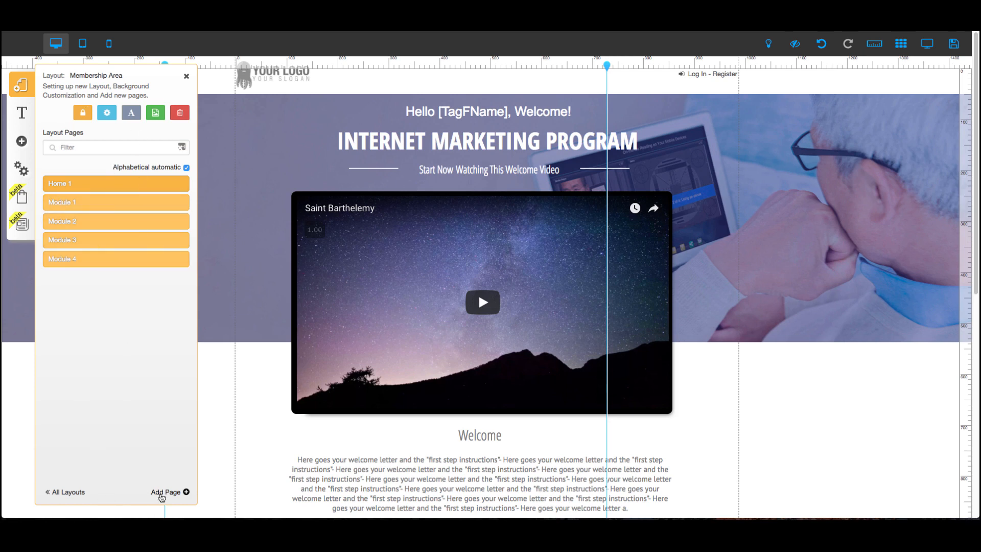
click(77, 493)
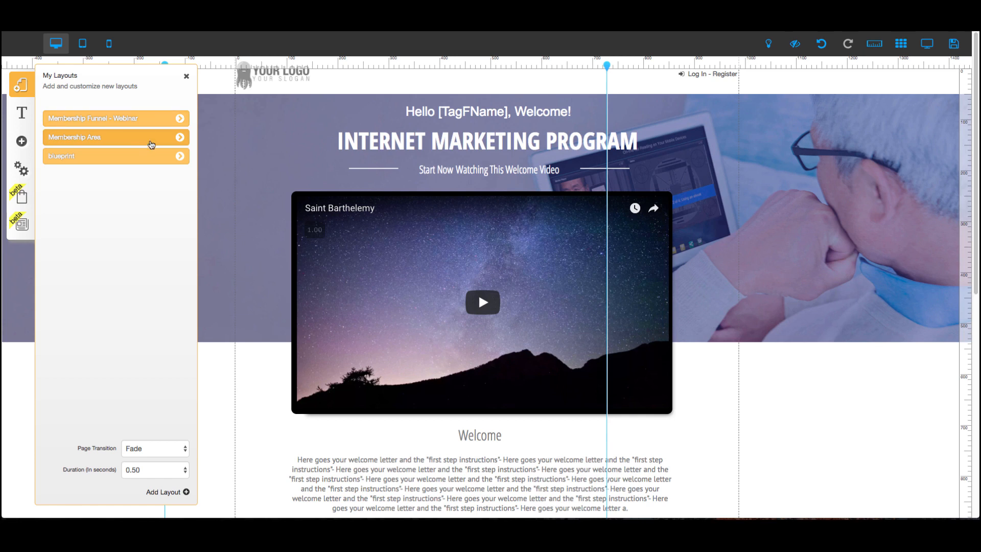
click(181, 137)
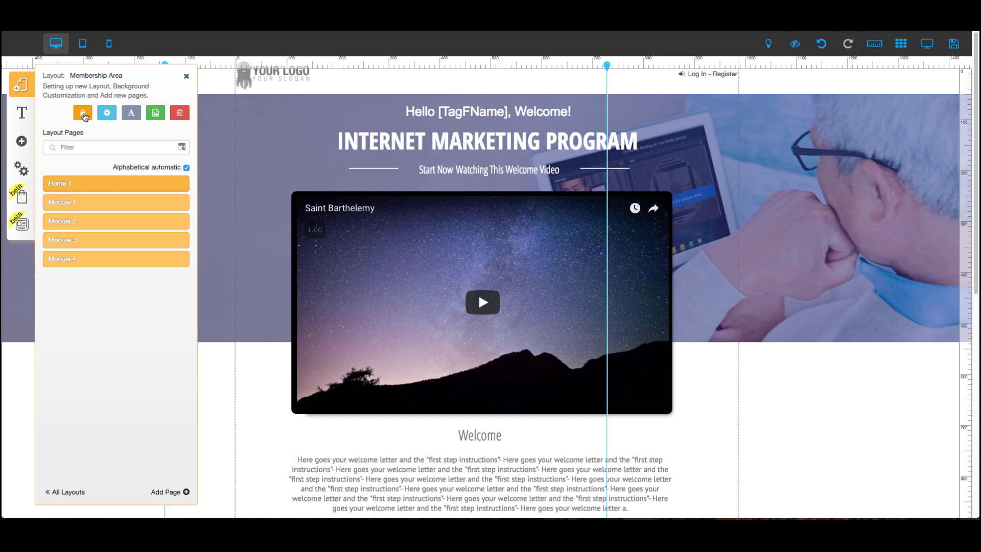
click(82, 115)
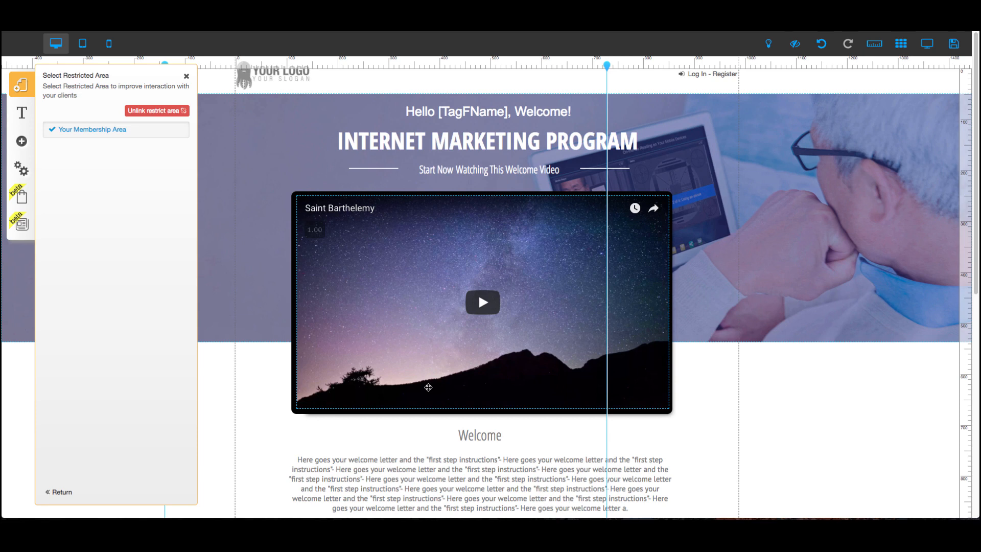
click(60, 493)
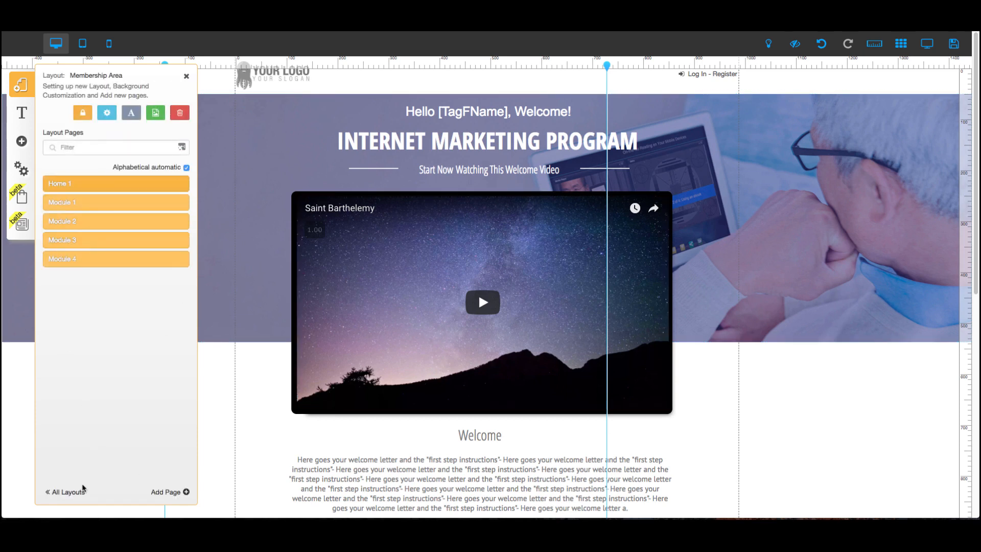
click(78, 492)
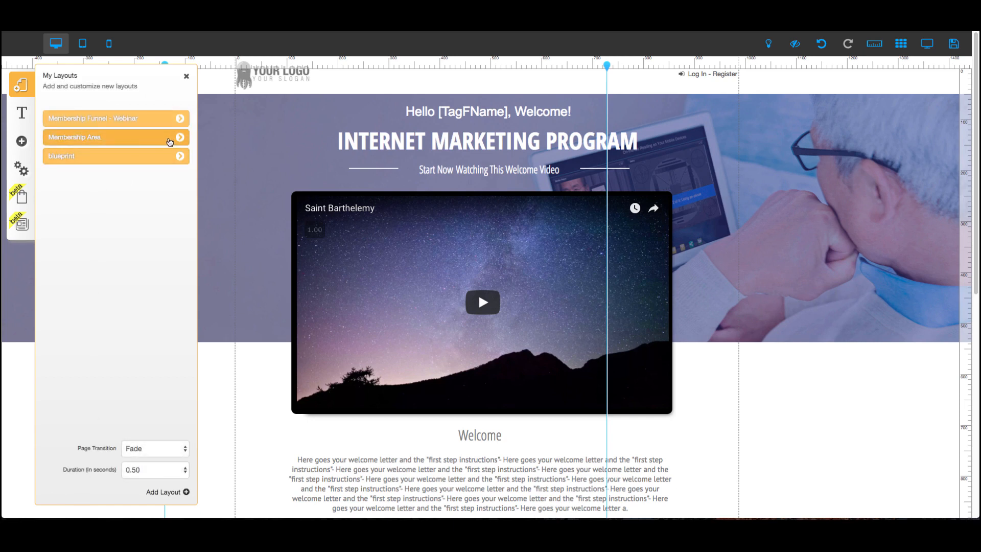
Reopen the Restricted Area Settings and scroll through the registration, grant access and token sections.
click(21, 169)
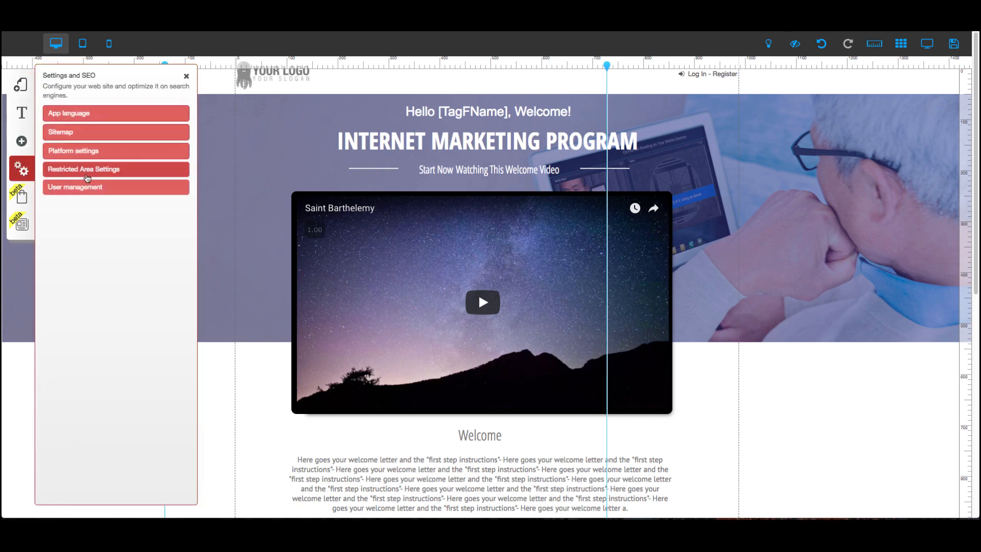
click(86, 173)
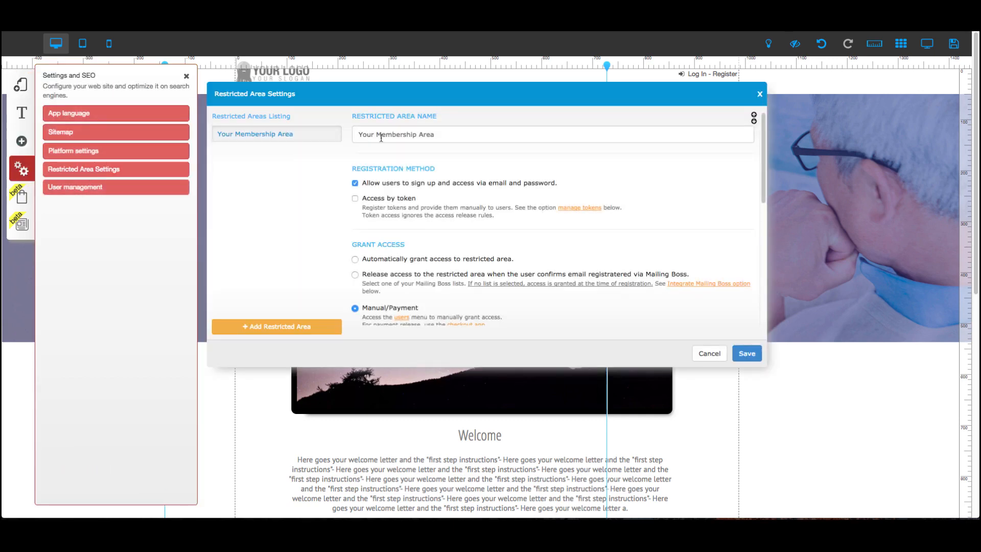
scroll(398, 212, down, 3)
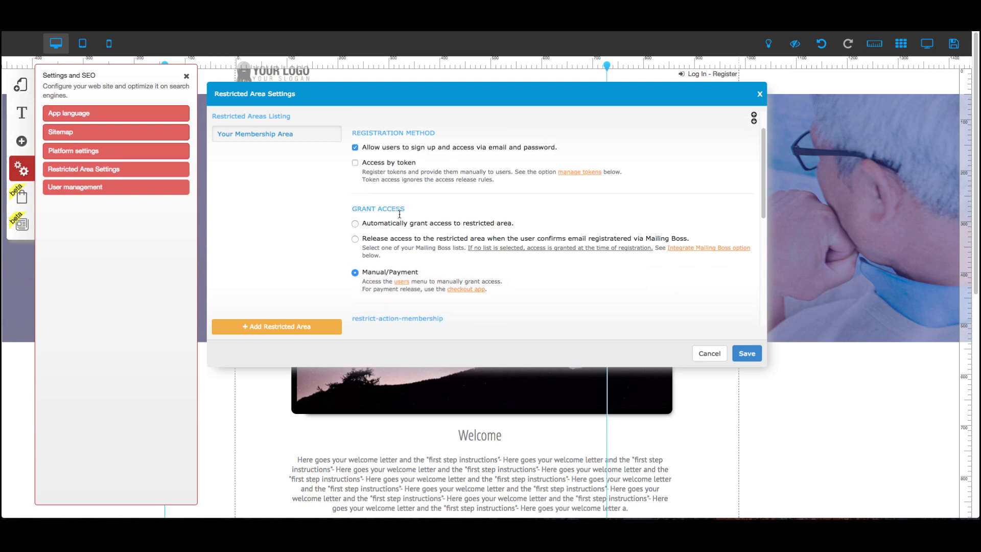
scroll(399, 219, down, 2)
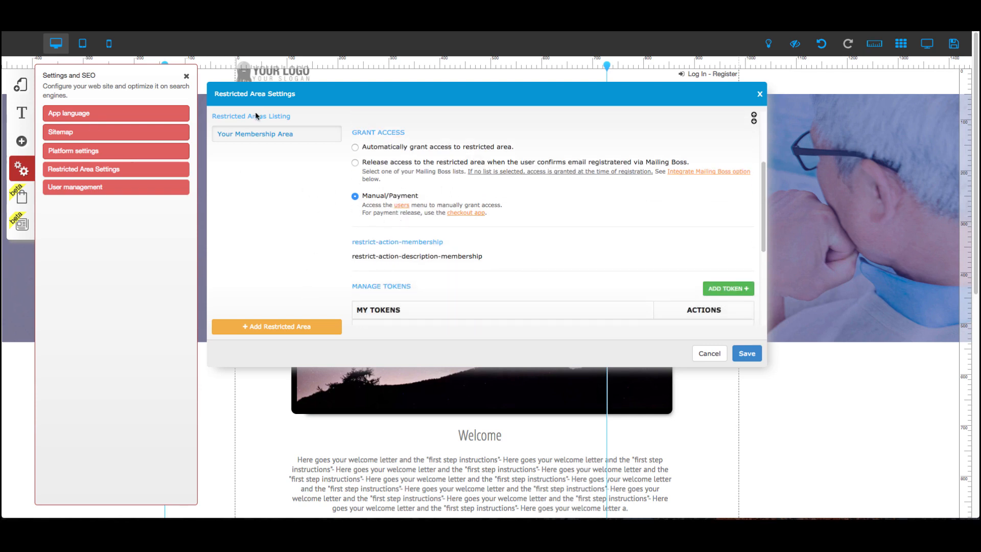
scroll(377, 155, down, 2)
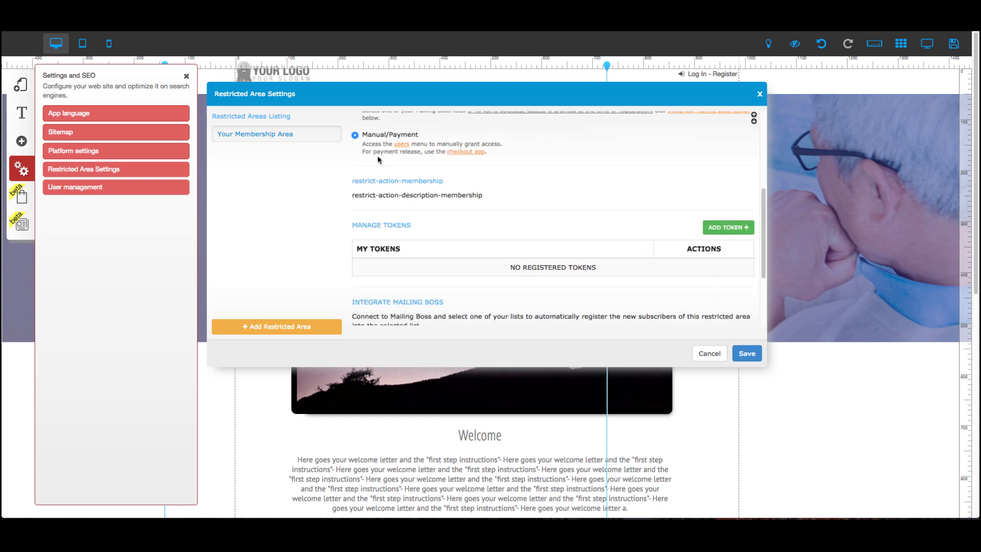
scroll(378, 158, up, 7)
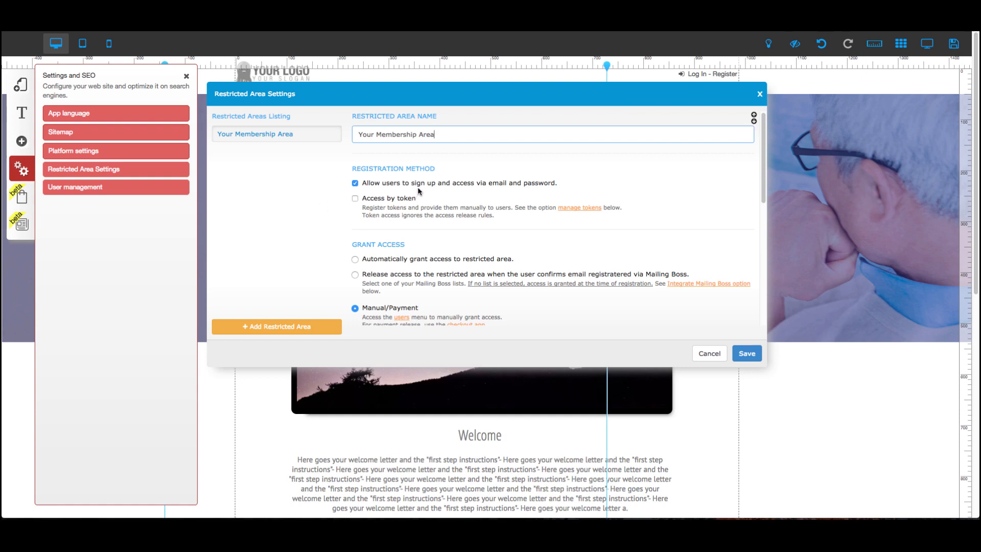
Toggle the Access by token registration option on and off again.
click(355, 199)
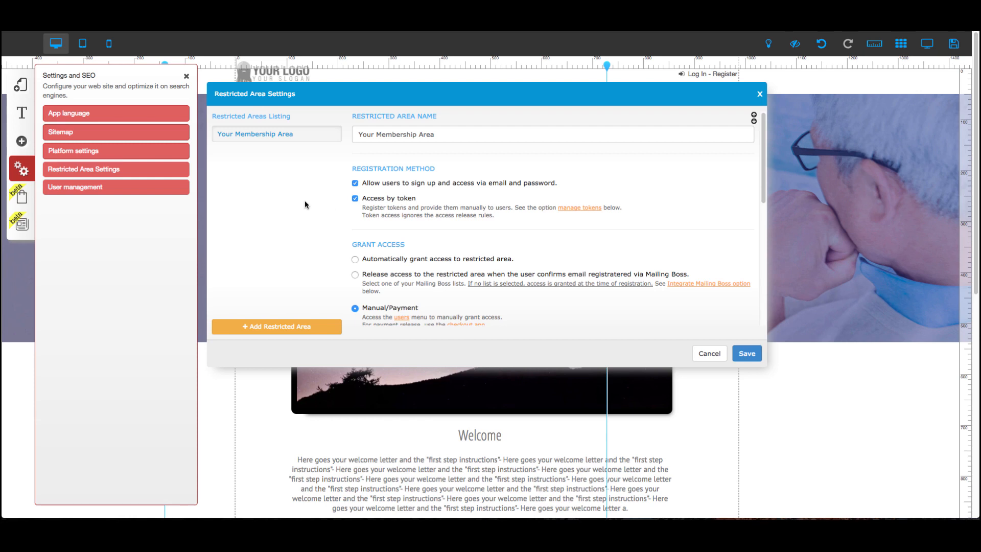
scroll(305, 201, down, 1)
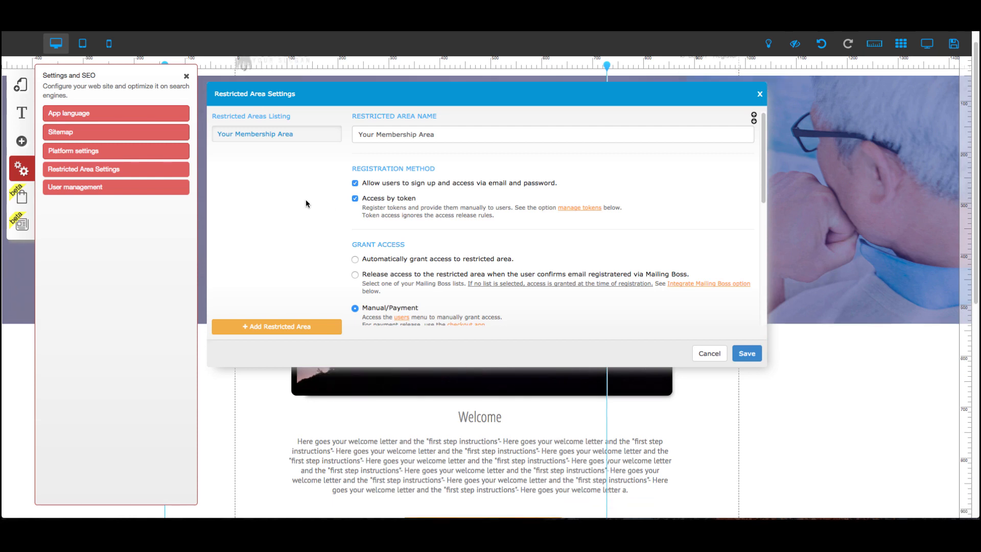
scroll(306, 204, up, 1)
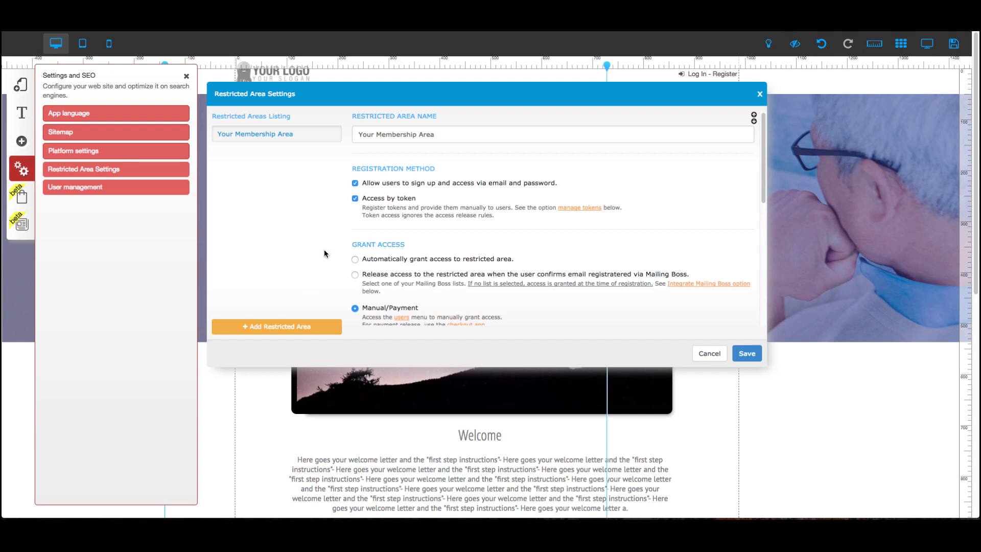
scroll(325, 249, down, 1)
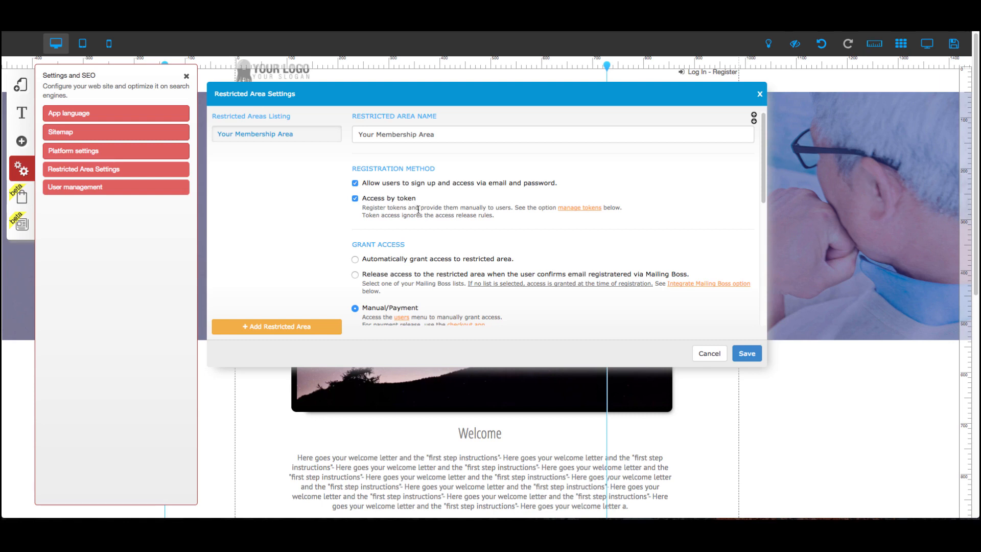
click(355, 199)
Switch grant access to release on Mailing Boss email confirmation and open its release duration list.
scroll(327, 220, down, 3)
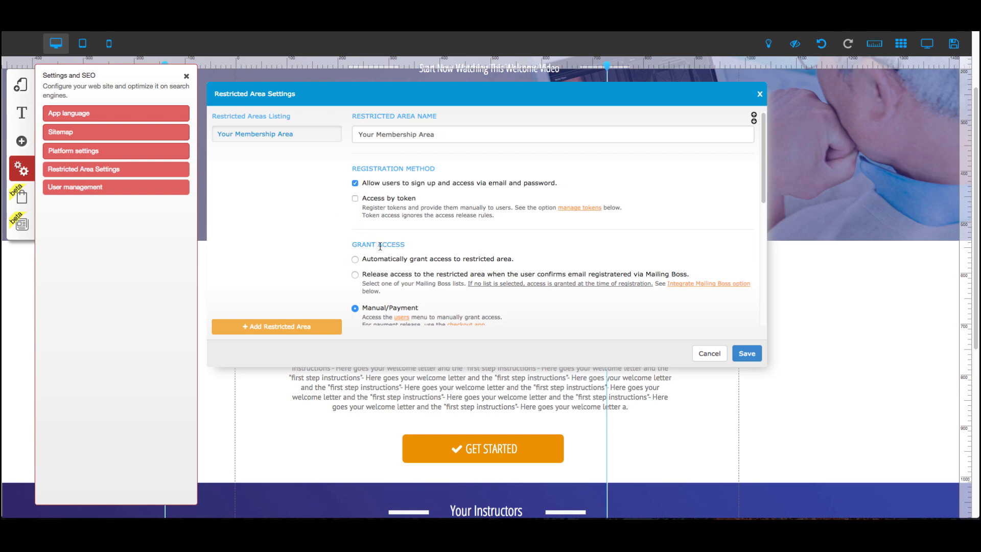
click(355, 260)
click(355, 274)
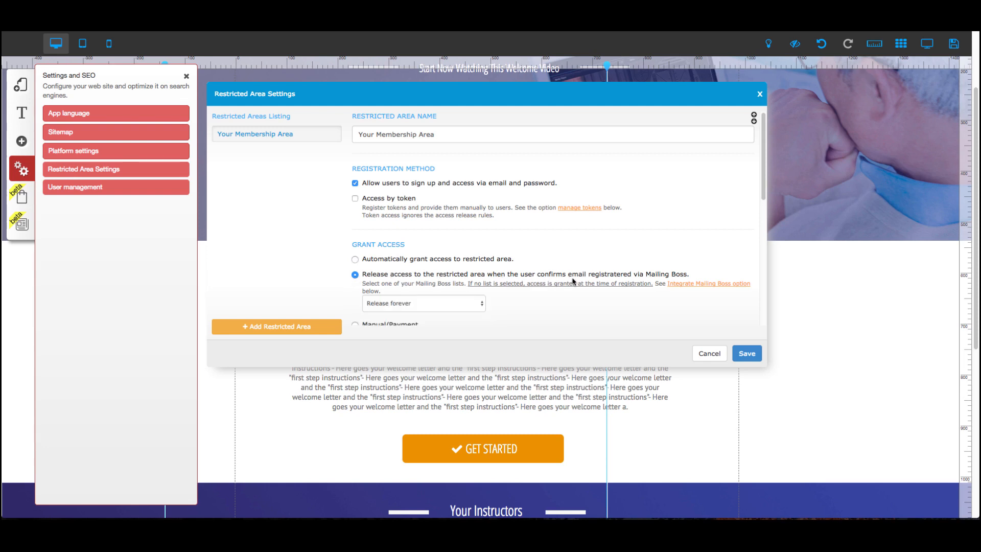
click(458, 304)
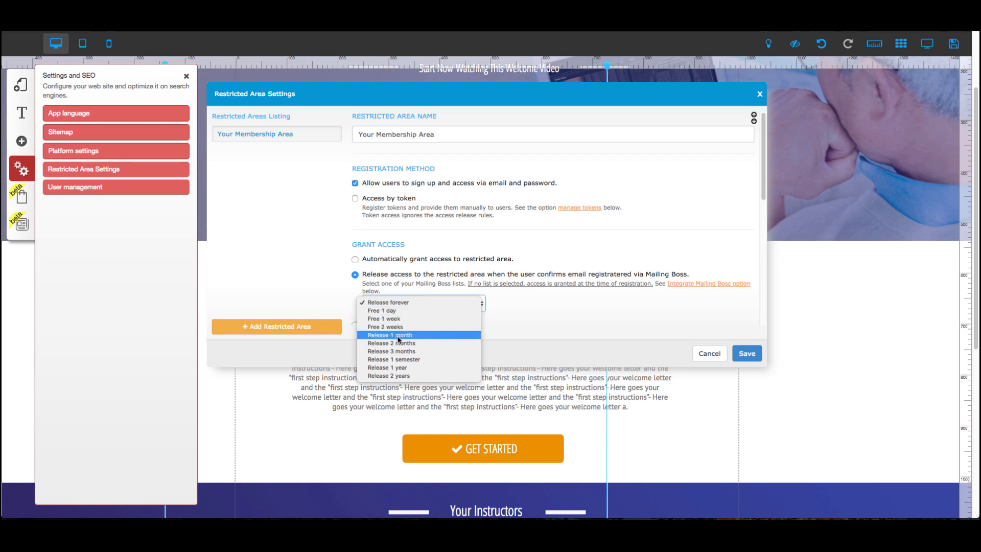
click(306, 284)
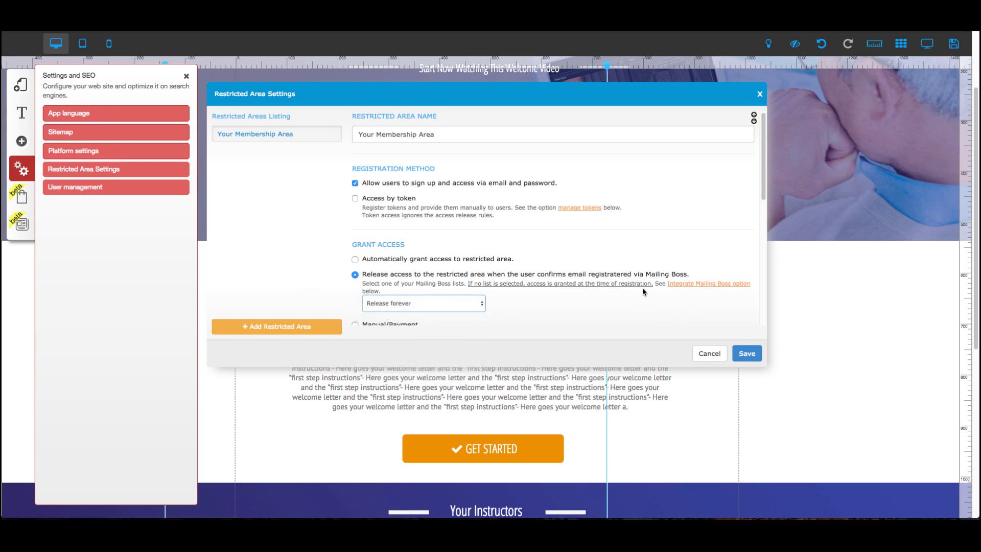
Switch the restricted area's grant access back to Manual/Payment.
scroll(464, 242, down, 3)
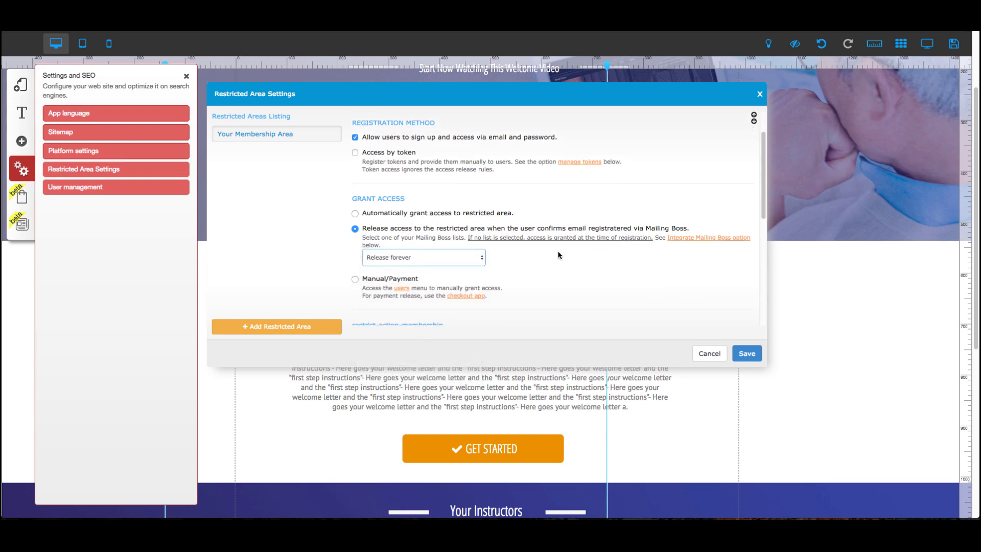
scroll(559, 254, down, 3)
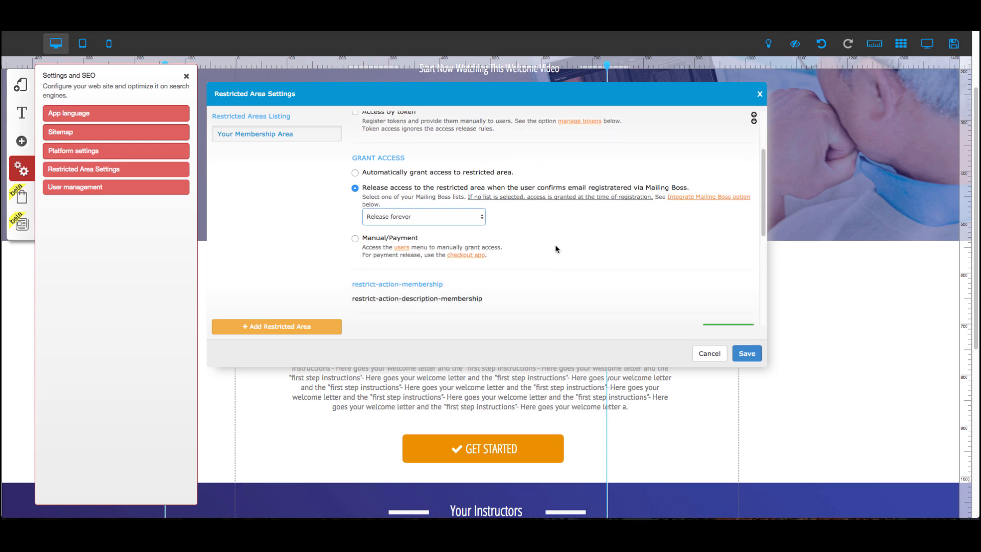
scroll(542, 246, down, 1)
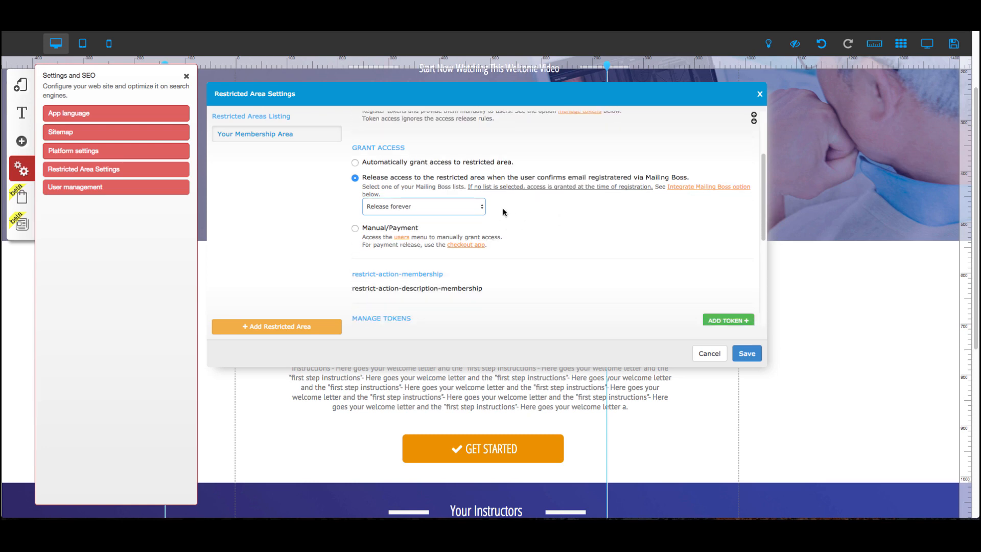
click(355, 229)
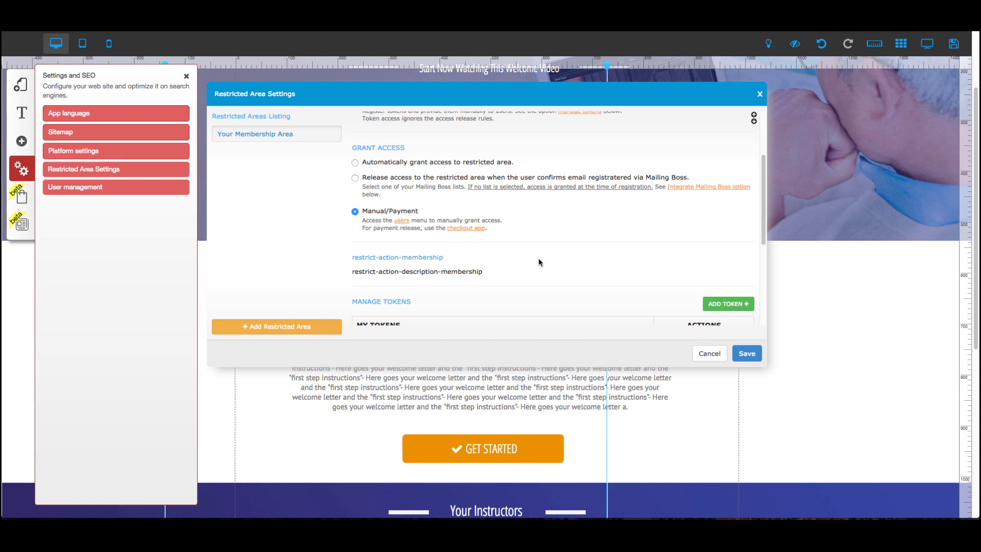
Scroll through the restricted area's grant access, token and Mailing Boss integration sections.
scroll(546, 263, down, 2)
scroll(412, 249, down, 1)
scroll(345, 234, up, 2)
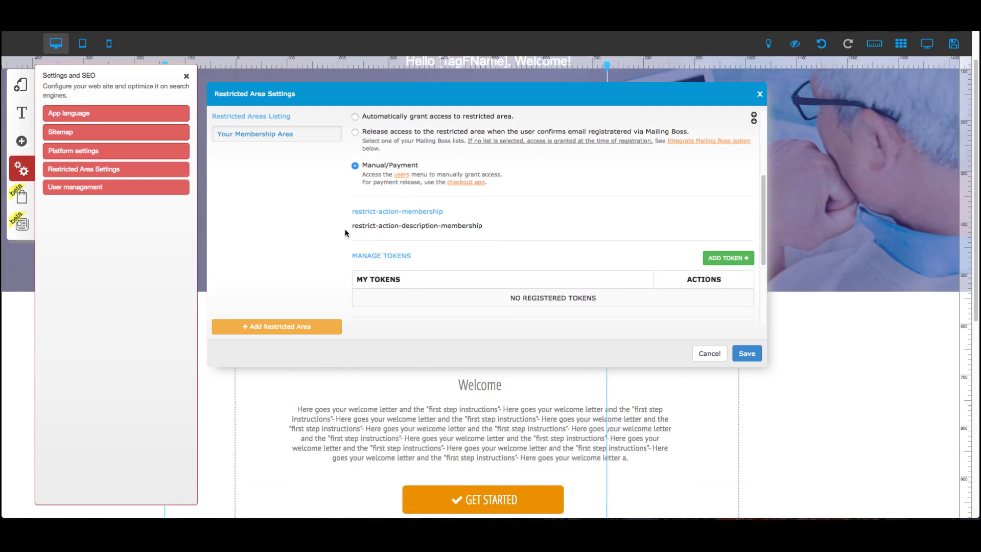
scroll(347, 233, up, 2)
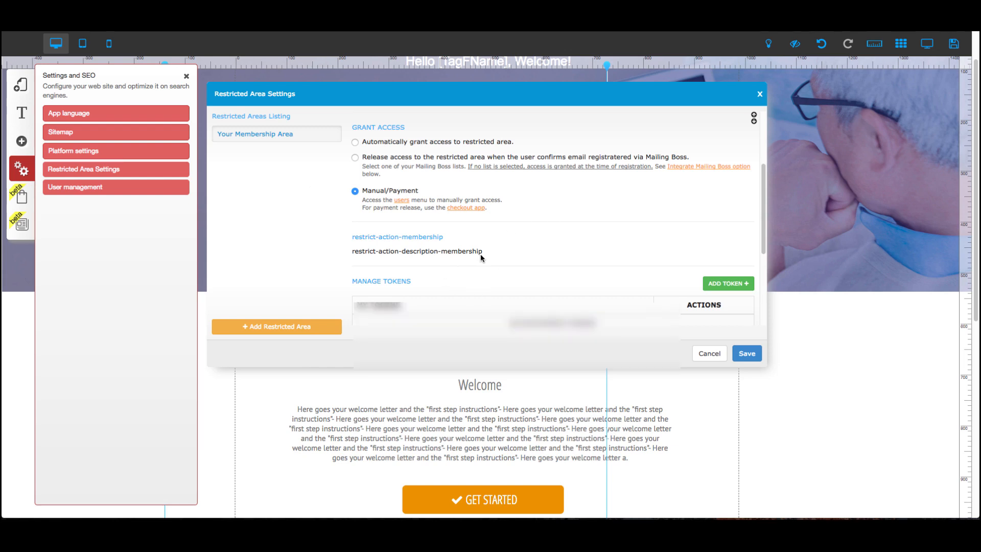
scroll(480, 255, down, 2)
scroll(480, 258, down, 3)
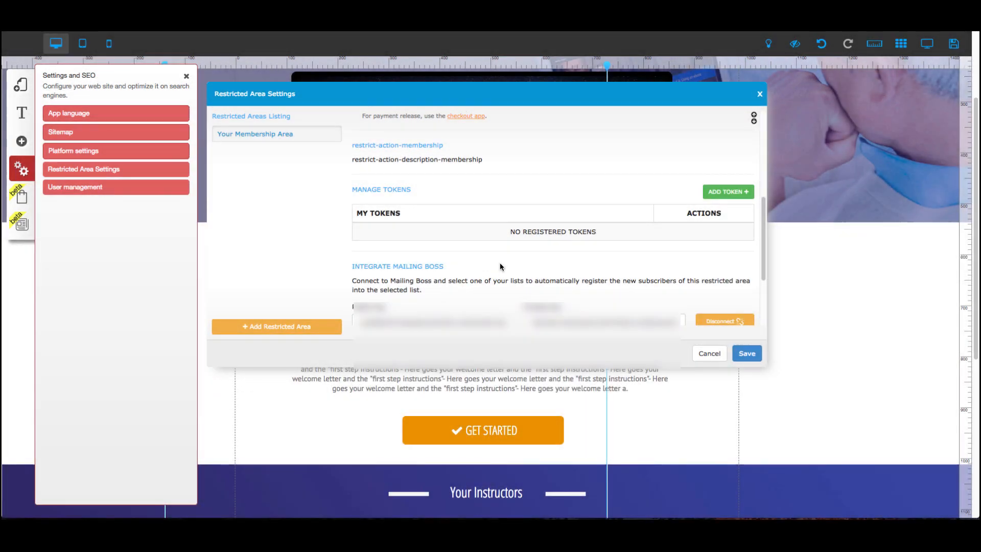
scroll(501, 266, down, 2)
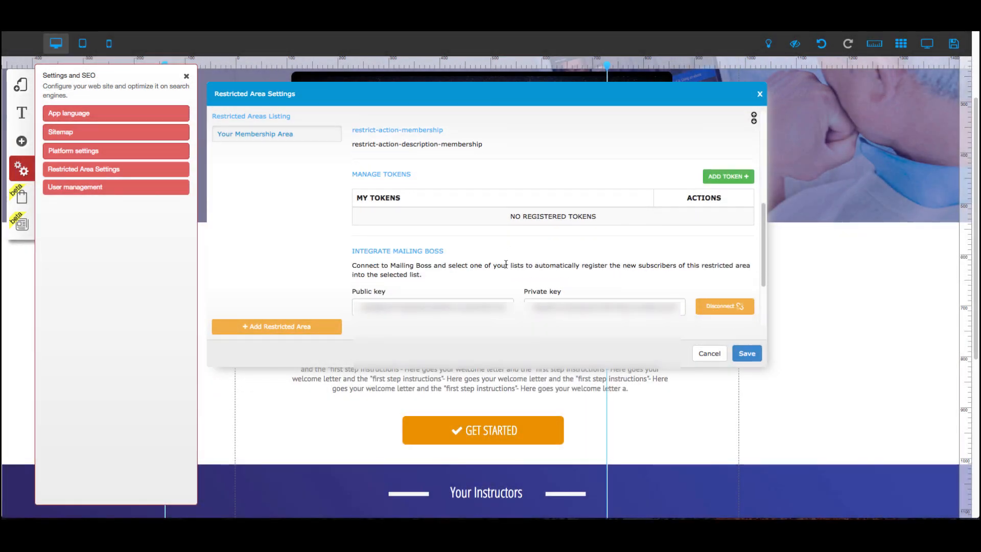
scroll(500, 275, down, 5)
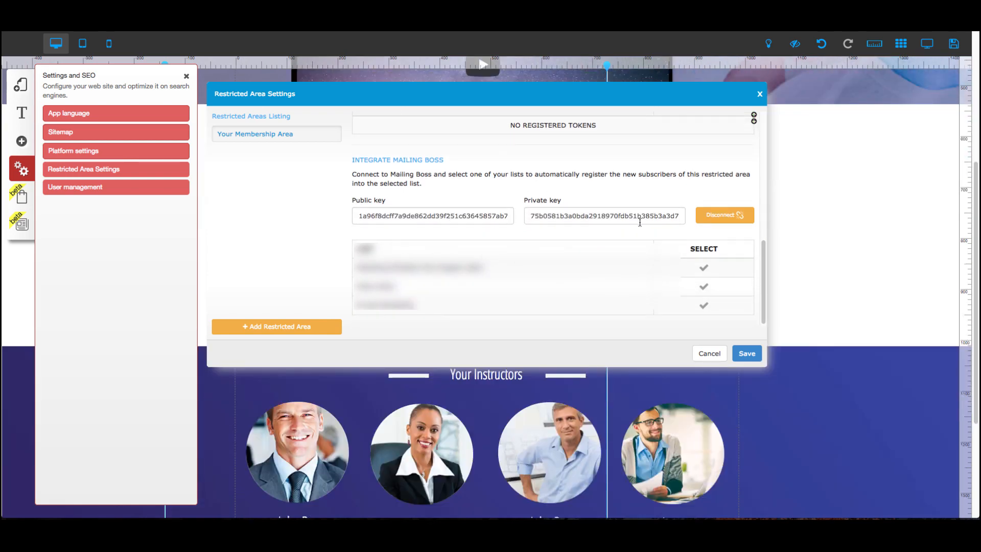
Disconnect the Mailing Boss integration and connect it again.
click(719, 221)
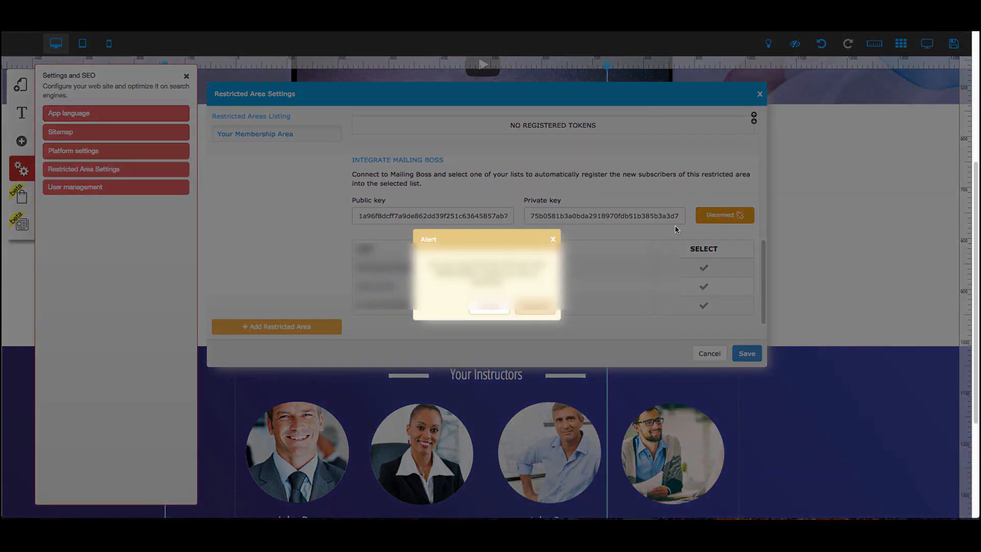
click(535, 312)
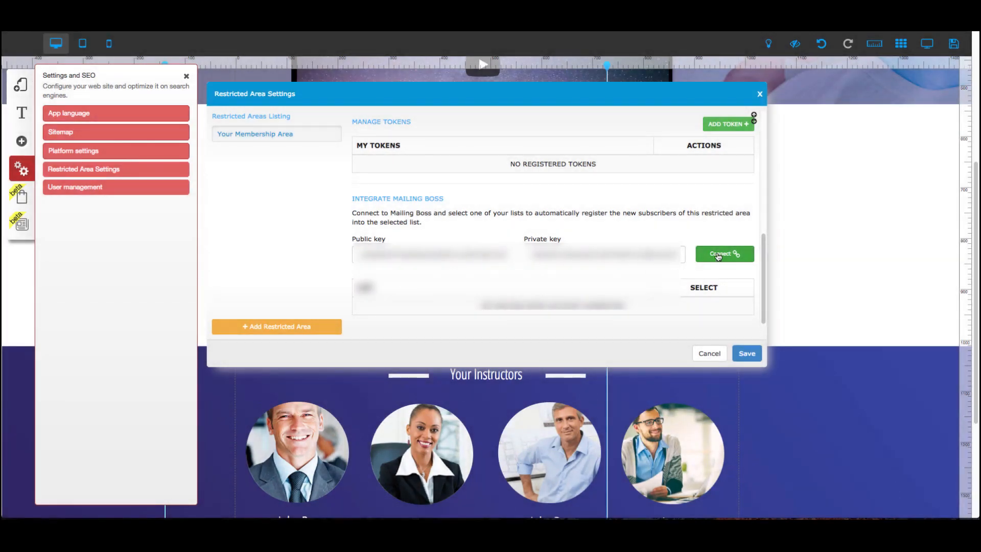
scroll(549, 239, down, 1)
click(720, 260)
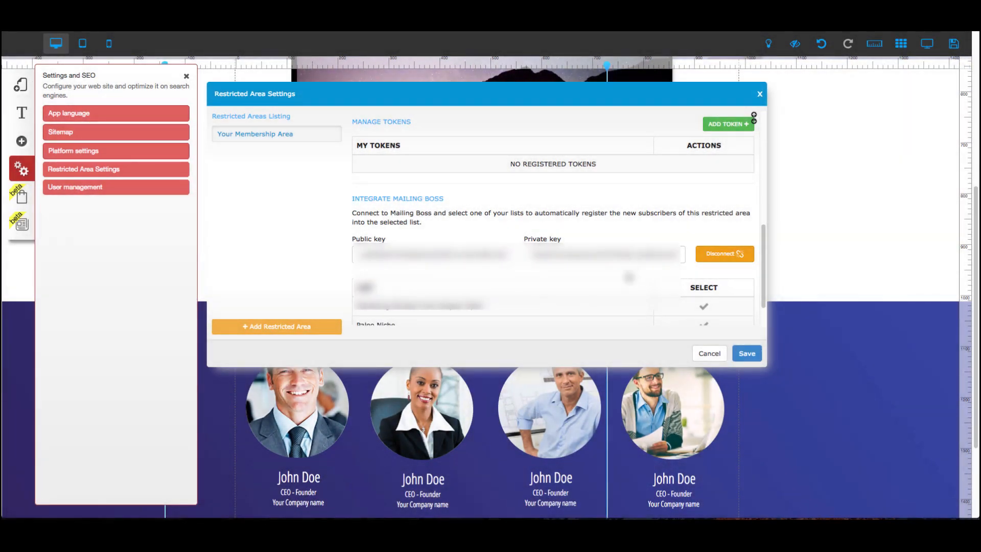
Save the Restricted Area Settings, acknowledge the alert and close the dialog.
scroll(448, 291, down, 1)
scroll(447, 287, down, 2)
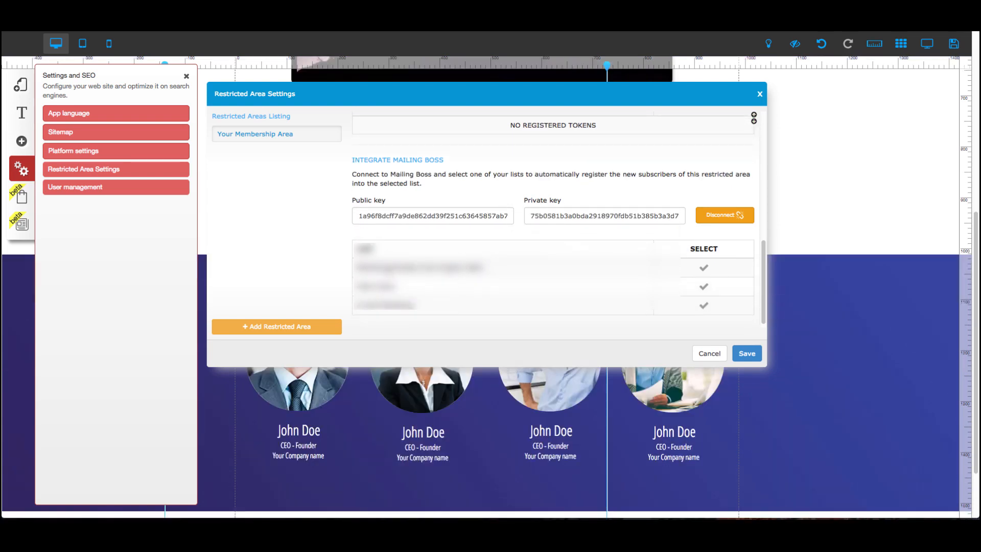
scroll(401, 276, up, 1)
scroll(405, 279, up, 2)
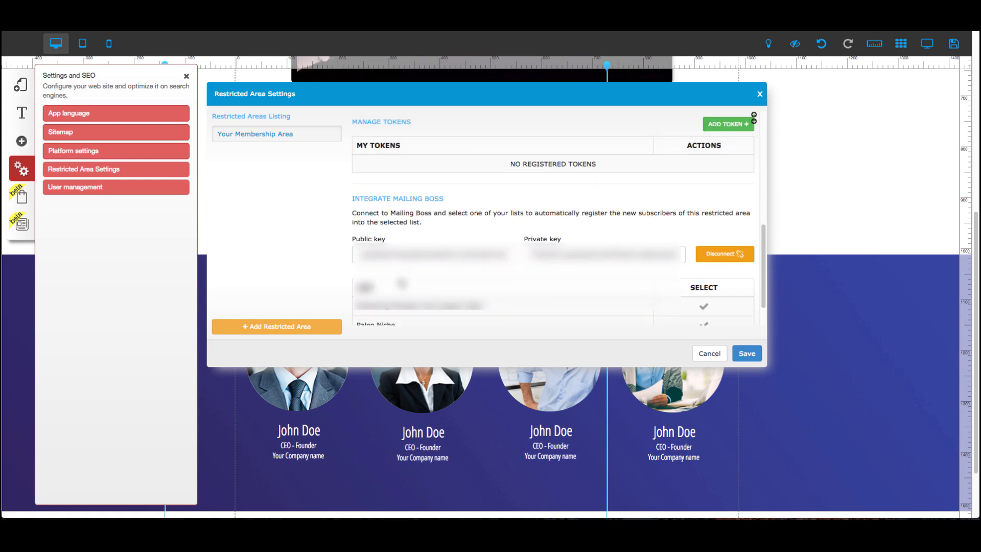
scroll(406, 286, up, 1)
click(761, 356)
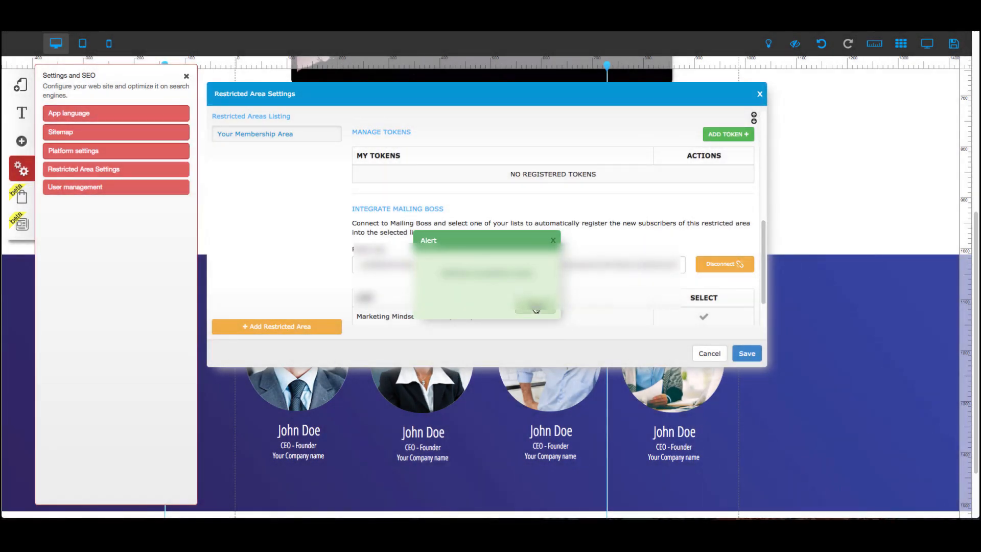
click(535, 307)
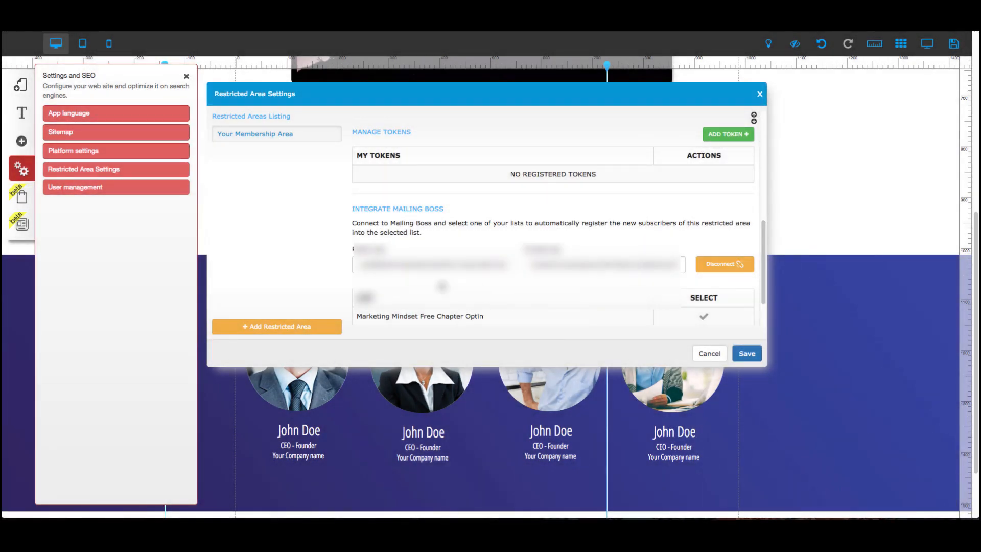
click(709, 354)
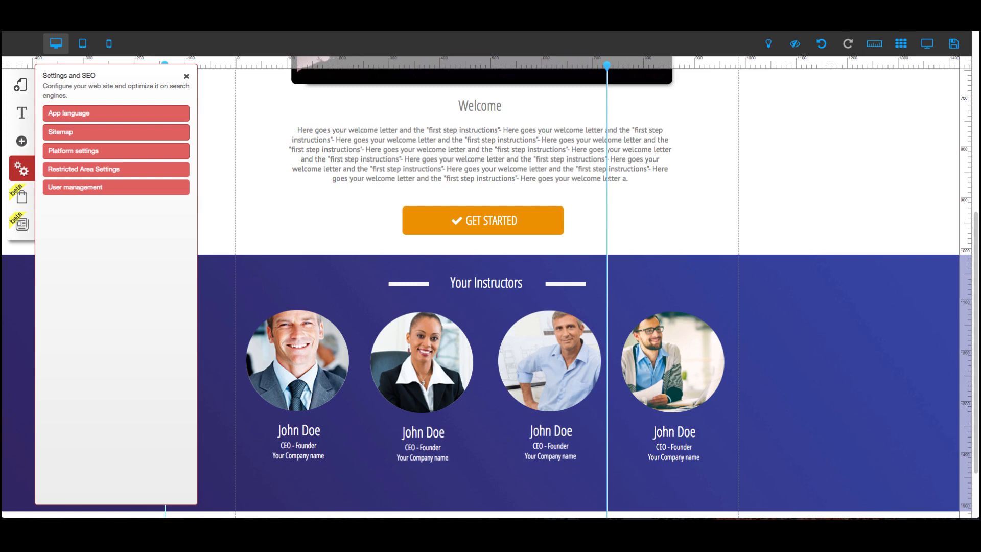
Open the Membership Funnel - Webinar layout, then switch to the Membership Area layout.
click(20, 85)
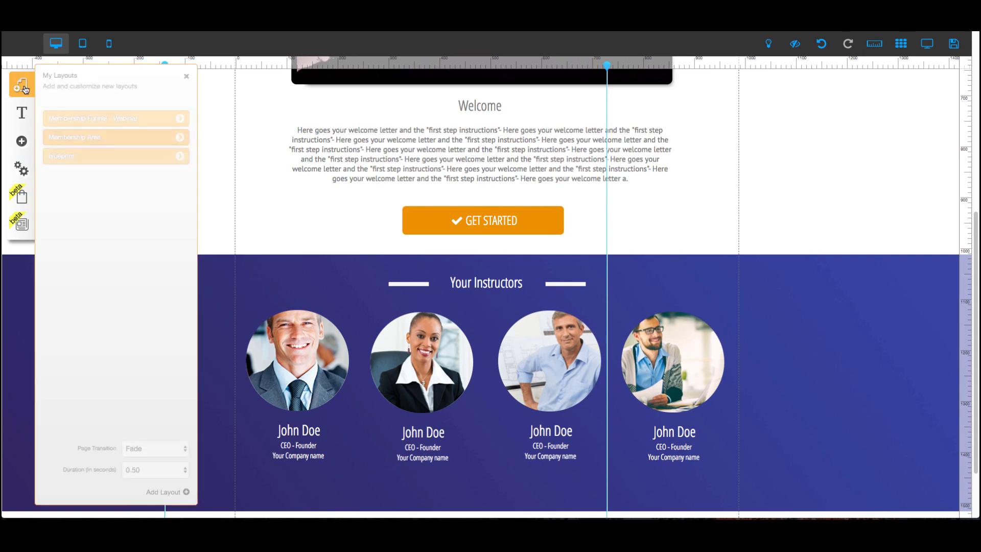
click(179, 119)
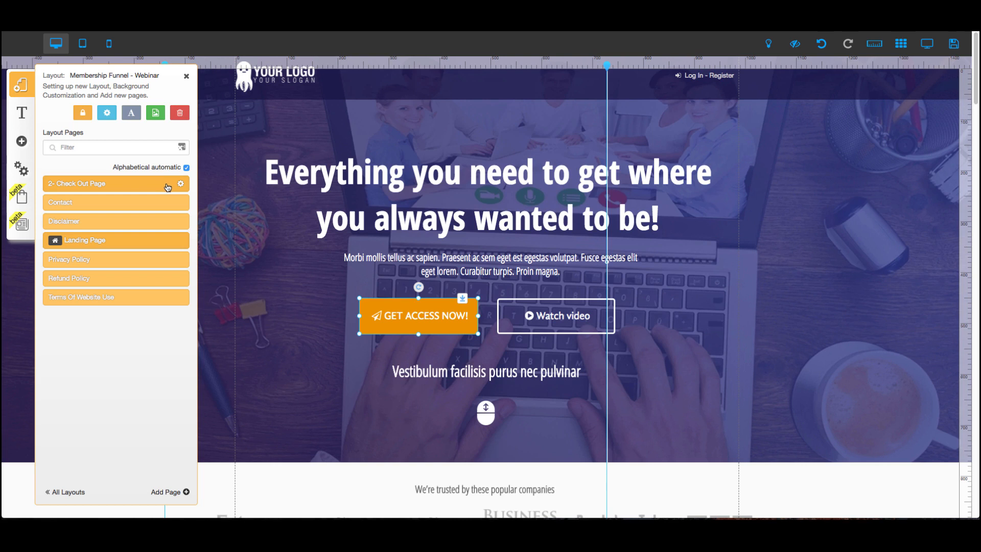
click(70, 492)
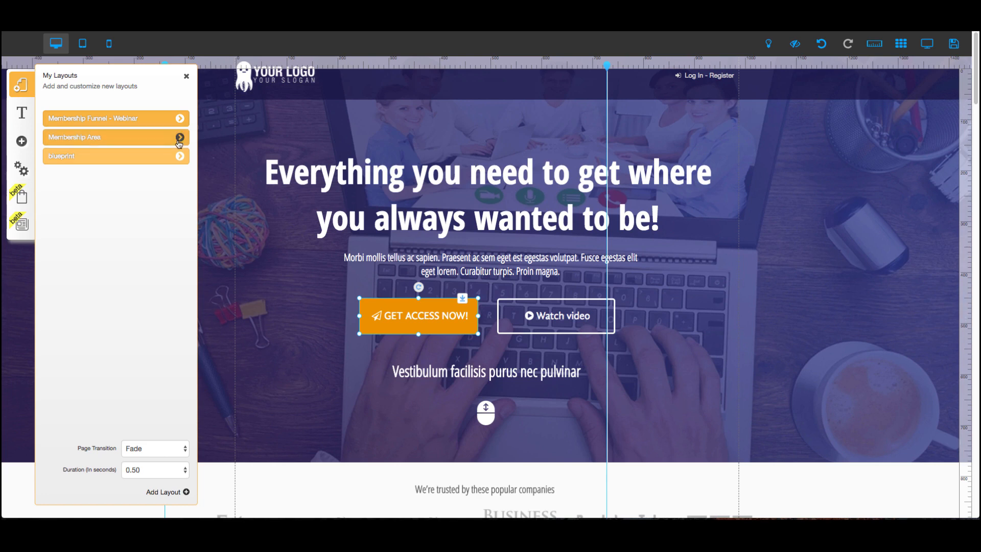
click(180, 137)
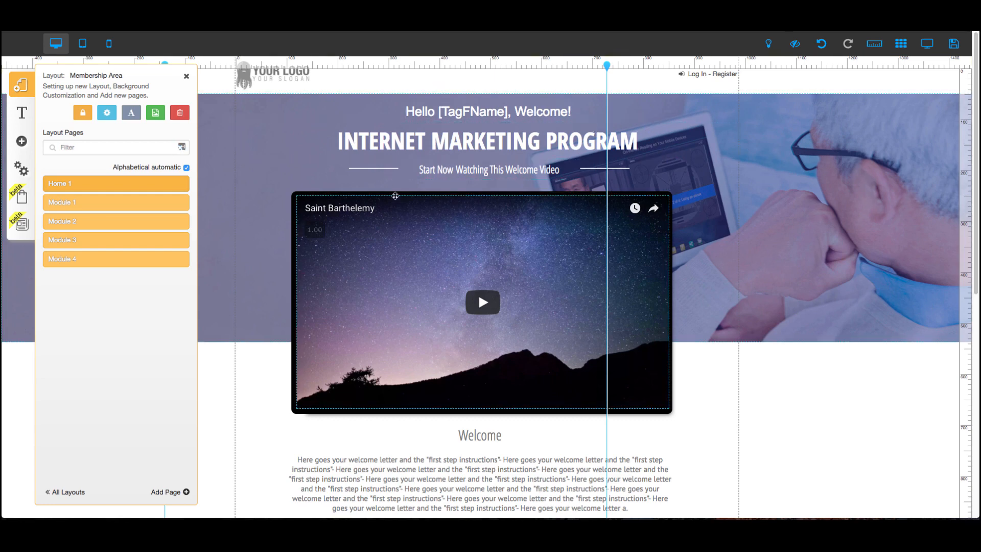
mouse_move(177, 187)
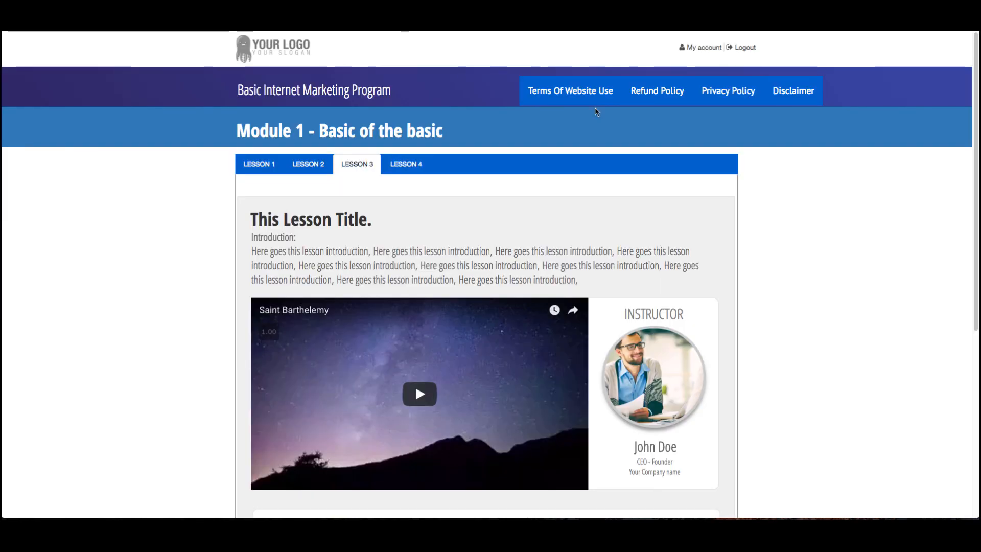
Follow the account link on the published module page and scroll the resulting landing page.
click(709, 49)
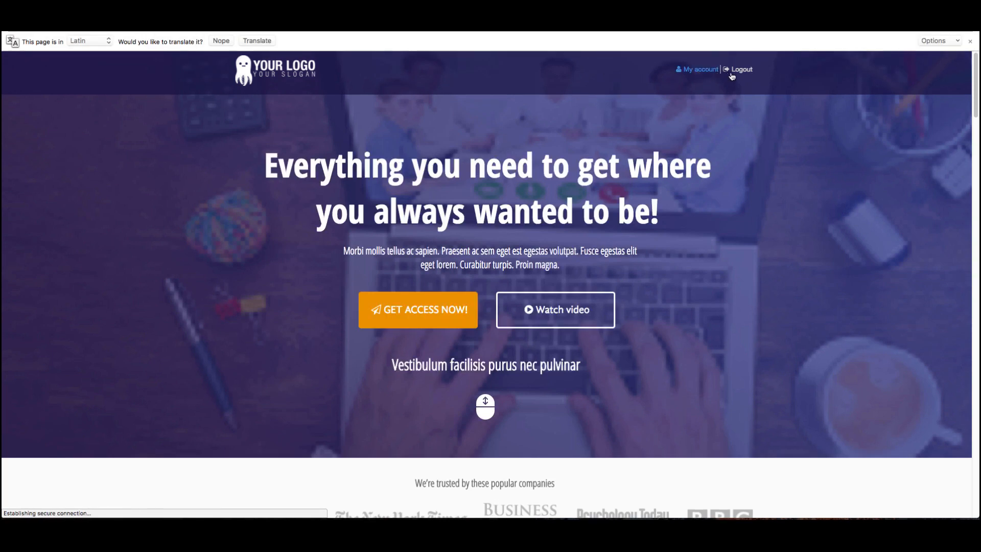
scroll(649, 148, down, 8)
scroll(648, 149, up, 8)
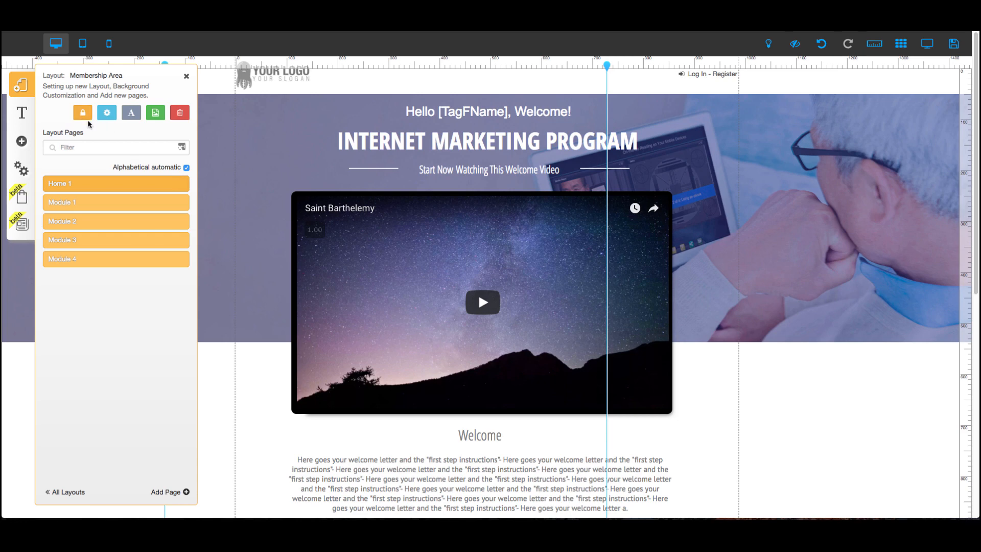
Return to the layouts list and open the Module 1 page of the Membership Area layout.
click(82, 496)
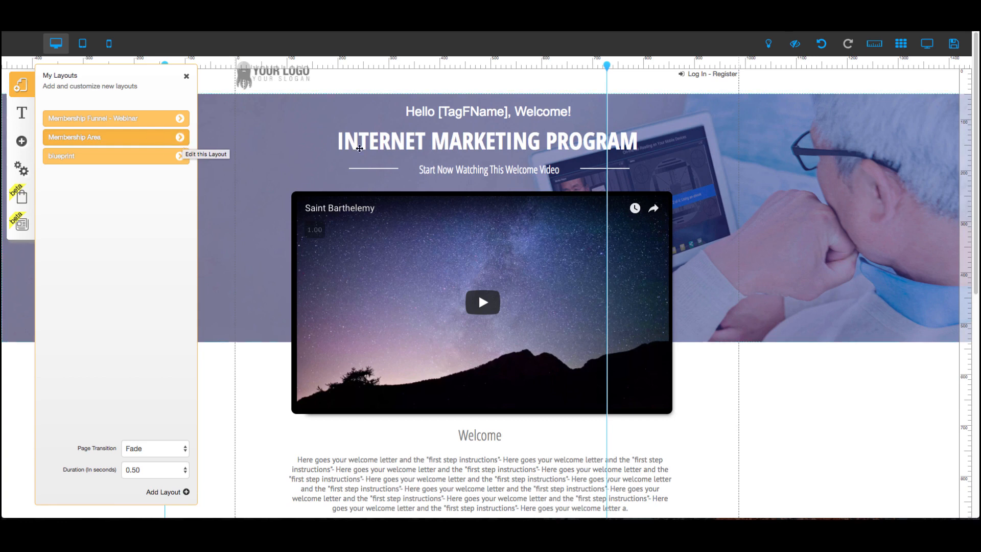
click(180, 137)
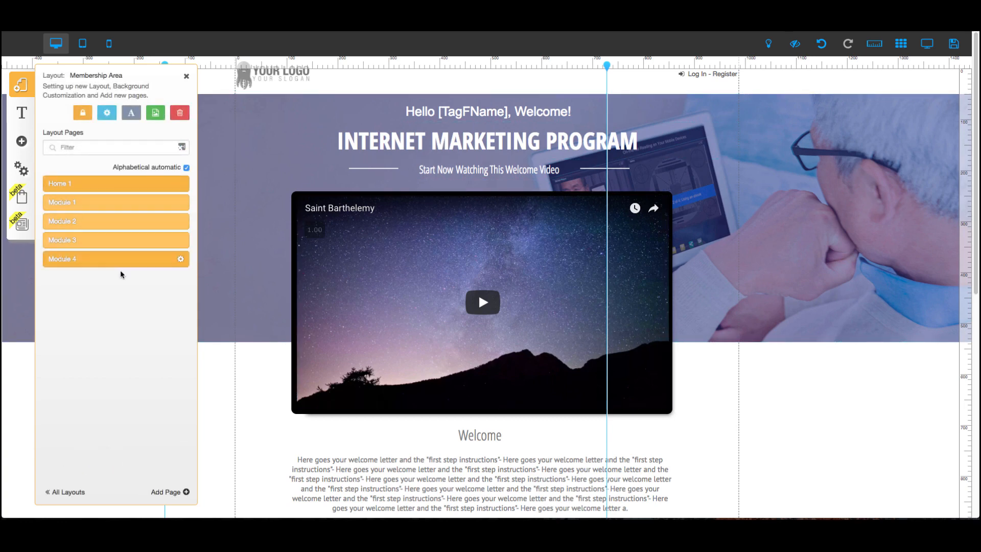
click(136, 209)
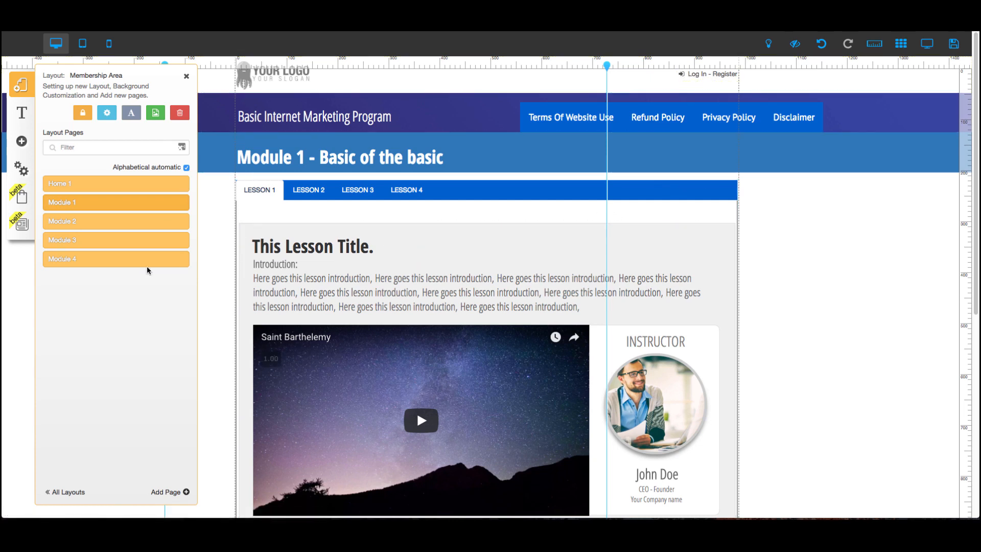
Unlink the Your Membership Area restricted area from the Membership Area layout.
mouse_move(171, 205)
click(83, 115)
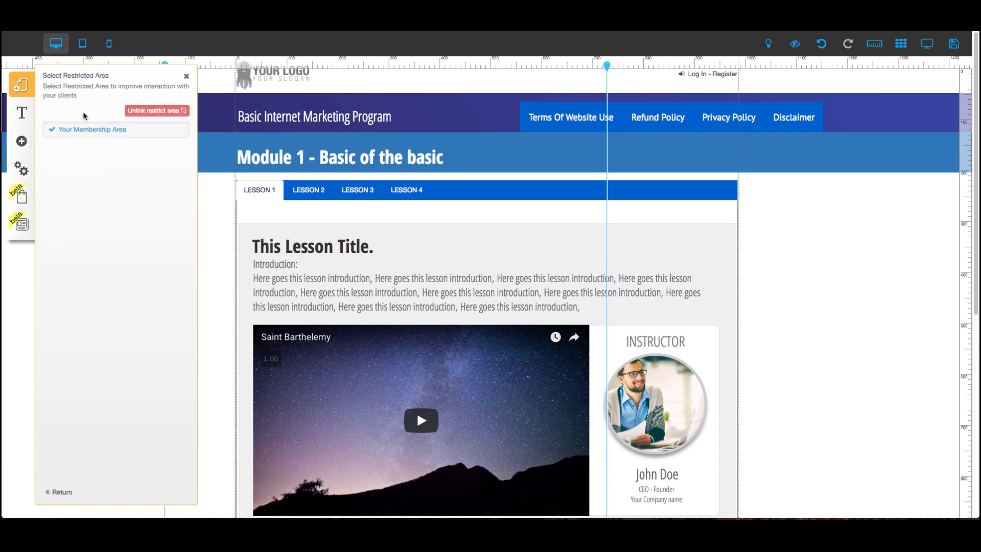
click(139, 133)
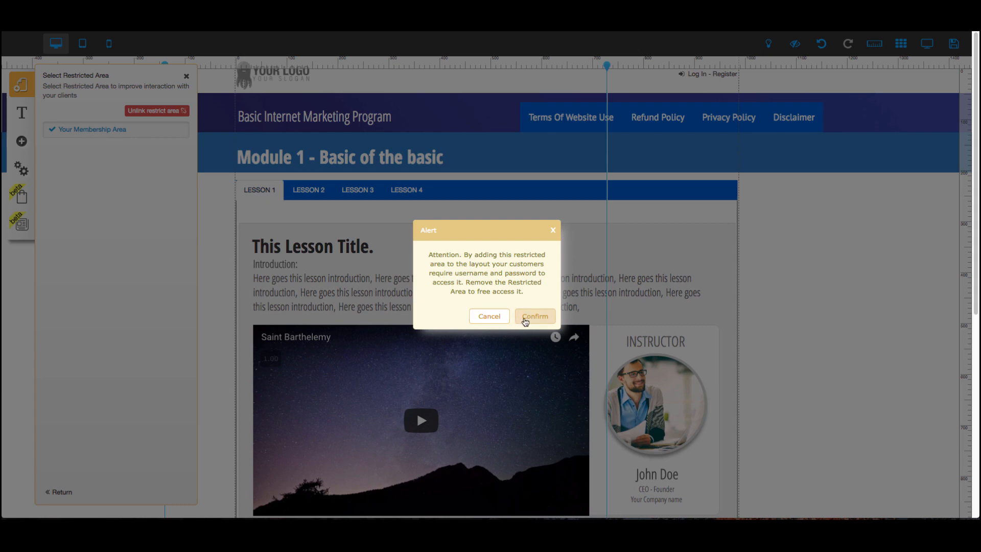
click(521, 320)
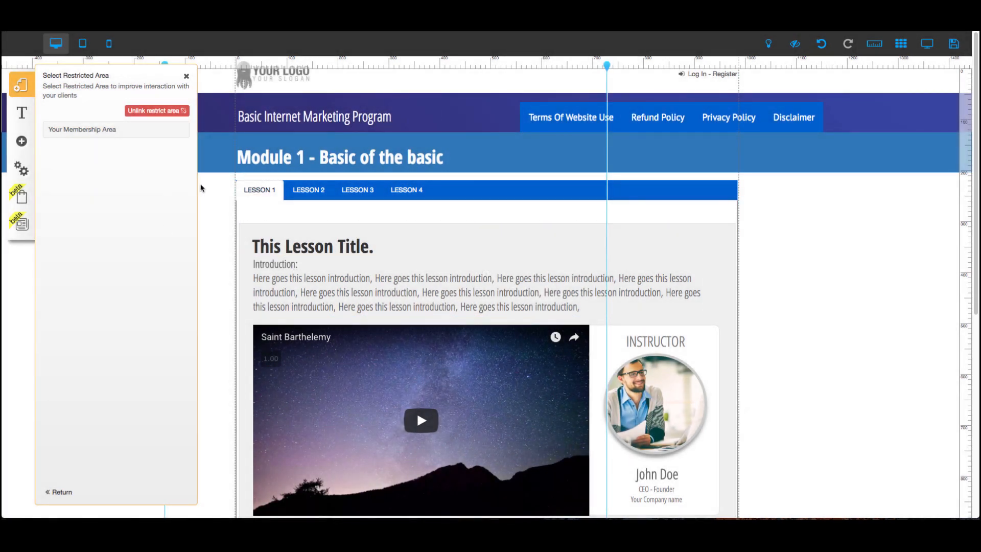
click(157, 112)
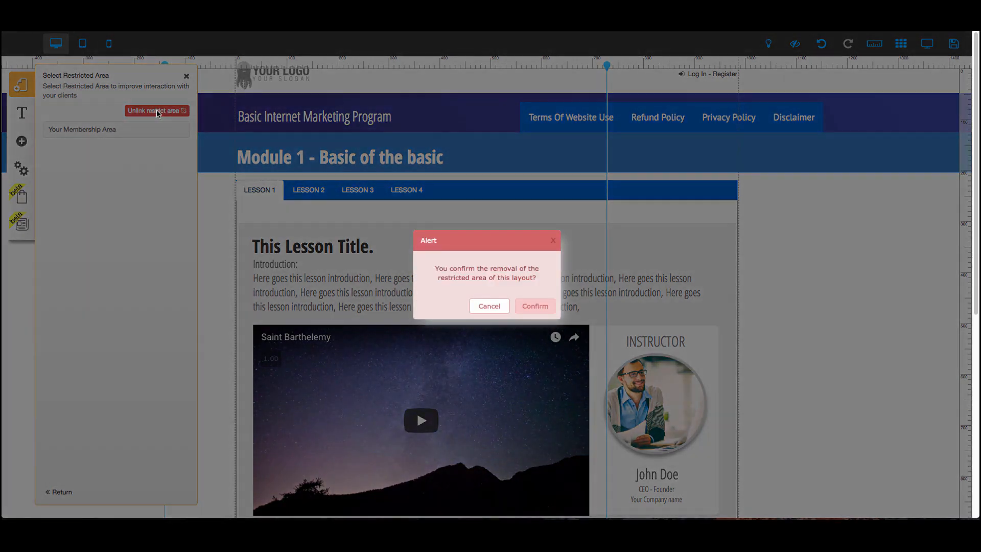
click(534, 307)
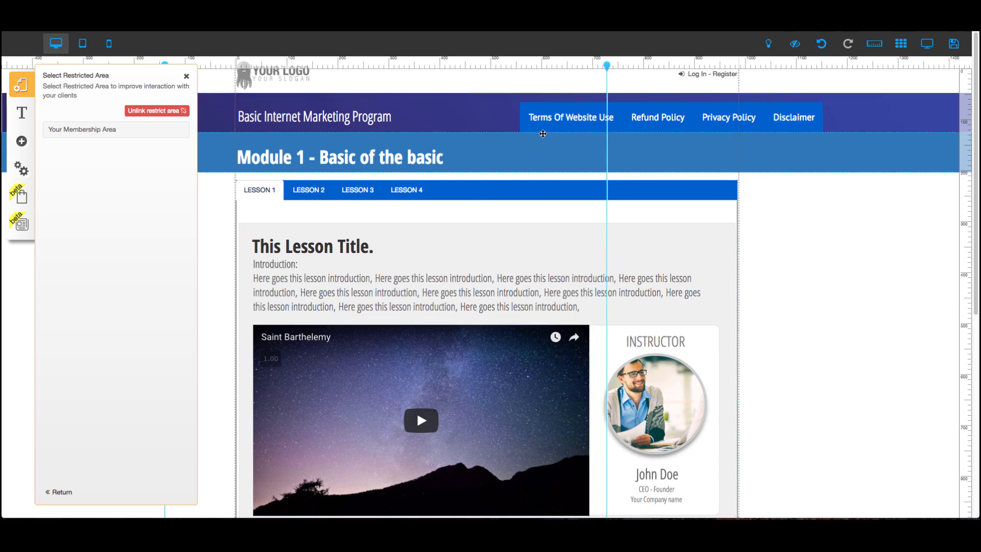
Link the Membership Area layout back to Your Membership Area restricted area.
click(62, 491)
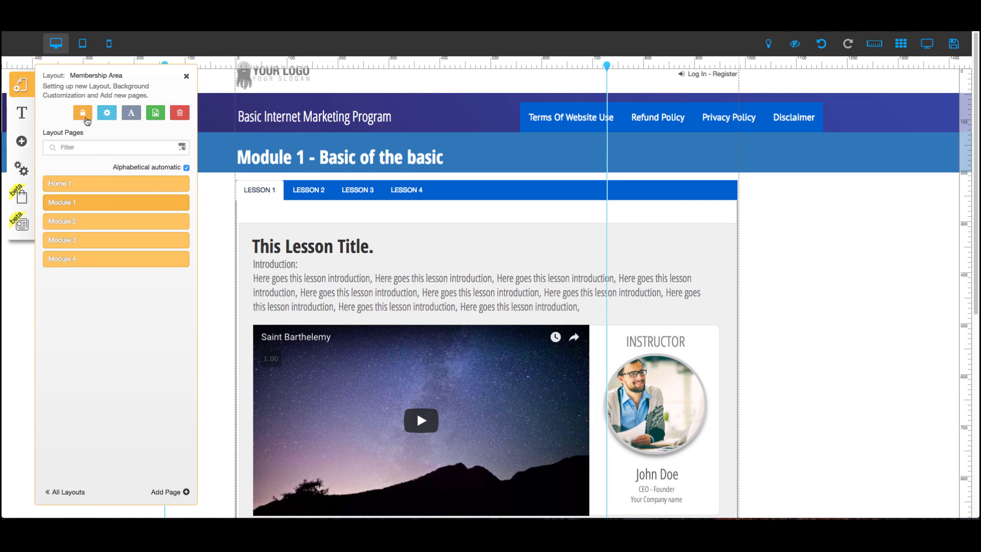
click(83, 115)
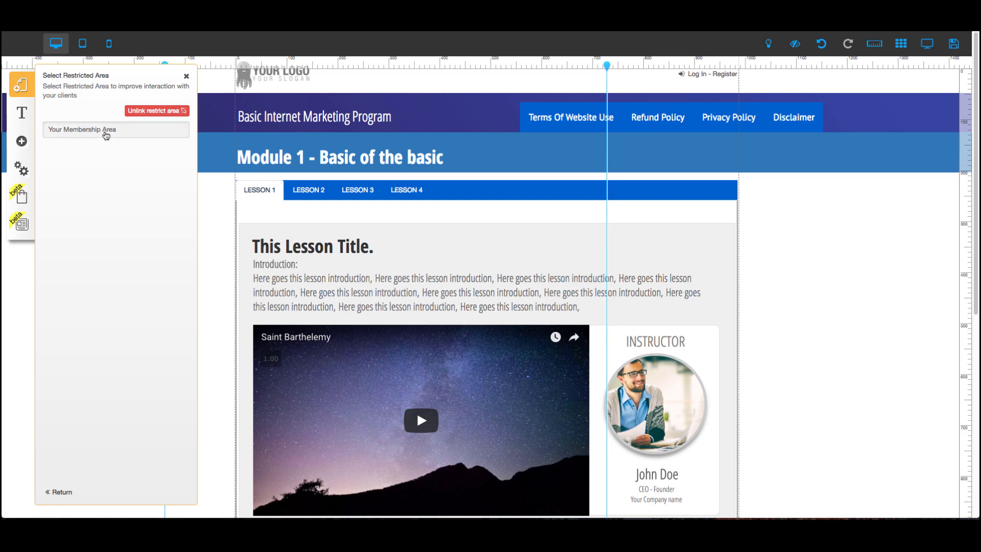
click(106, 132)
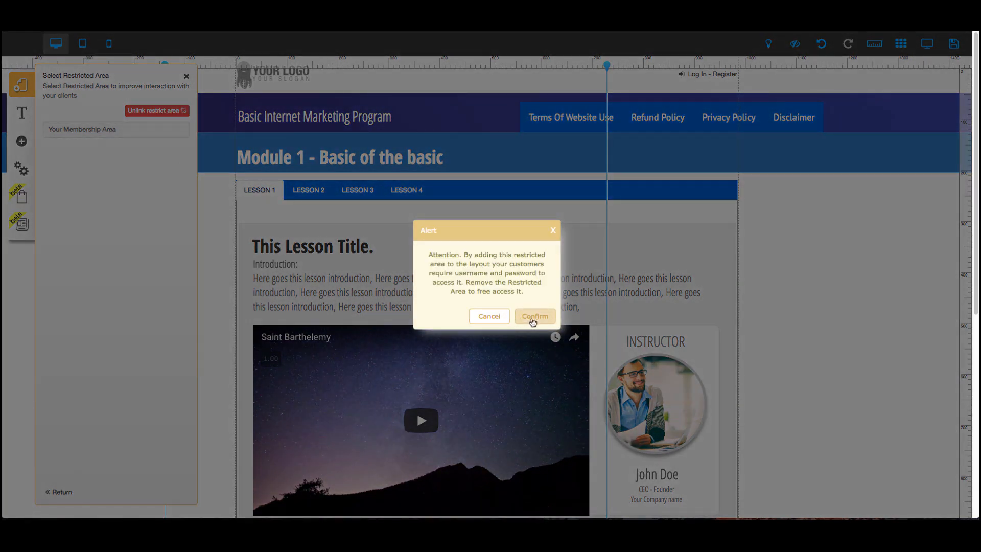
click(533, 317)
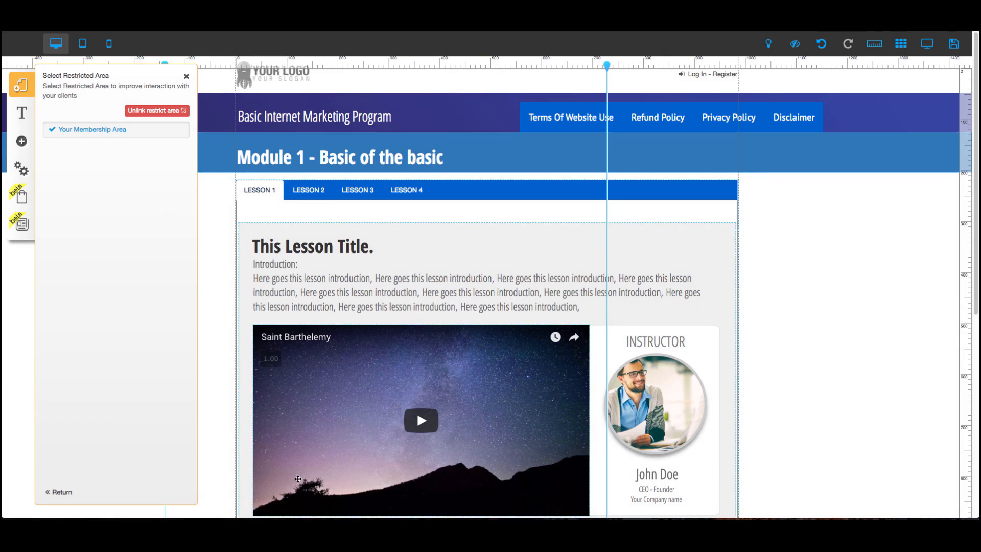
click(65, 492)
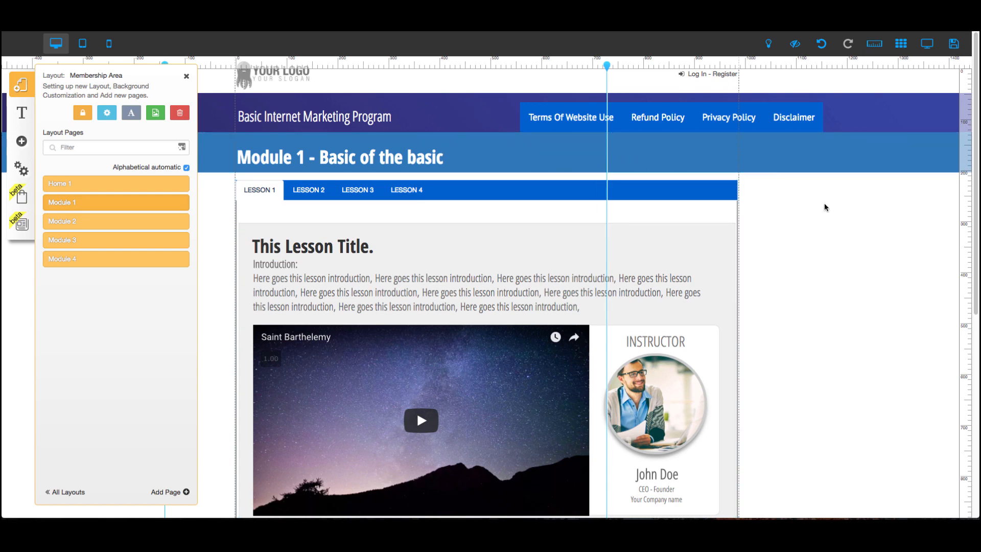
scroll(462, 201, down, 1)
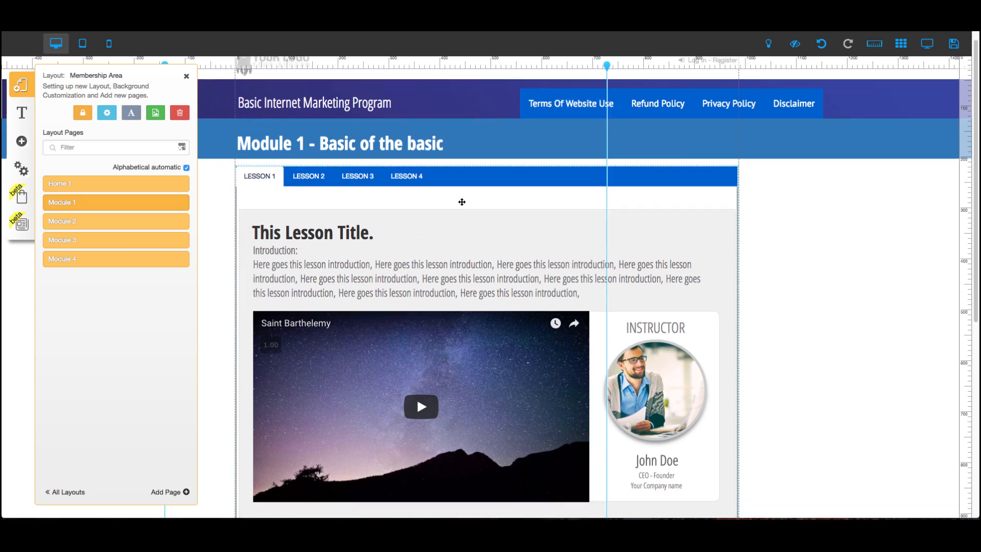
scroll(462, 202, down, 10)
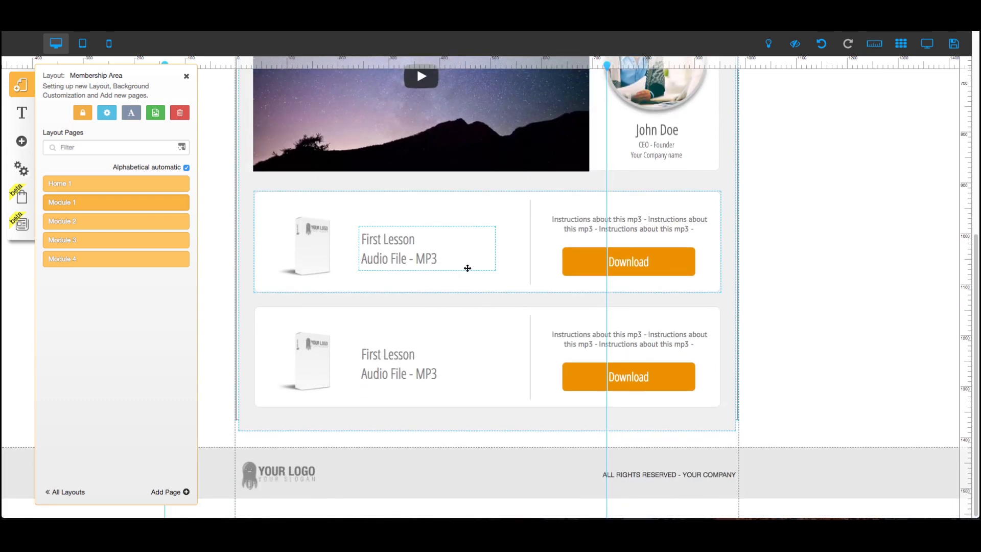
Switch to the Membership Funnel - Webinar layout and open its 2- Check Out Page.
scroll(232, 181, up, 10)
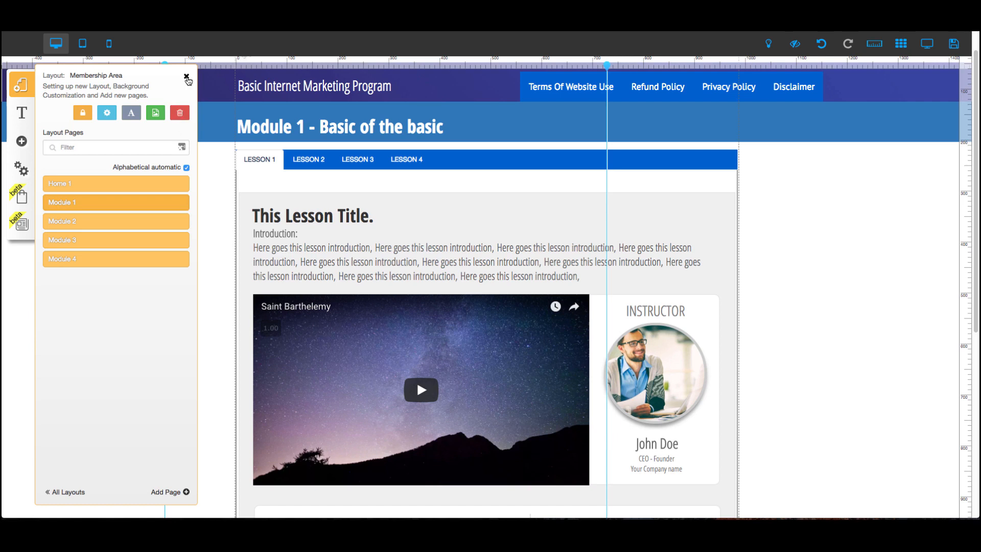
click(186, 77)
click(22, 86)
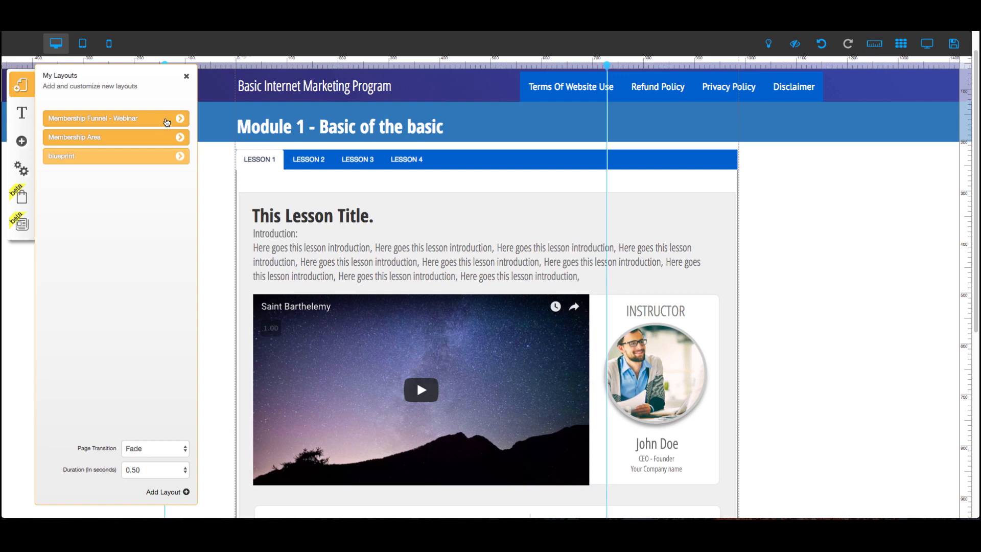
click(167, 122)
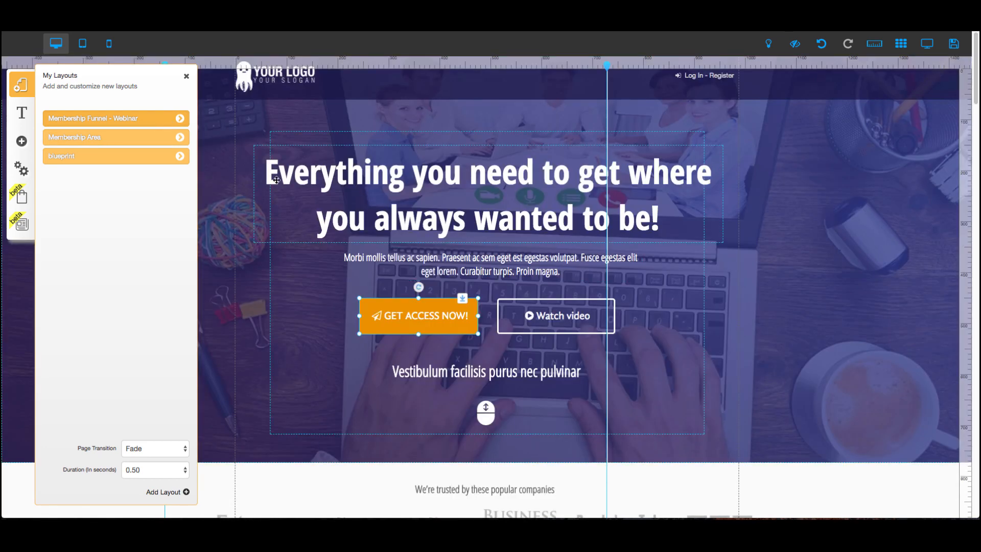
scroll(303, 186, down, 7)
scroll(302, 186, down, 10)
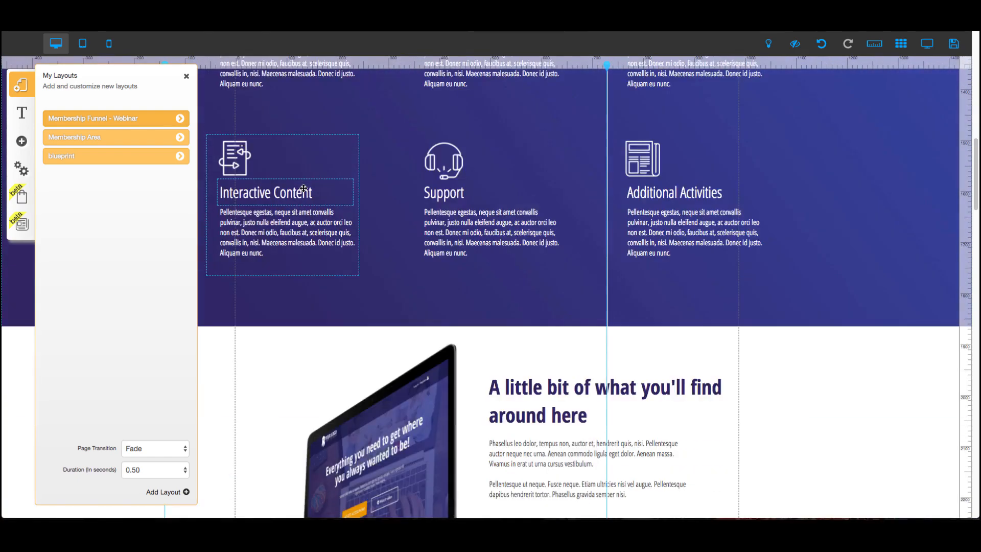
scroll(305, 191, up, 5)
scroll(305, 191, up, 10)
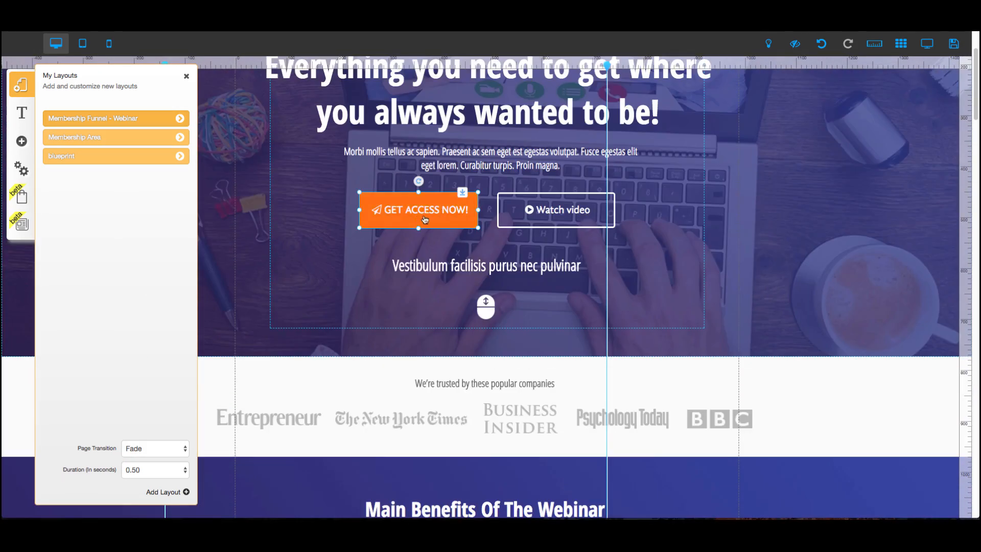
click(181, 122)
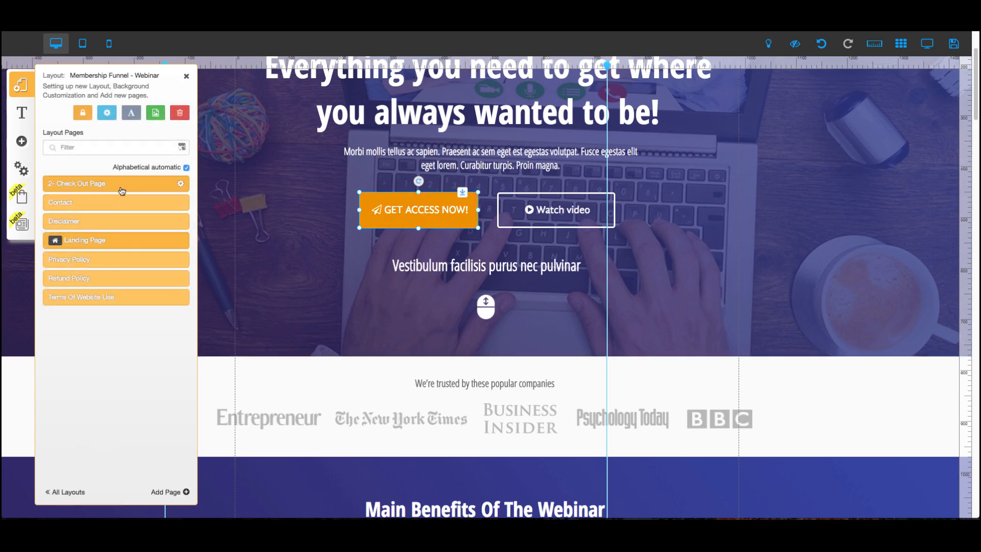
click(122, 191)
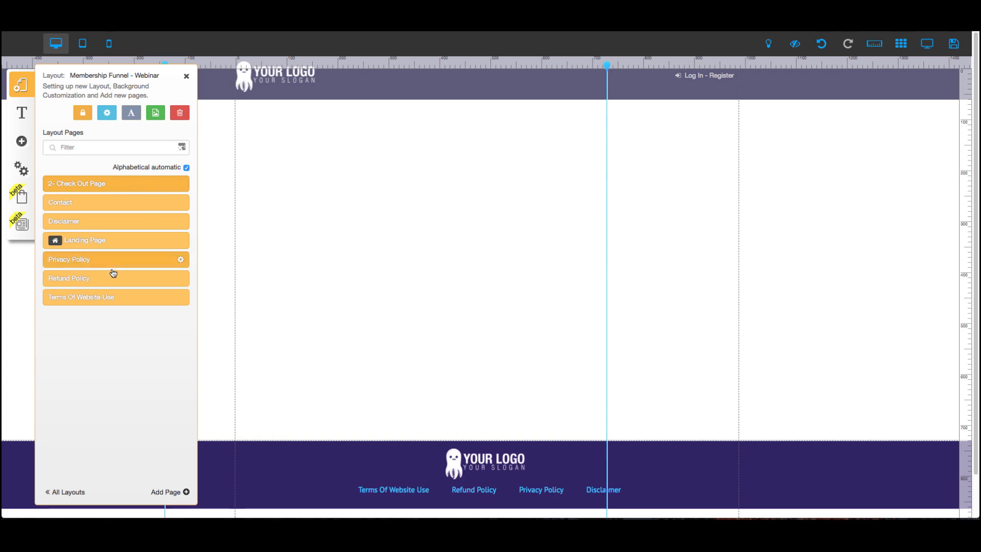
Add a Checkout element to the page configured with the Masterpreneurs Monthly offer.
click(23, 174)
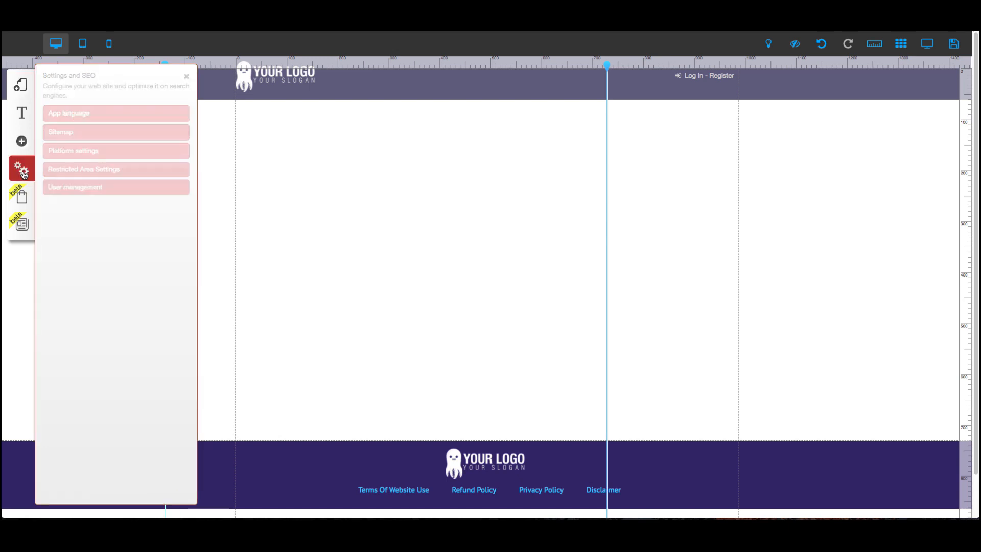
click(21, 145)
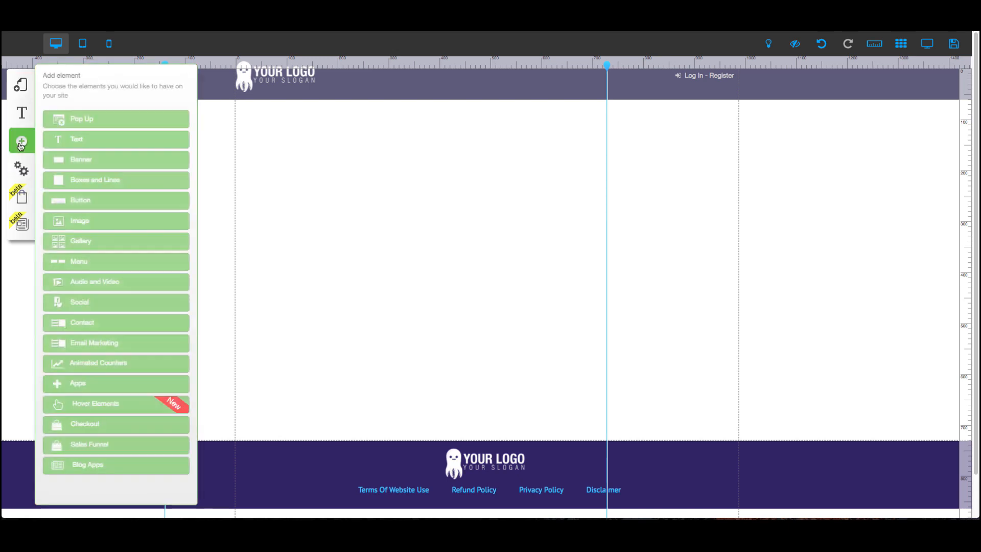
click(86, 425)
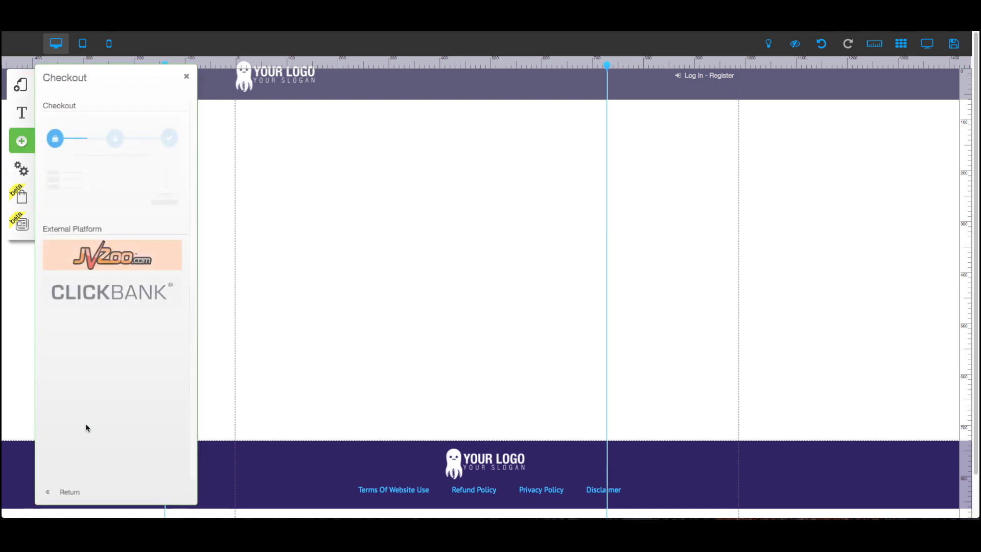
click(106, 152)
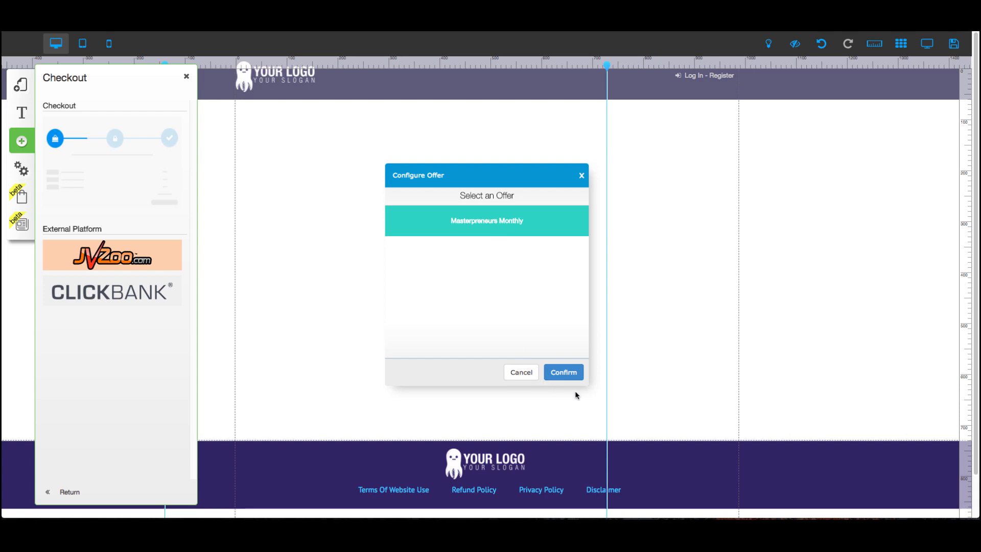
click(567, 378)
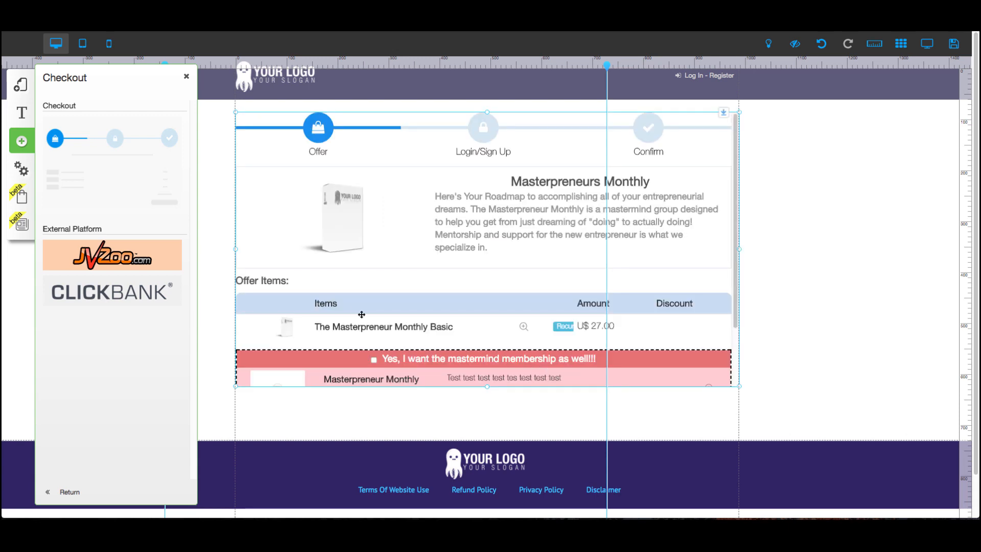
Resize the checkout element taller so its subtotal and Next button fit inside it.
scroll(674, 384, down, 2)
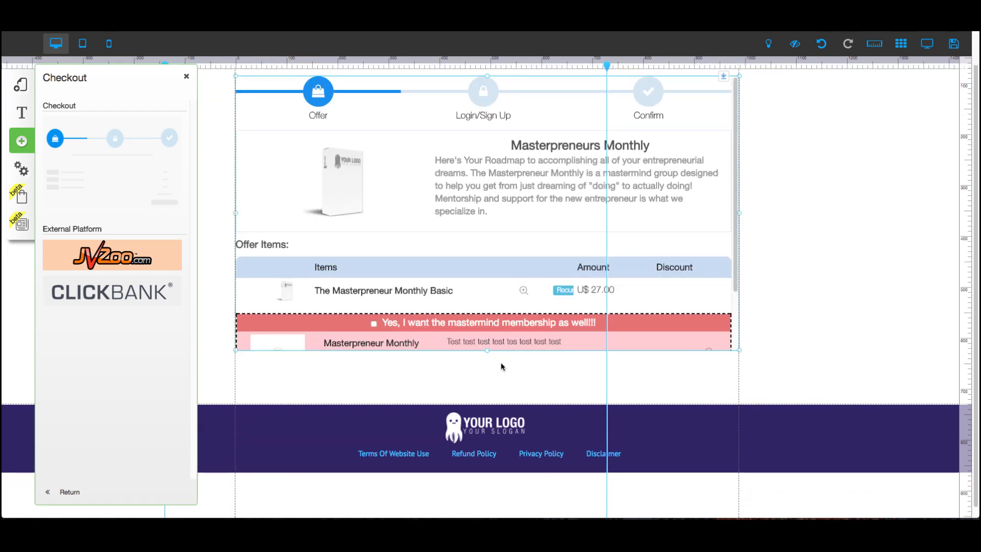
drag(488, 353, 490, 403)
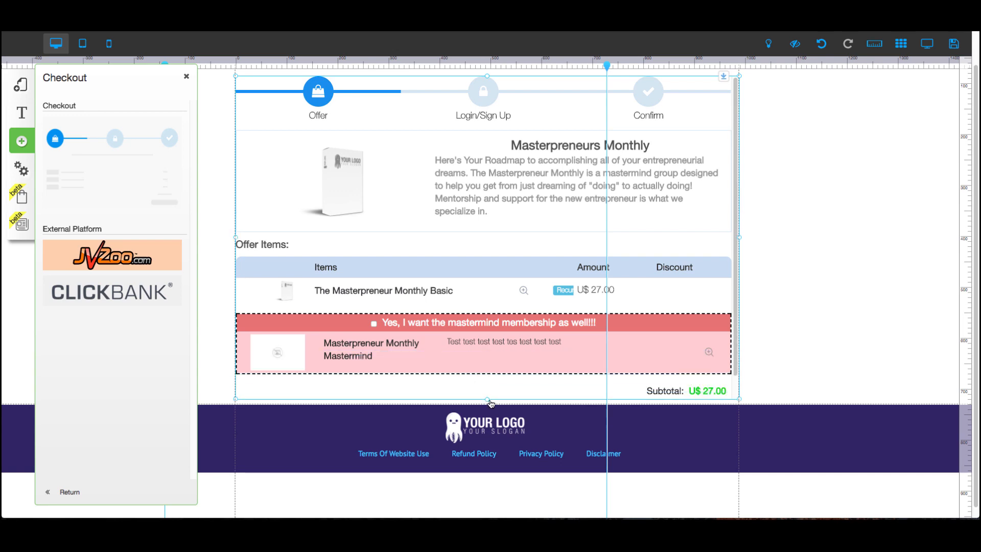
scroll(492, 280, up, 2)
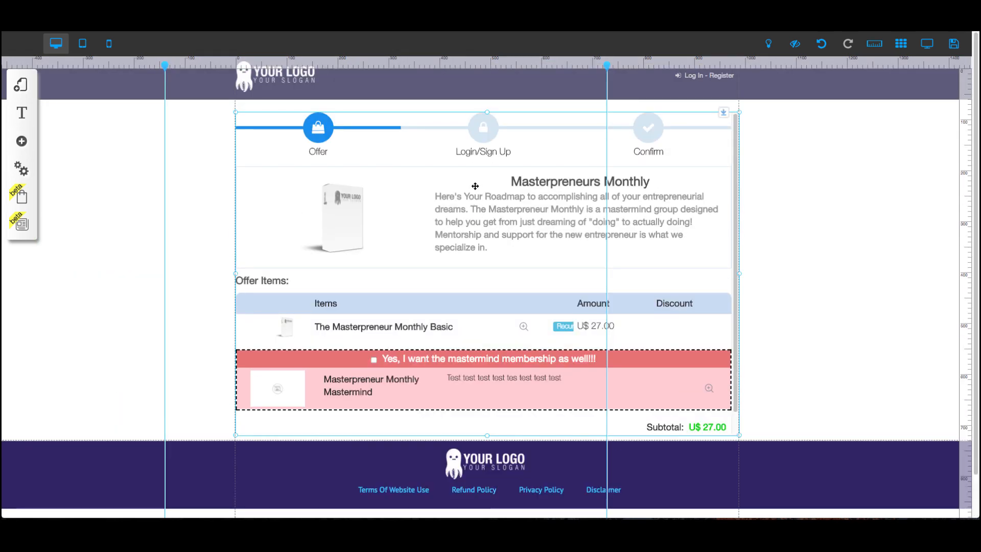
drag(740, 119, 646, 344)
drag(554, 352, 554, 115)
scroll(727, 298, down, 5)
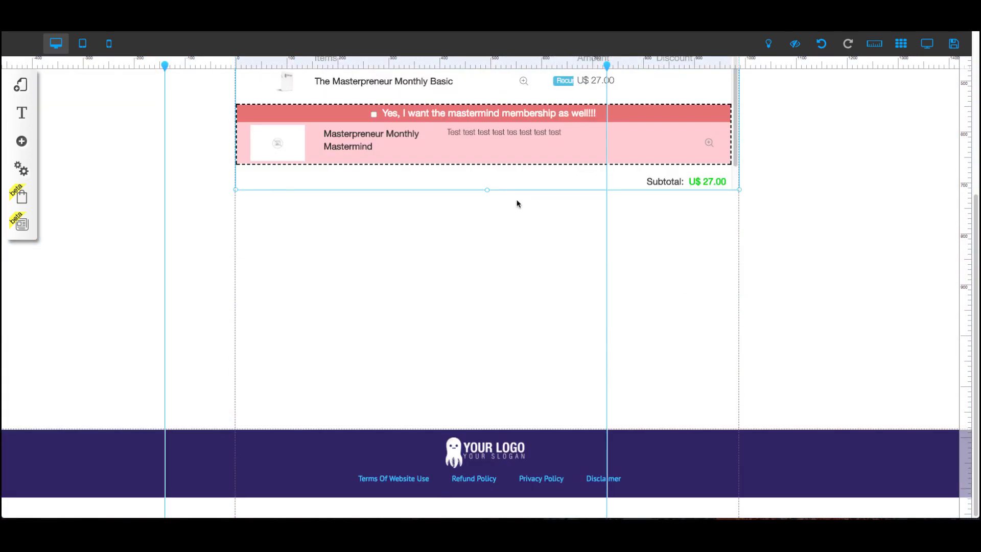
drag(488, 192, 493, 278)
scroll(672, 265, up, 4)
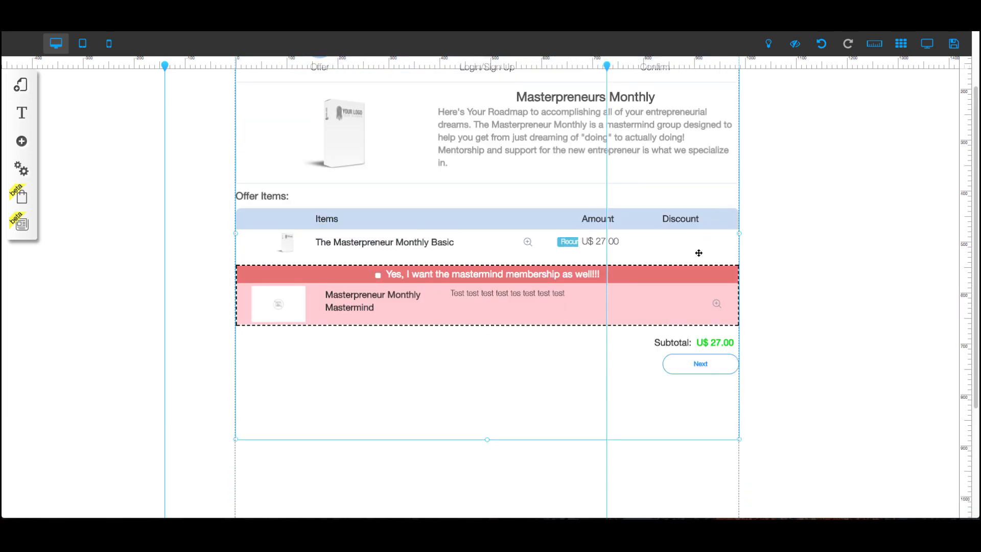
scroll(703, 265, down, 1)
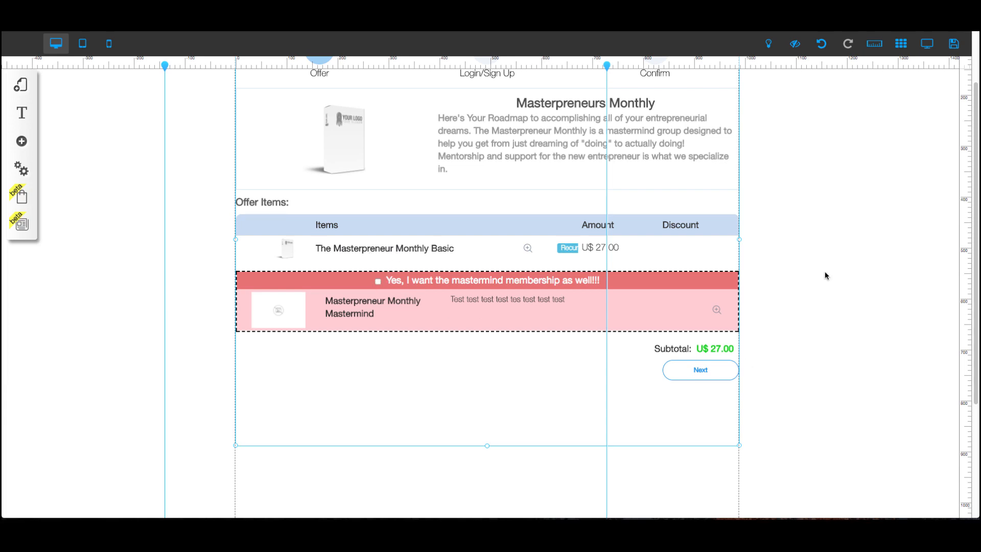
Preview the checkout page and tick the mastermind membership upsell offer.
click(927, 44)
scroll(559, 380, down, 3)
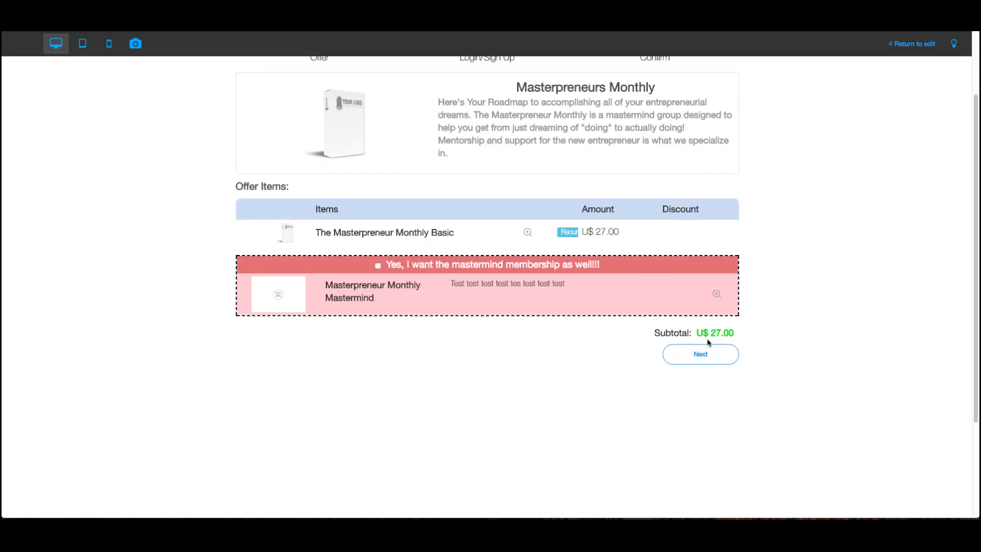
click(378, 266)
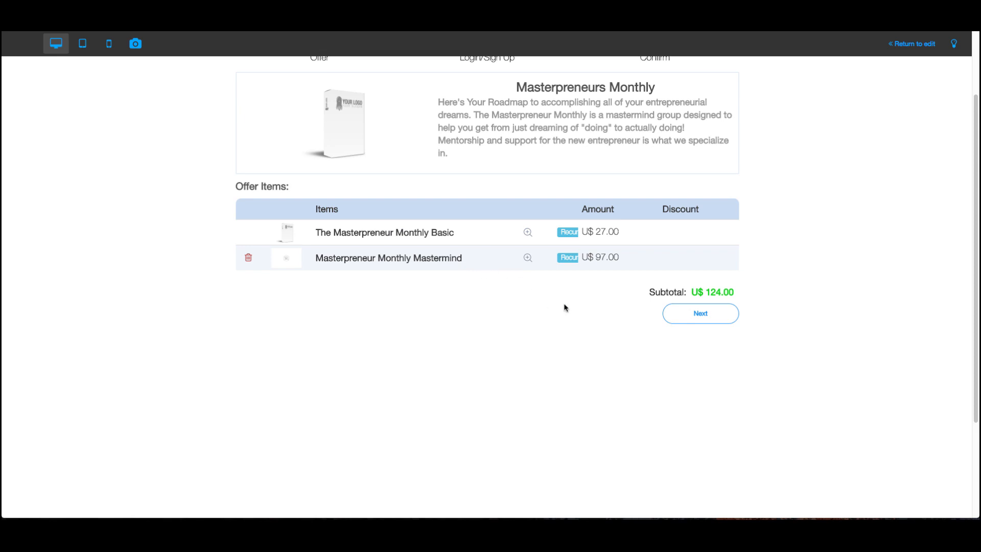
Advance the preview to the Login/Sign Up step and return to the editor.
click(710, 317)
scroll(523, 212, up, 2)
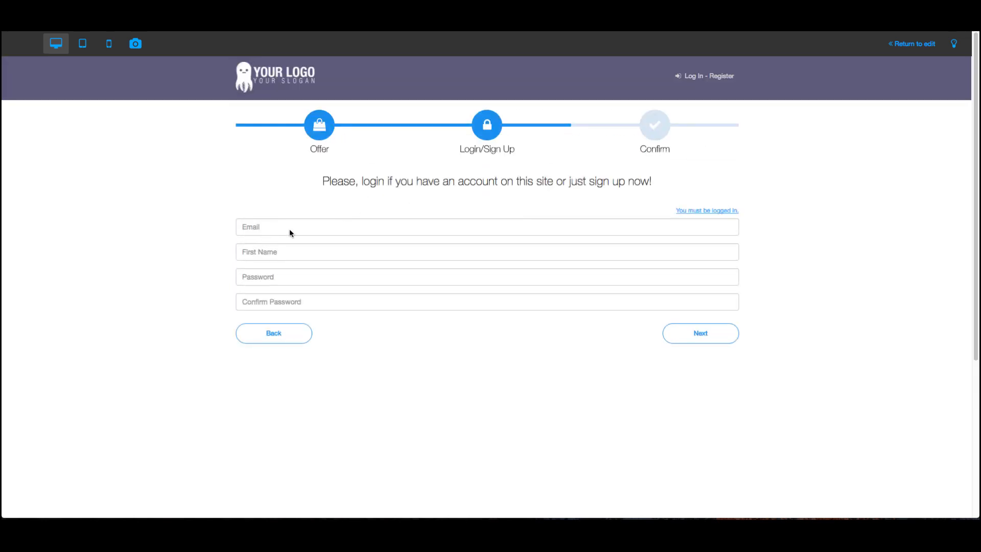
scroll(312, 242, down, 2)
scroll(308, 246, up, 2)
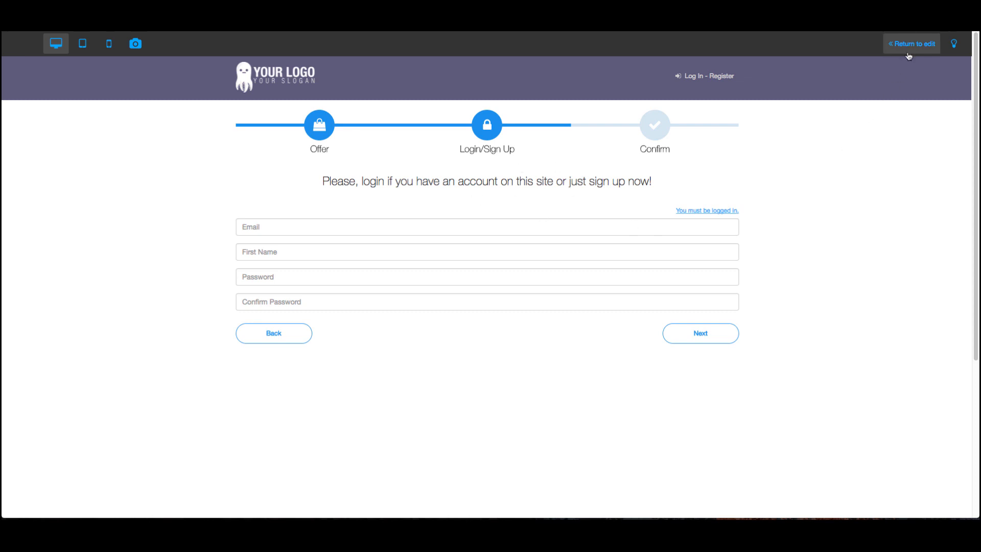
click(925, 52)
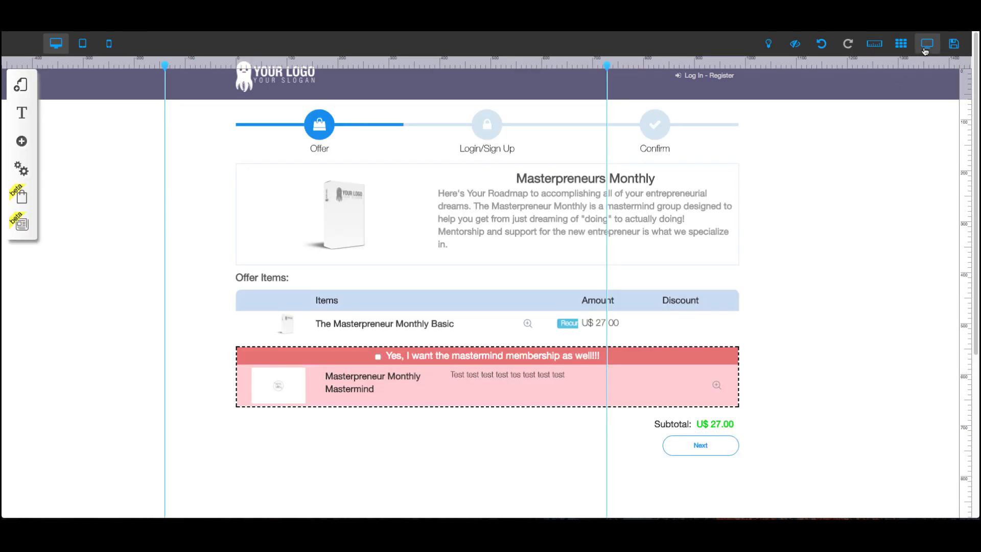
Open User management and the access permission settings of the registered member.
click(23, 89)
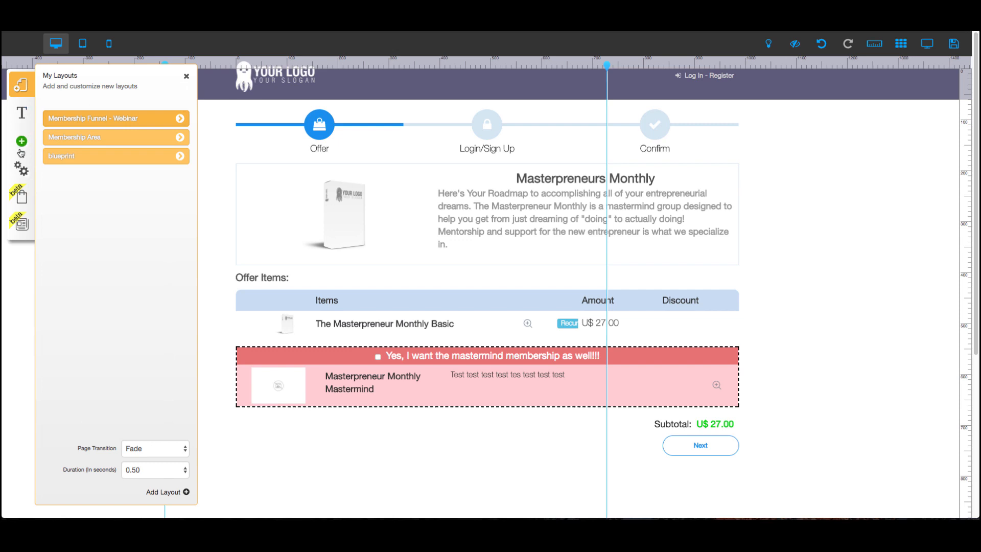
click(21, 172)
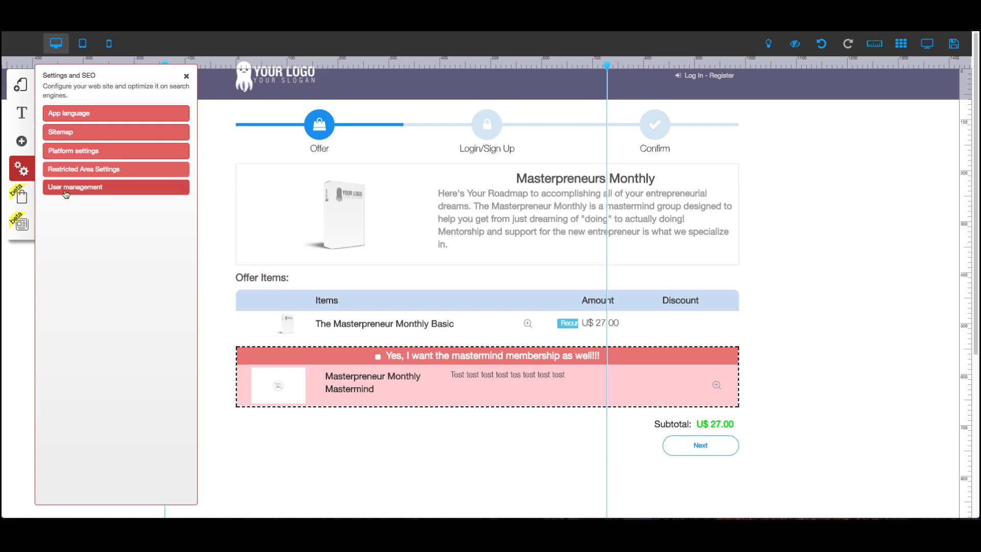
click(82, 190)
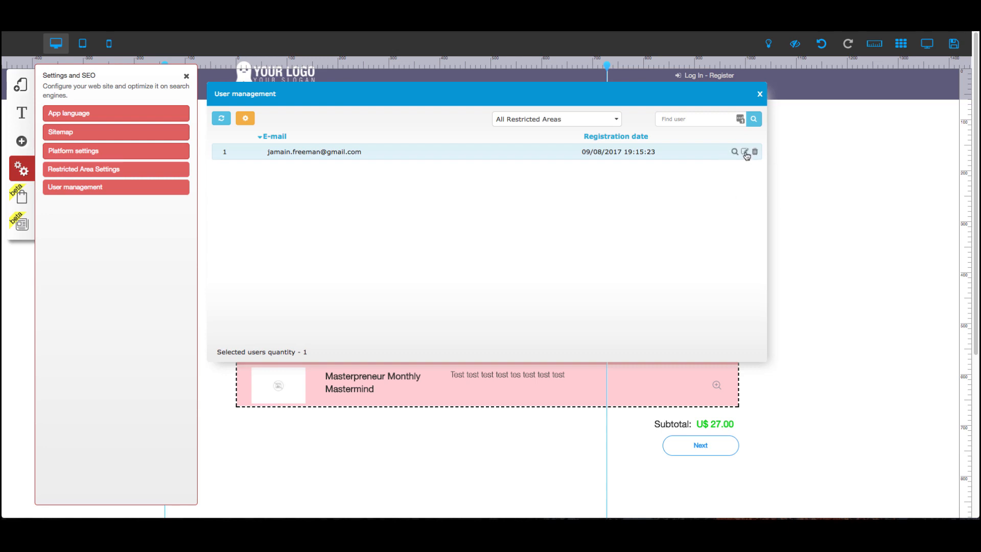
click(746, 152)
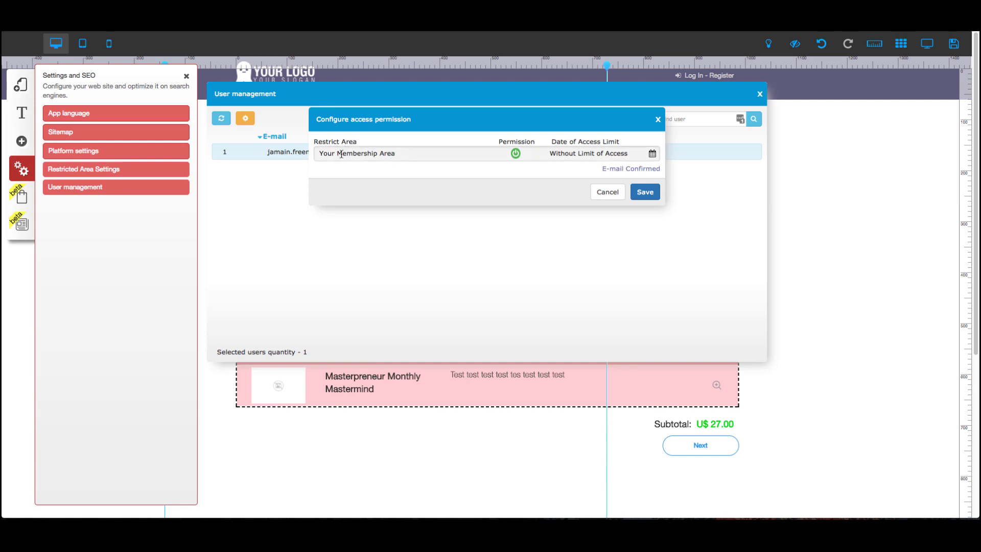
Toggle the member's permission for Your Membership Area off and back on.
click(516, 153)
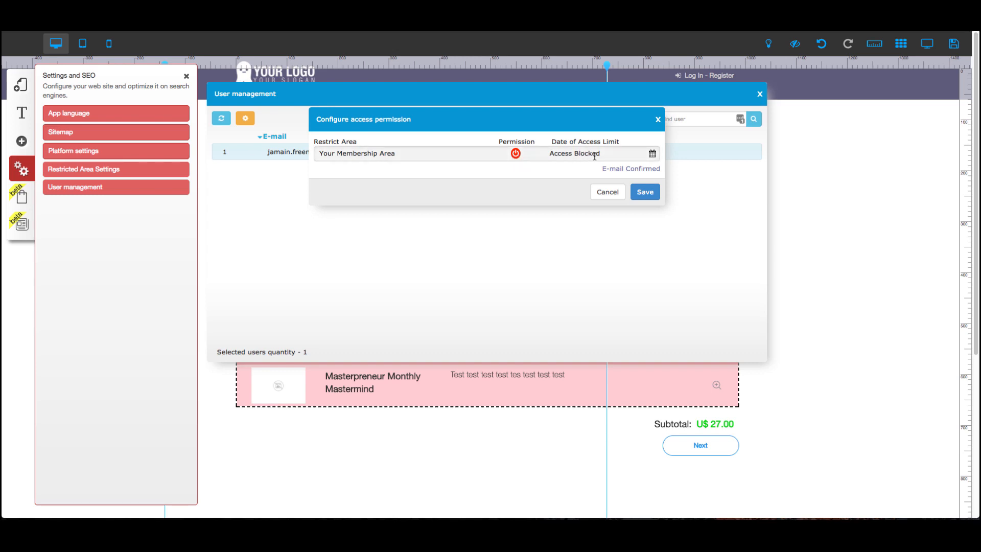
click(651, 154)
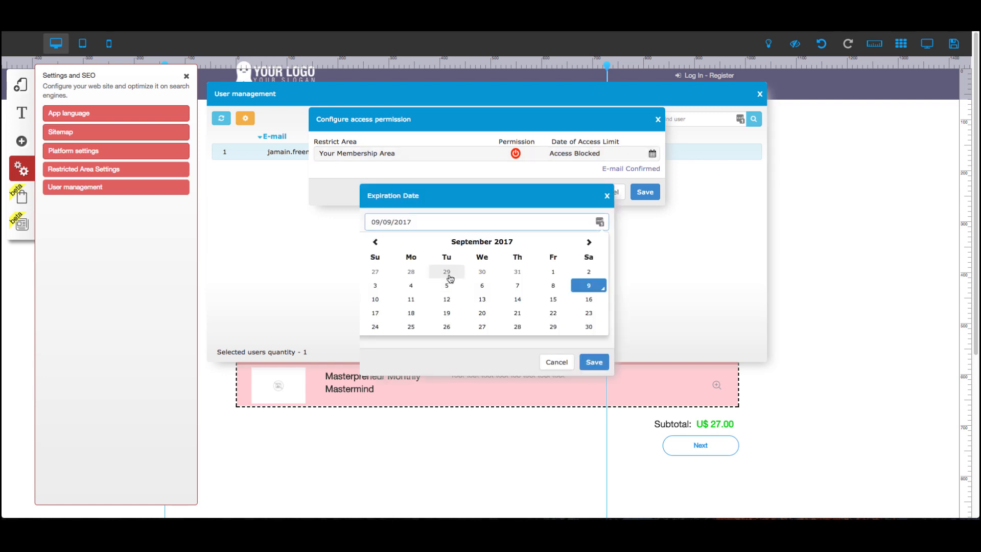
click(561, 362)
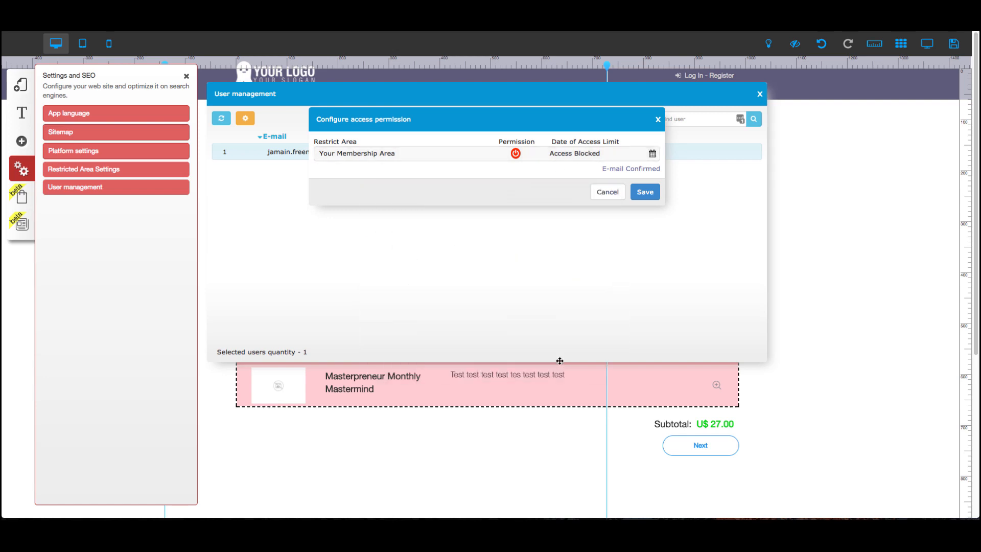
click(515, 153)
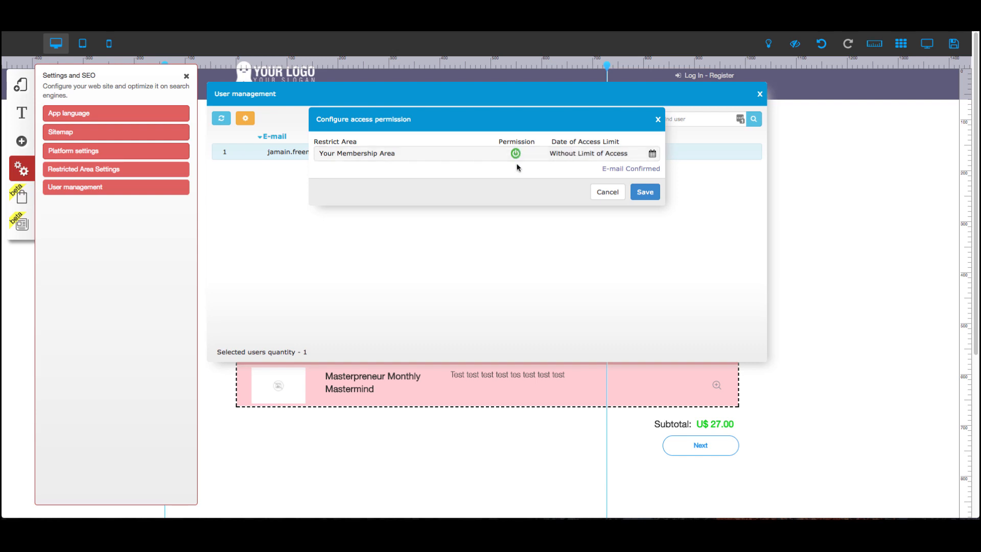
Set the member's access limit date for Your Membership Area to 10/09/2017 and save.
click(652, 153)
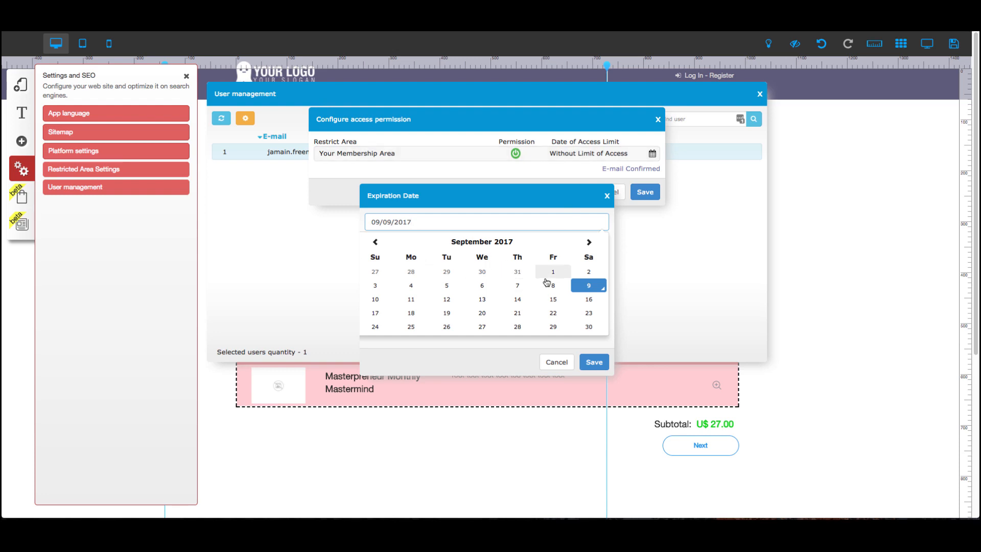
click(589, 245)
click(411, 289)
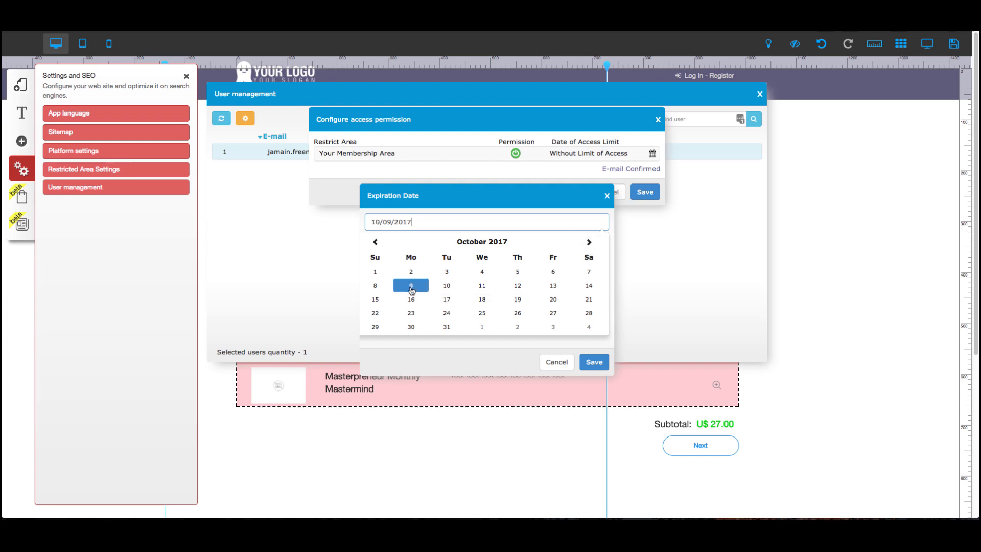
click(594, 363)
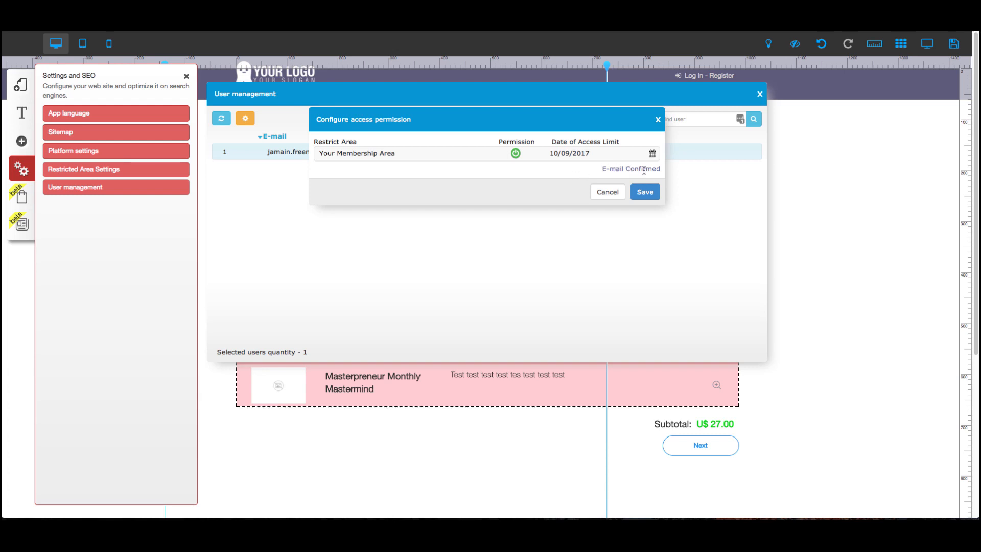
click(646, 196)
click(542, 307)
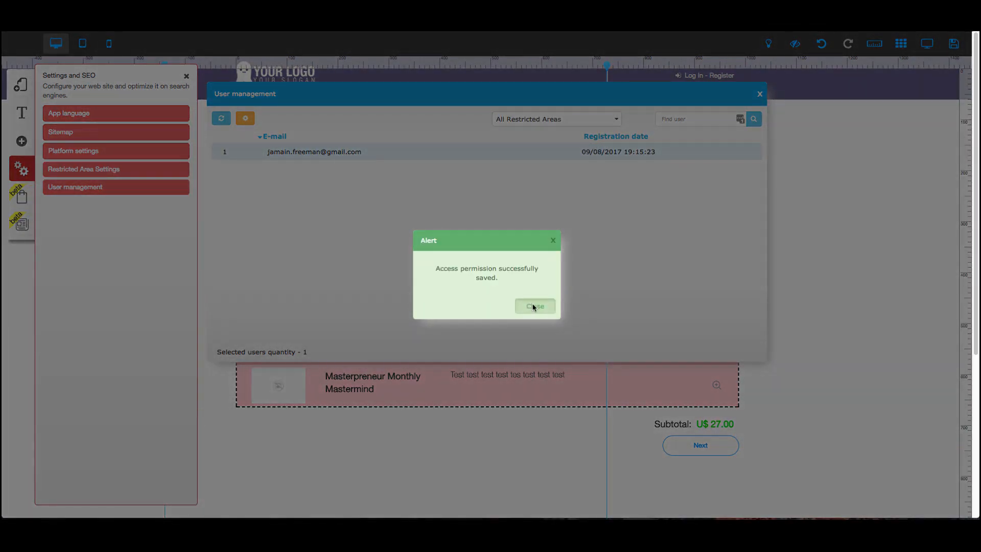
Open the member custom fields setup and its Add custom field dialog, then cancel both.
click(534, 306)
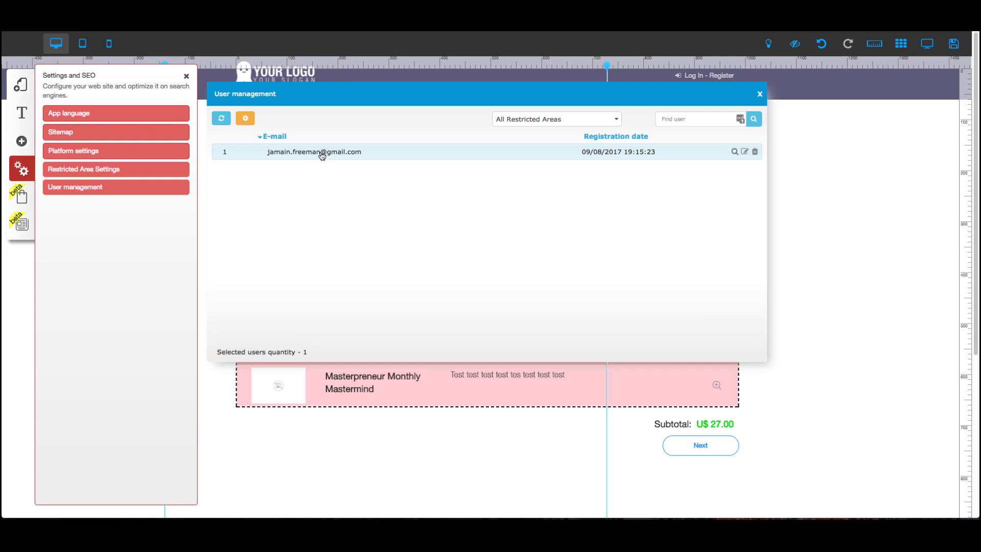
click(251, 121)
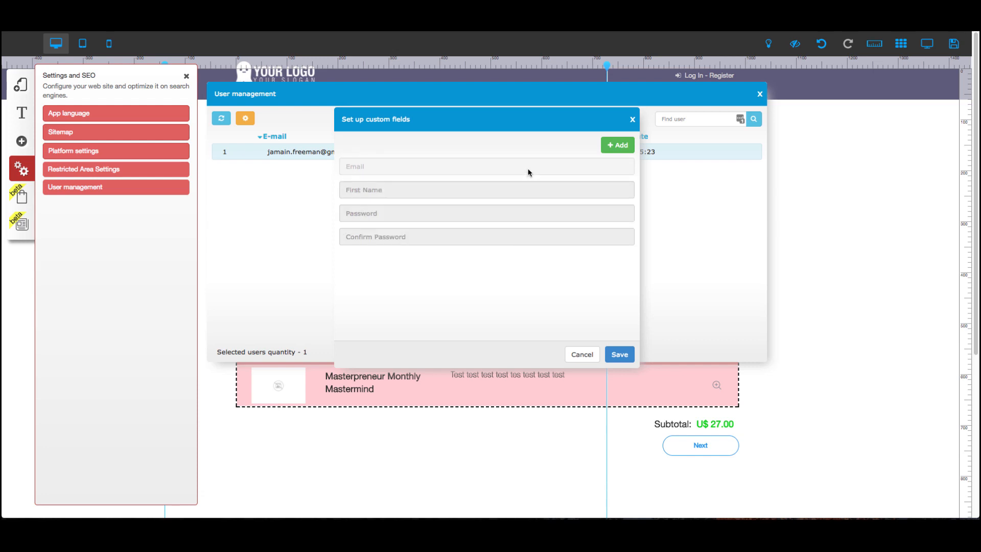
click(622, 148)
click(397, 260)
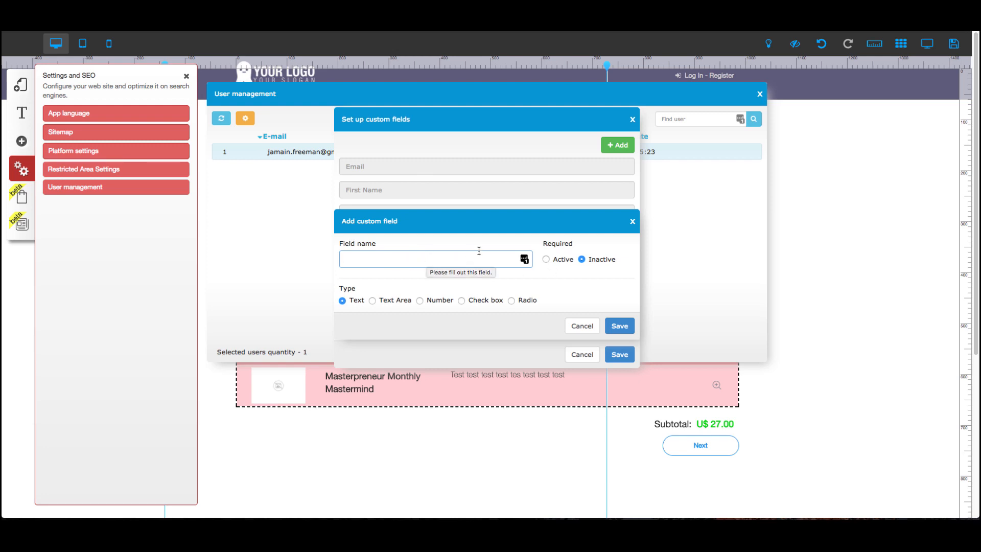
click(582, 327)
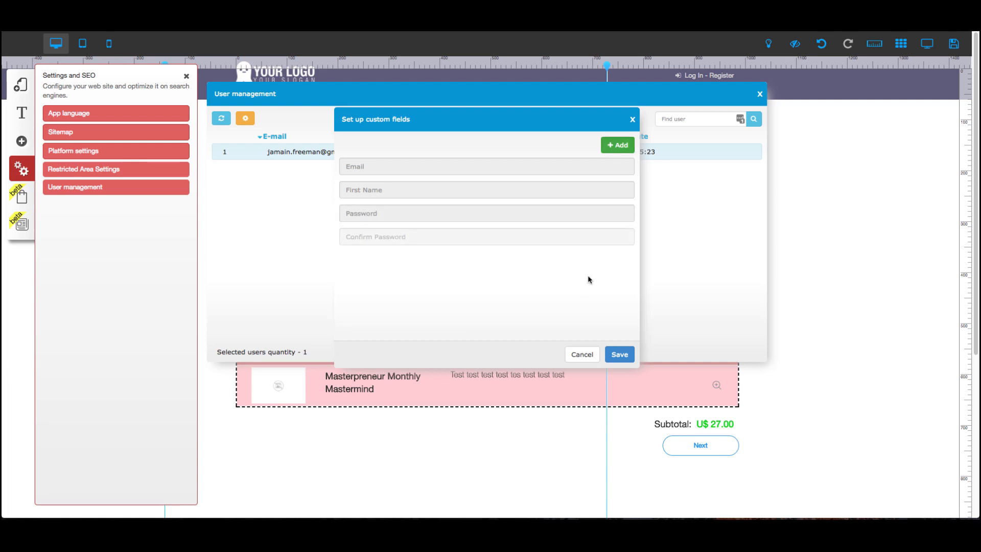
click(582, 355)
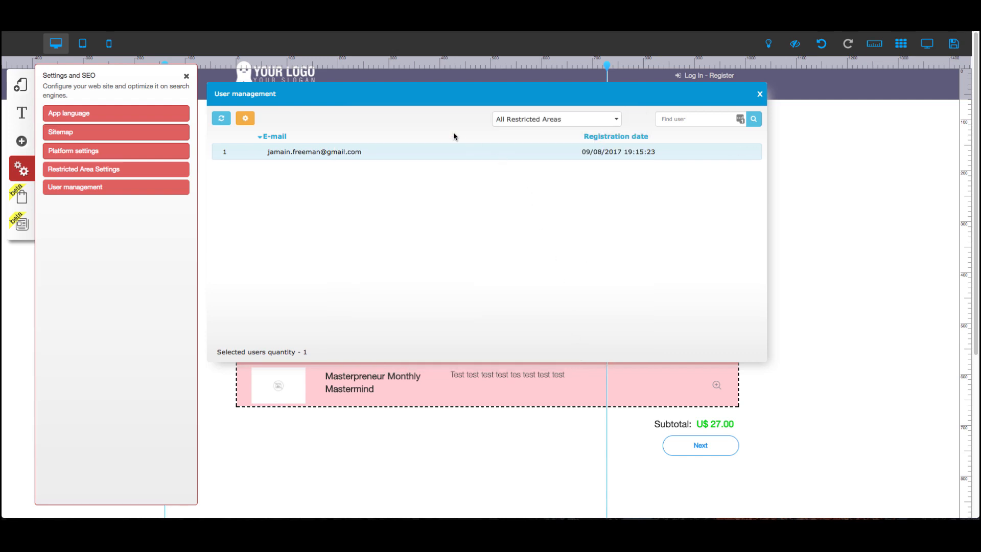
Filter the member list by the Your Membership Area restricted area and close User management.
click(532, 122)
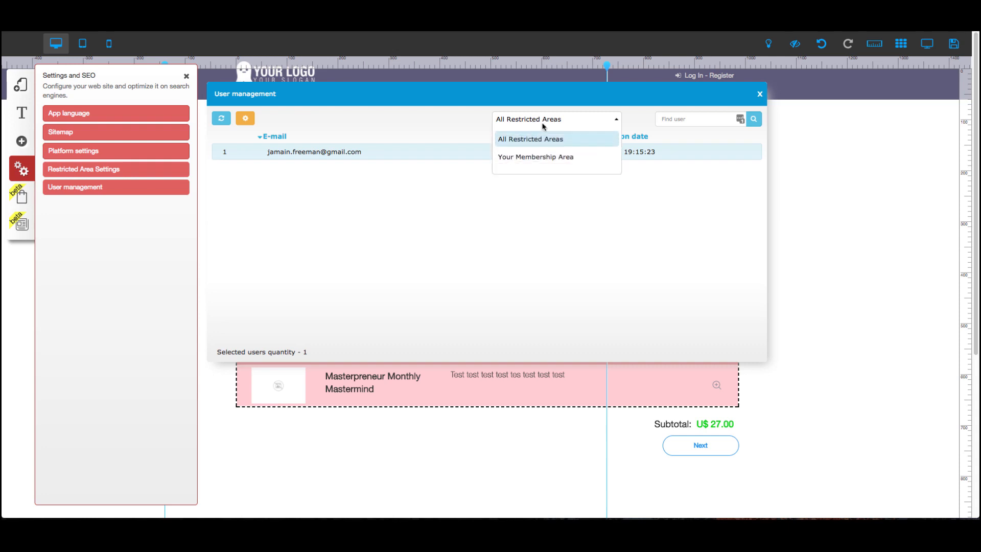
click(538, 163)
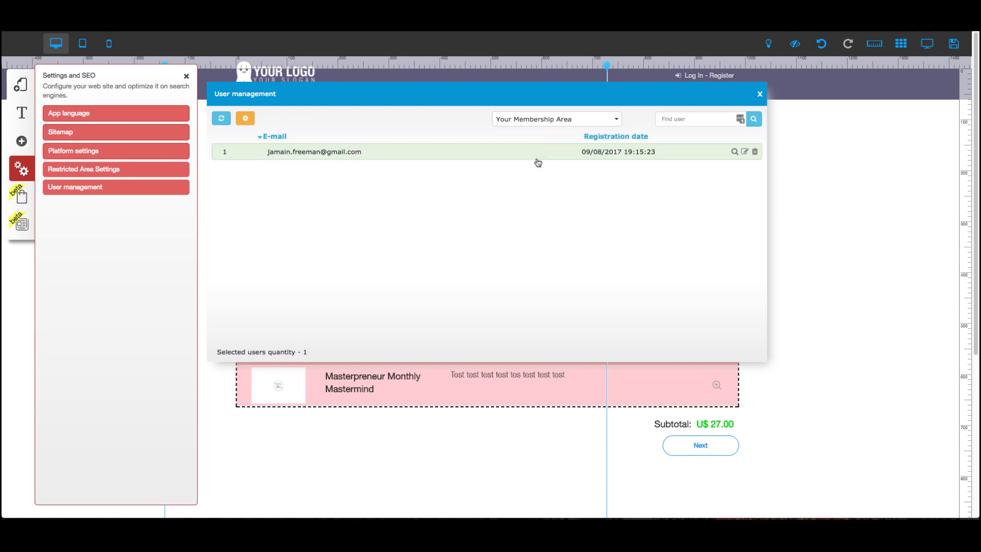
click(544, 122)
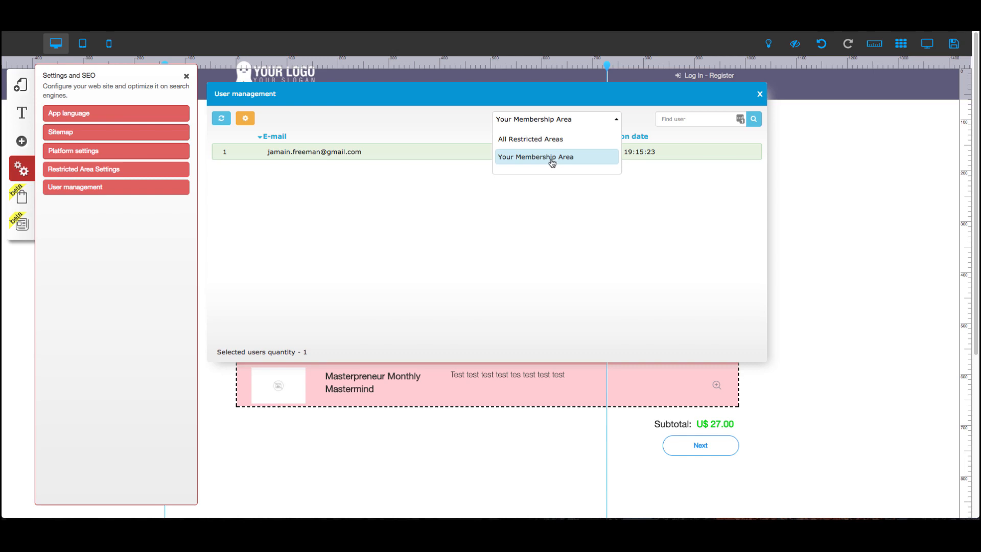
click(546, 157)
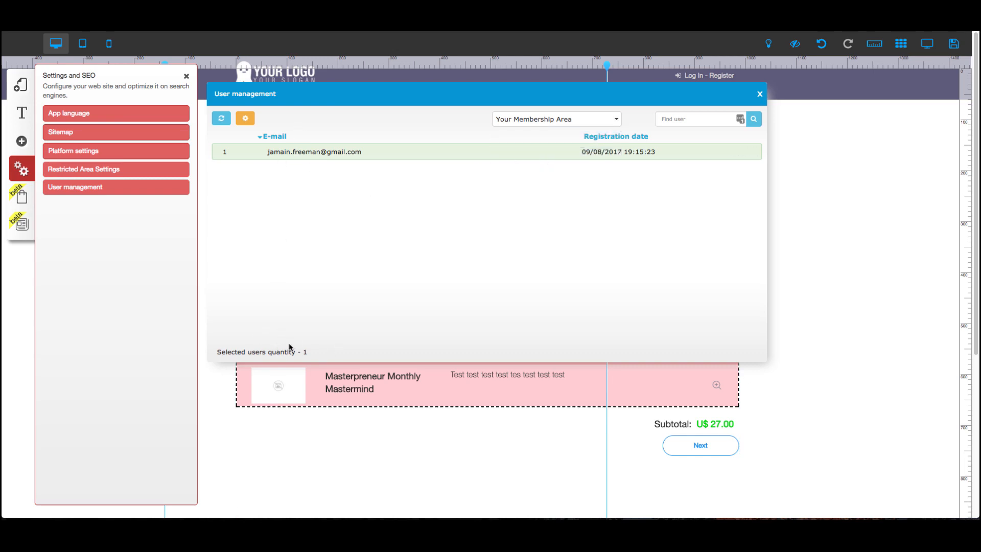
mouse_move(550, 155)
mouse_move(408, 155)
click(759, 94)
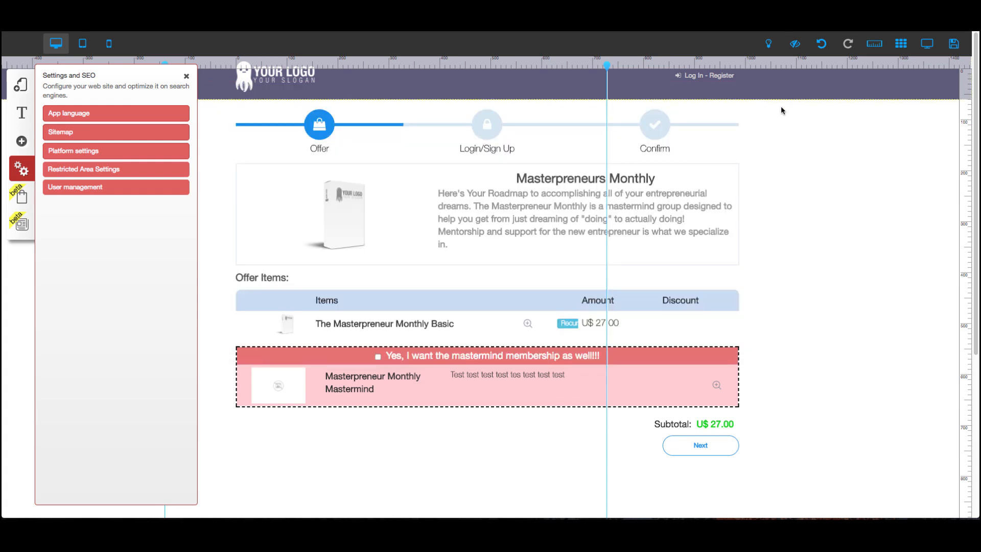
Open the Module 1 page of the Membership Area layout and view its Lesson 4 tab.
click(782, 210)
click(22, 86)
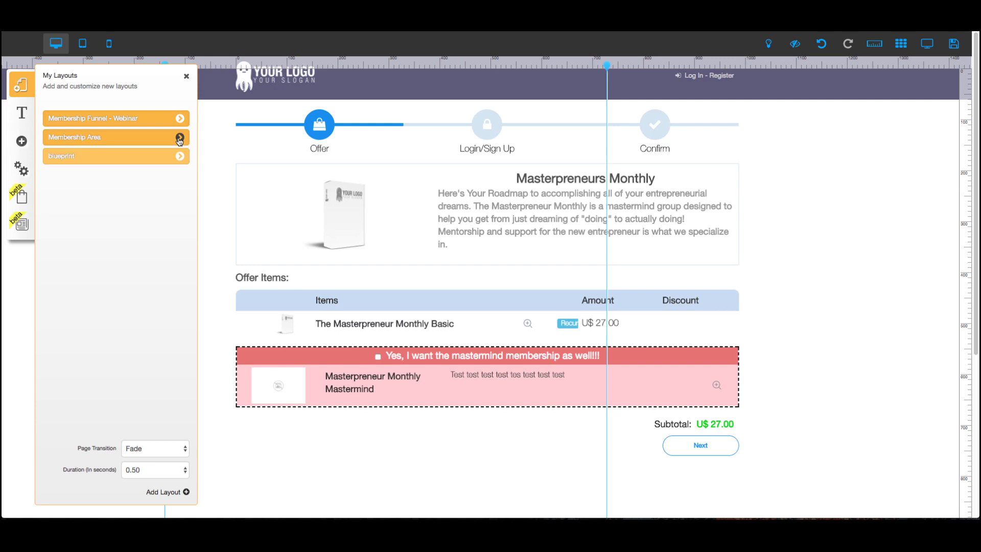
click(180, 138)
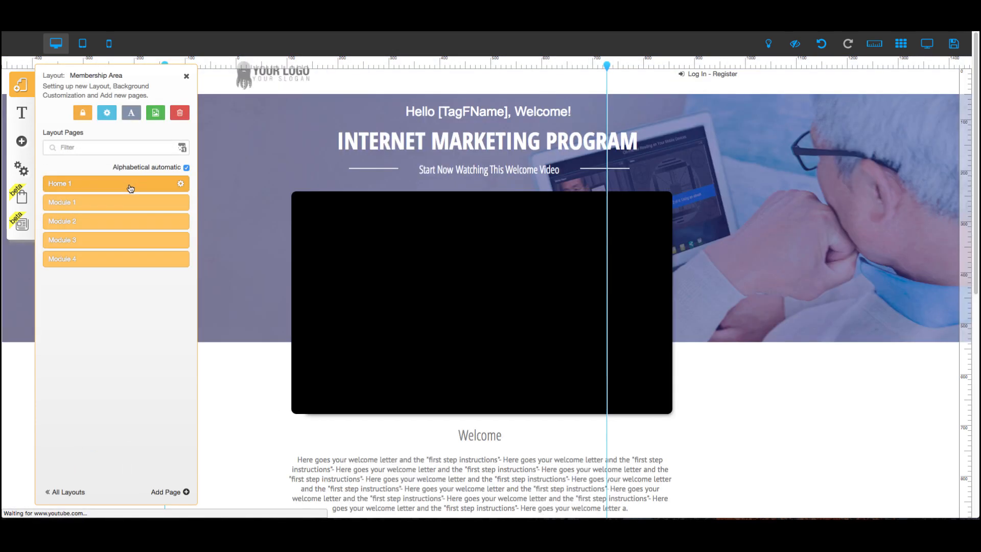
click(148, 207)
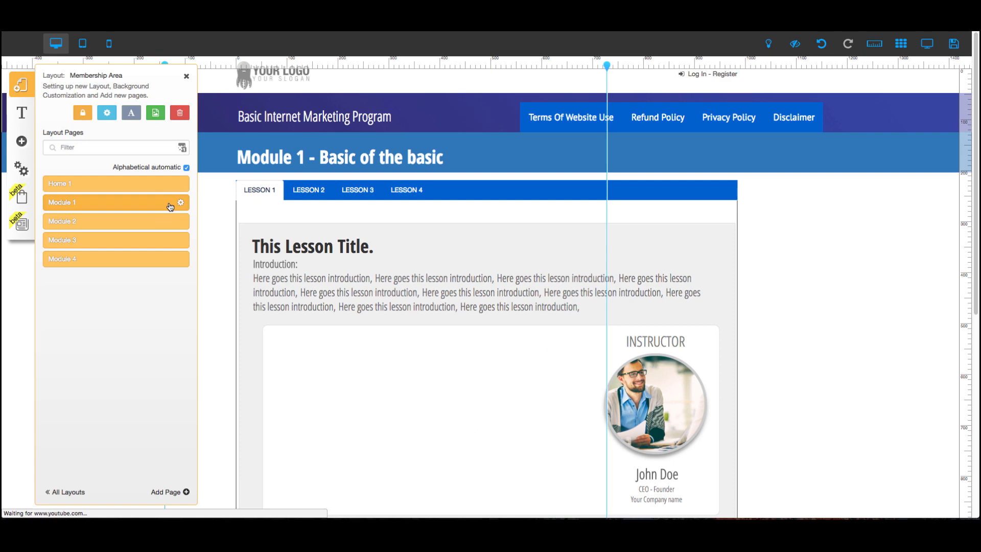
click(305, 199)
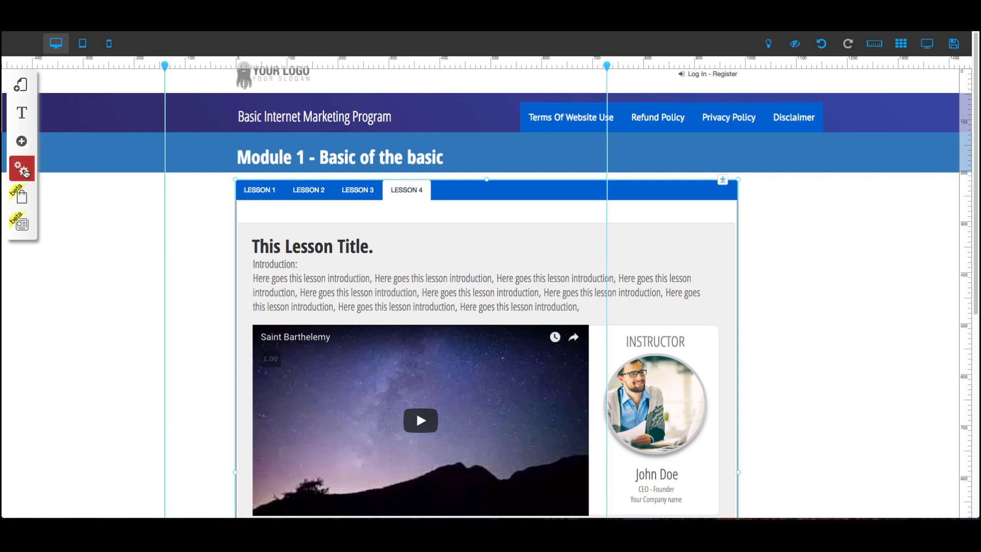
Open the Restricted Area Settings for Your Membership Area and save them.
click(25, 171)
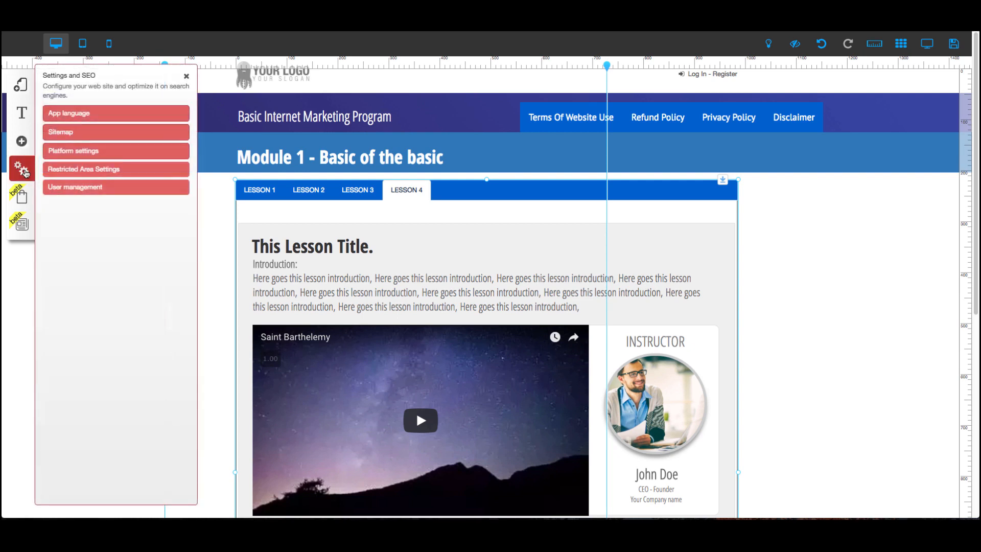
click(222, 211)
click(22, 169)
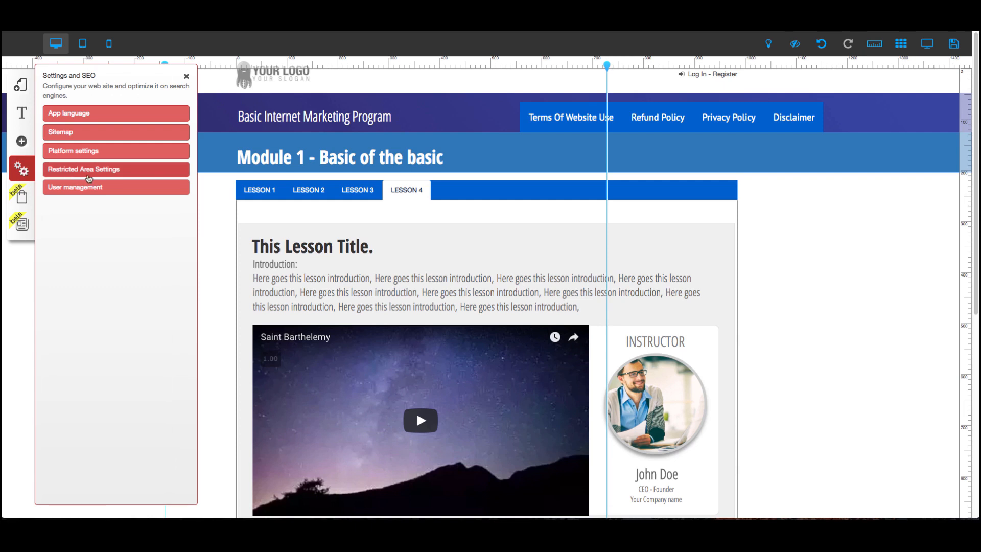
click(89, 178)
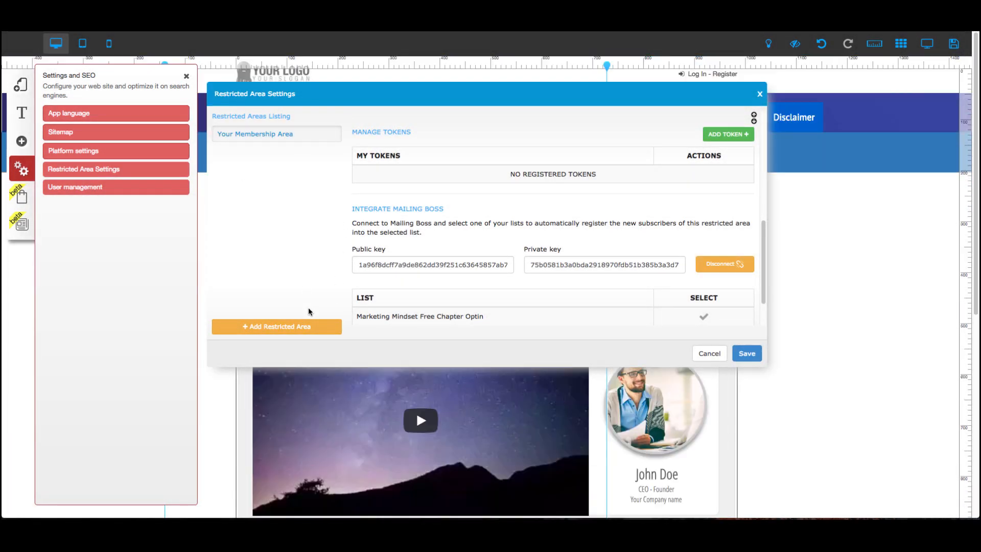
click(746, 353)
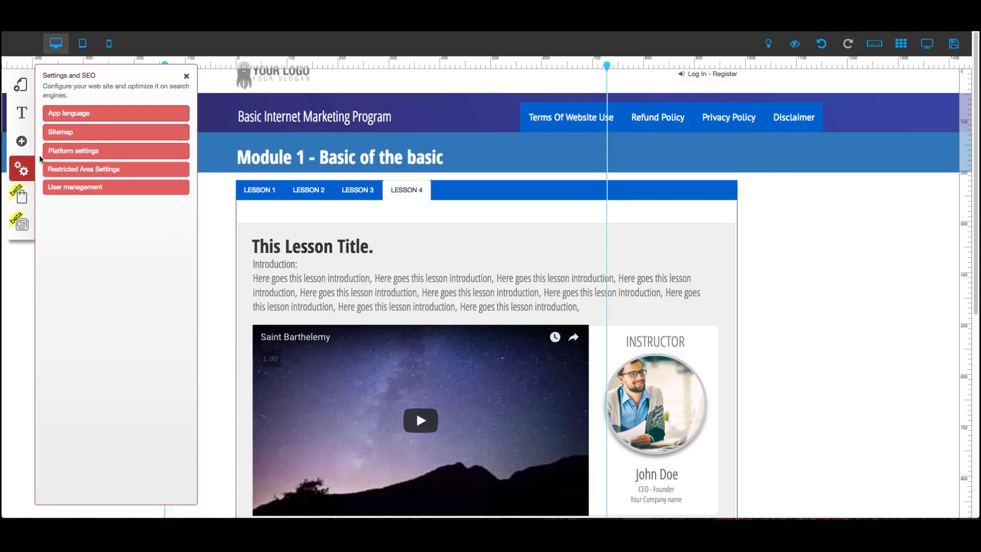
Open the Membership Area layout's restricted area link settings and return to its page list.
click(21, 85)
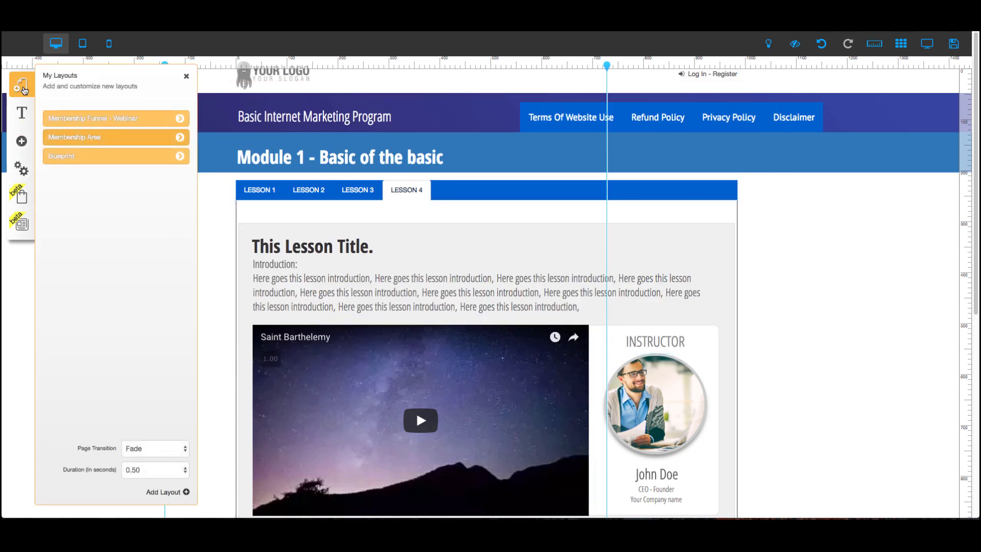
click(170, 140)
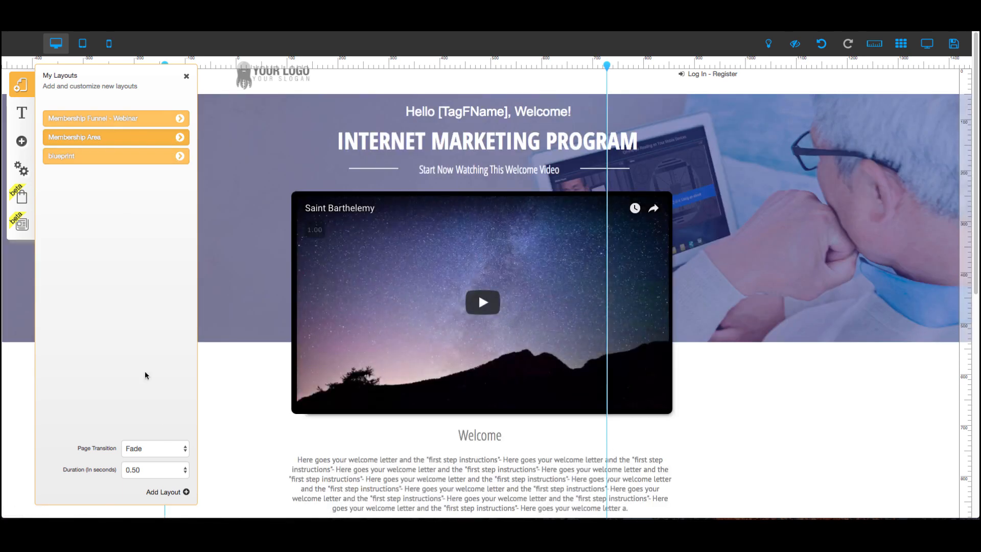
click(179, 139)
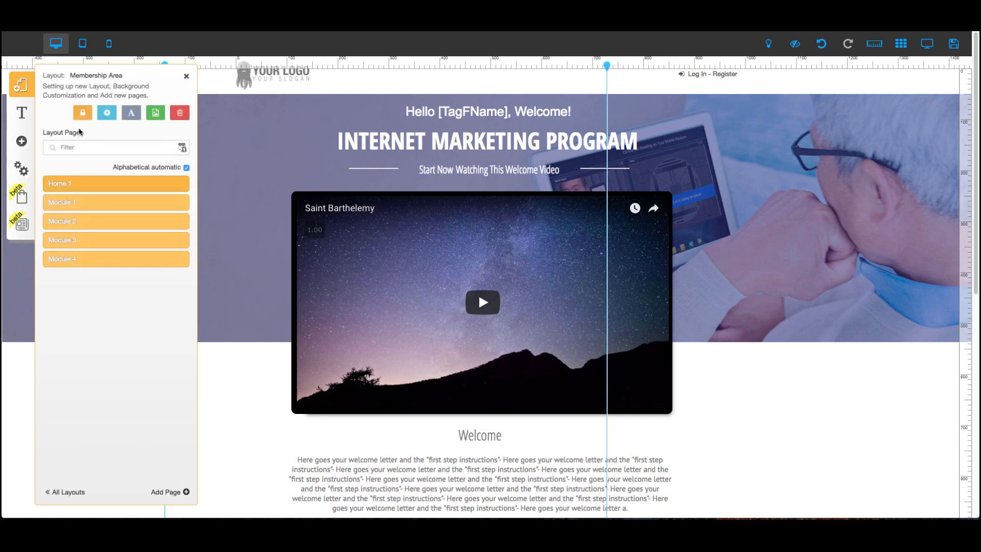
click(81, 112)
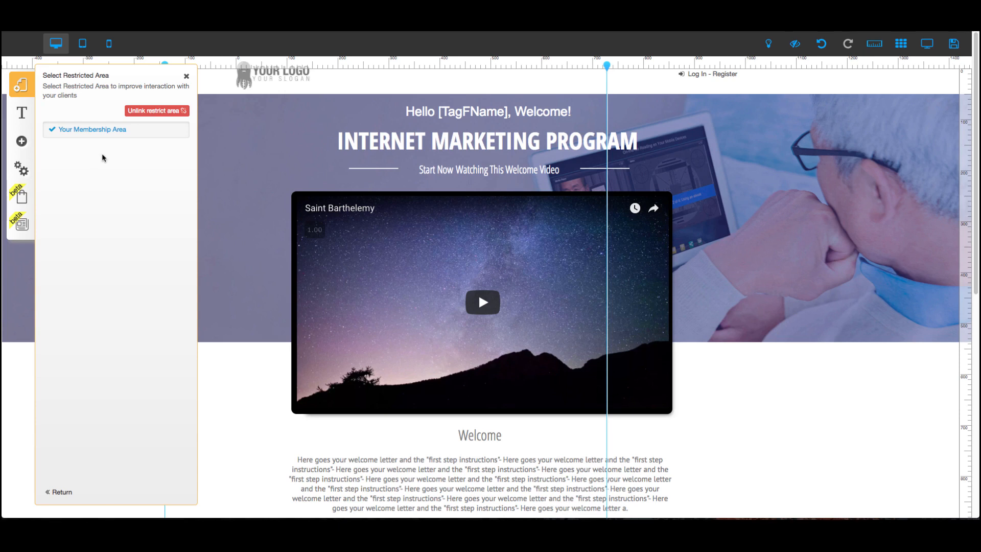
click(60, 493)
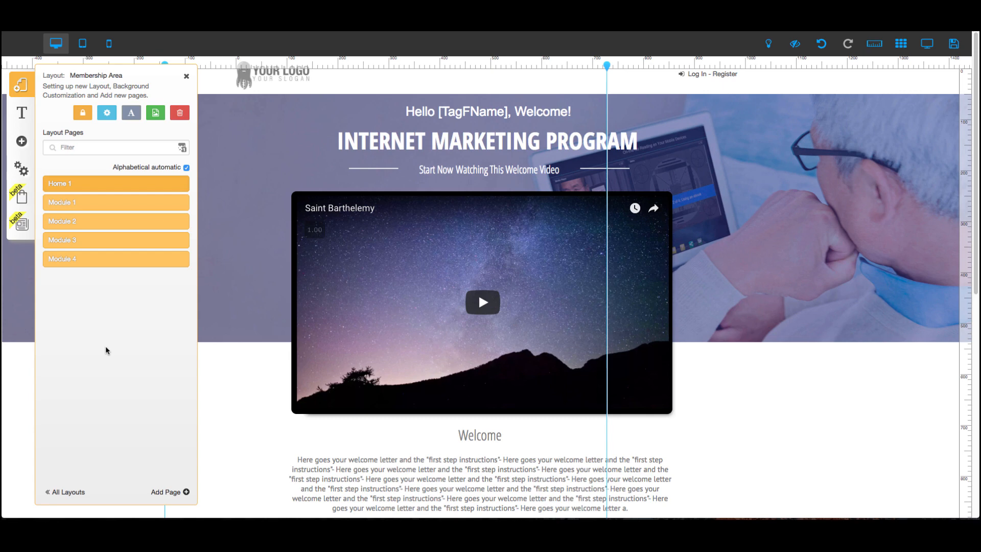
mouse_move(312, 511)
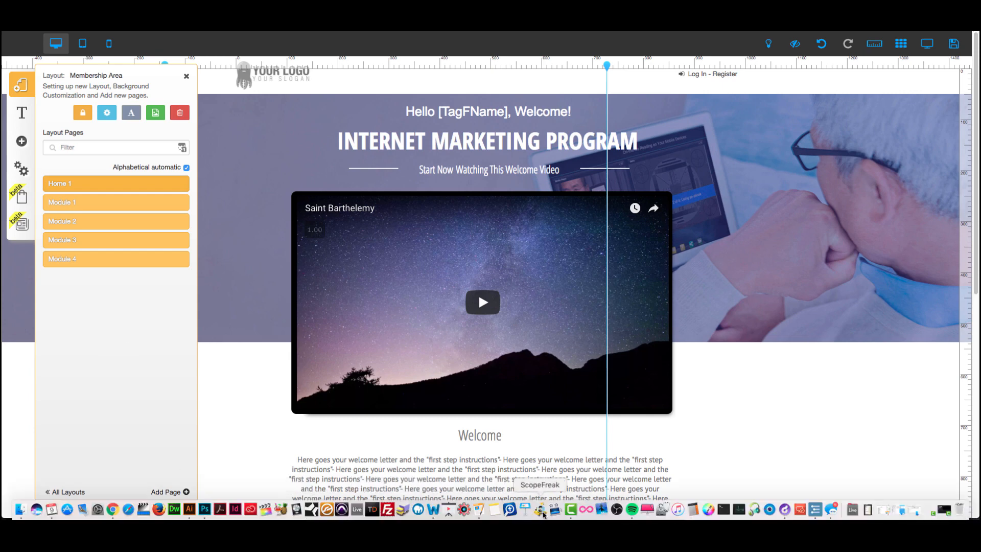
click(570, 510)
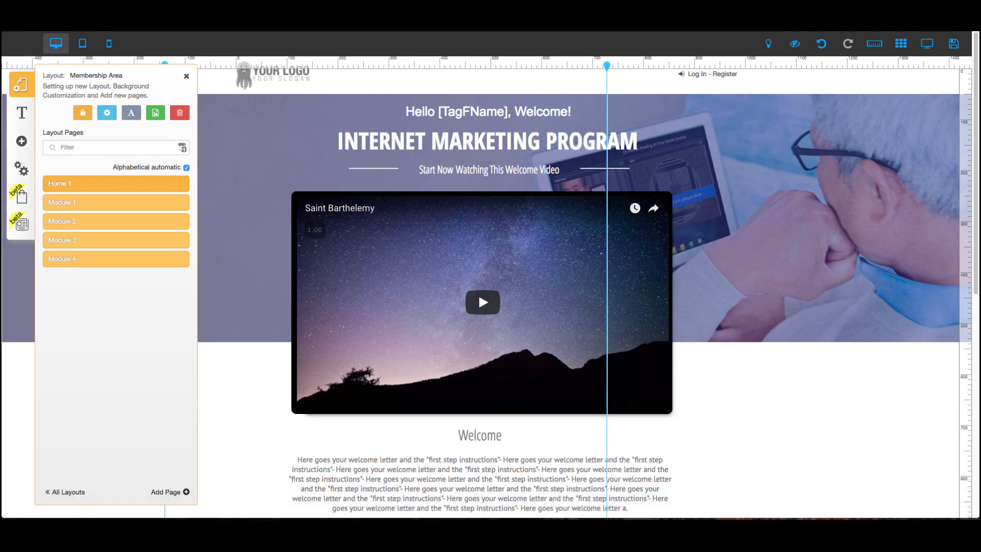